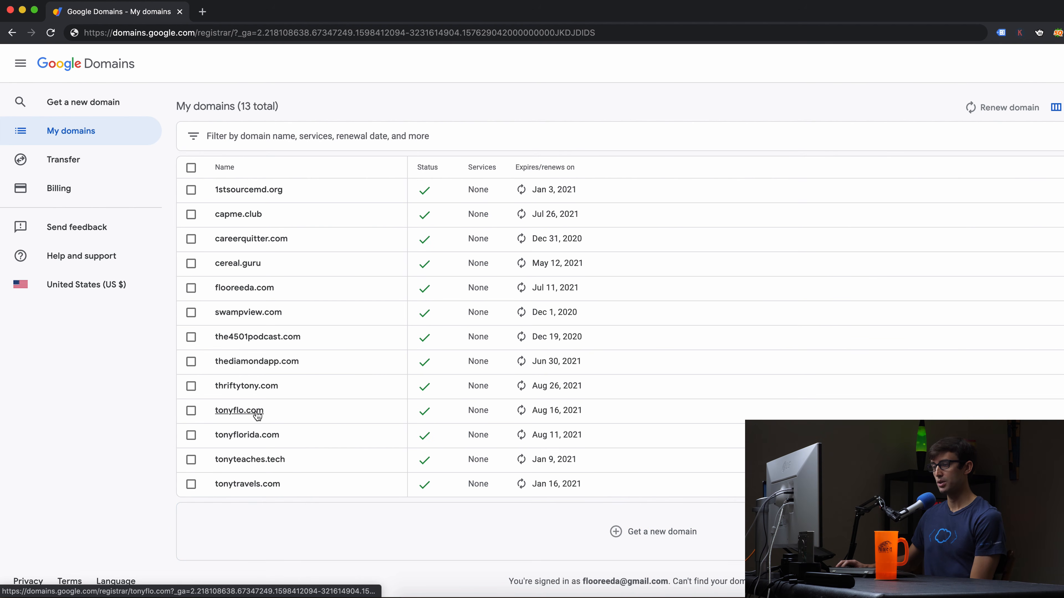
# Open the Email settings page of the tonyflo.com domain.
pyautogui.click(239, 410)
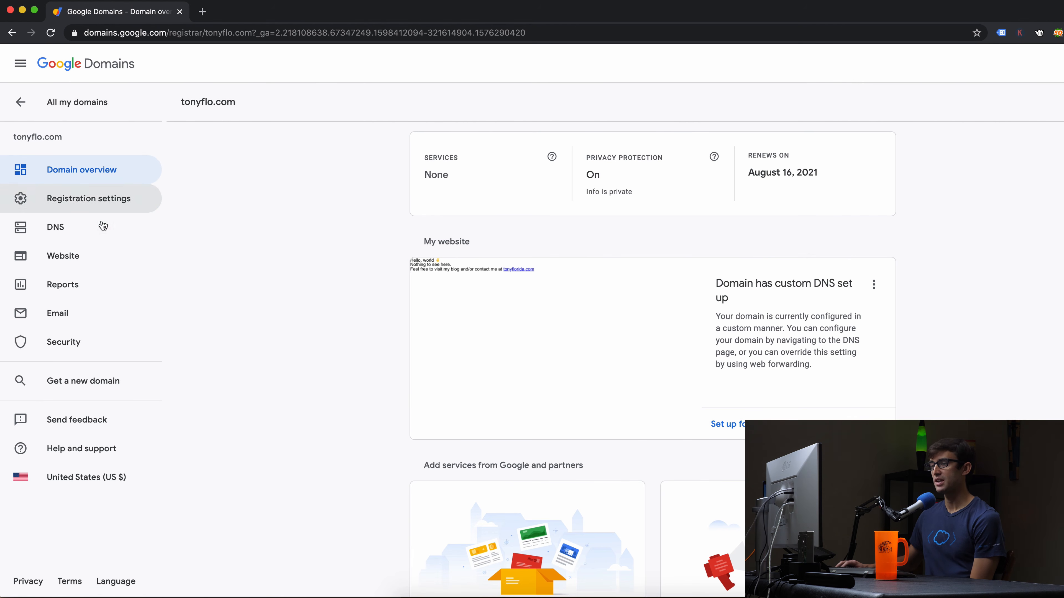
pyautogui.click(103, 313)
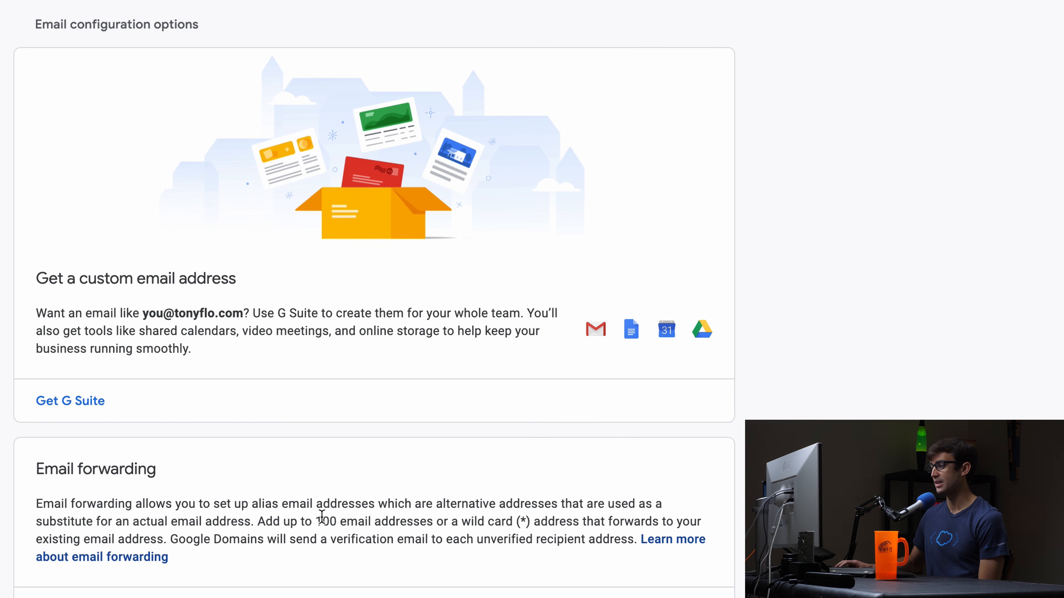
# Point out the 100 email address forwarding limit on the Email page.
pyautogui.moveTo(316, 519); pyautogui.dragTo(435, 524)
pyautogui.click(358, 564)
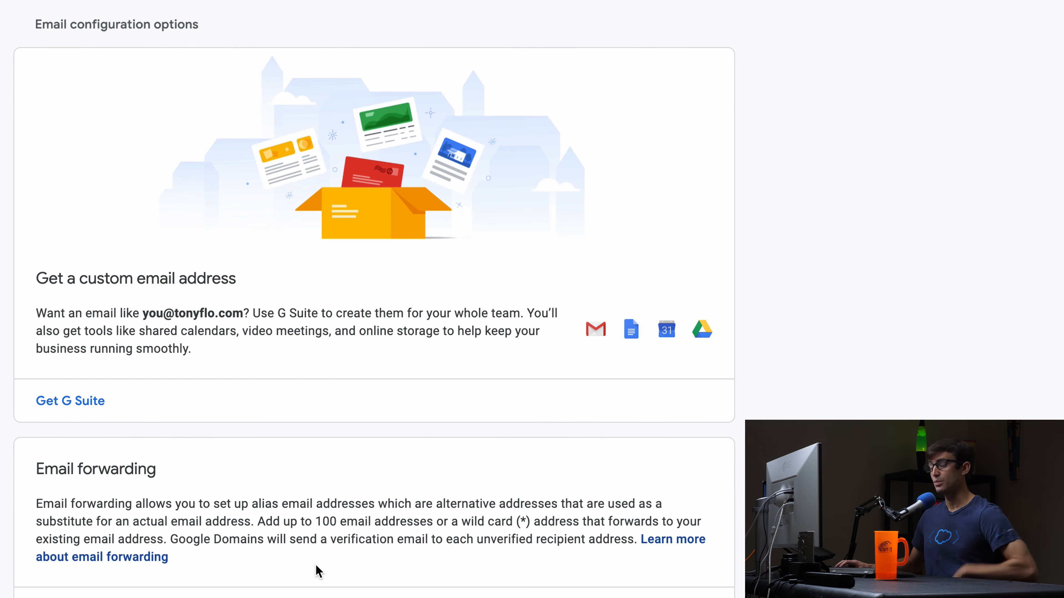
pyautogui.scroll(-2, 293, 528)
pyautogui.scroll(-3, 283, 514)
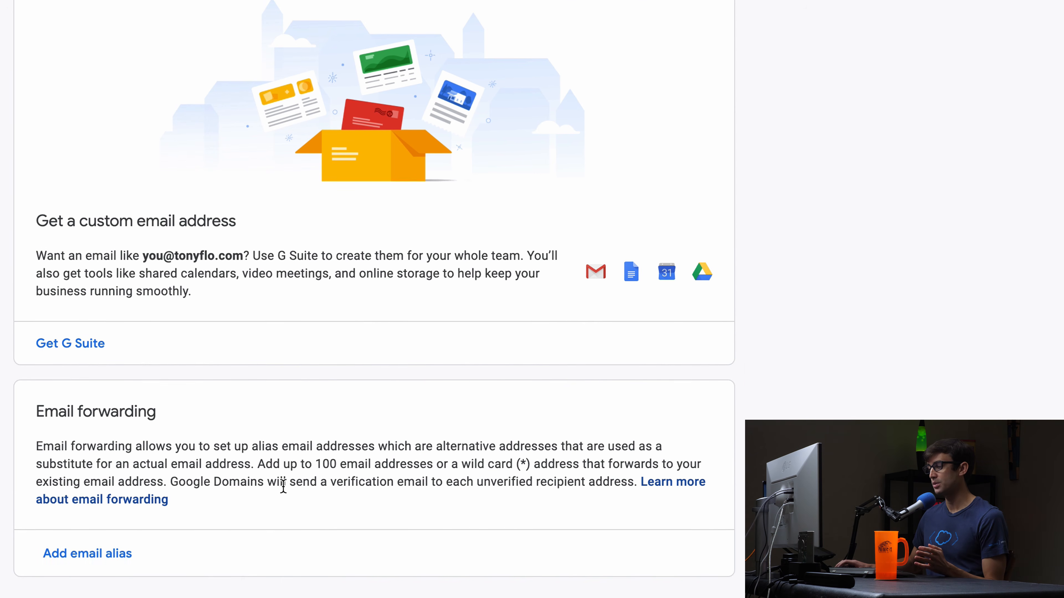
# Add a 'hello' alias on tonyflo.com that forwards to the personal Gmail address.
pyautogui.click(131, 519)
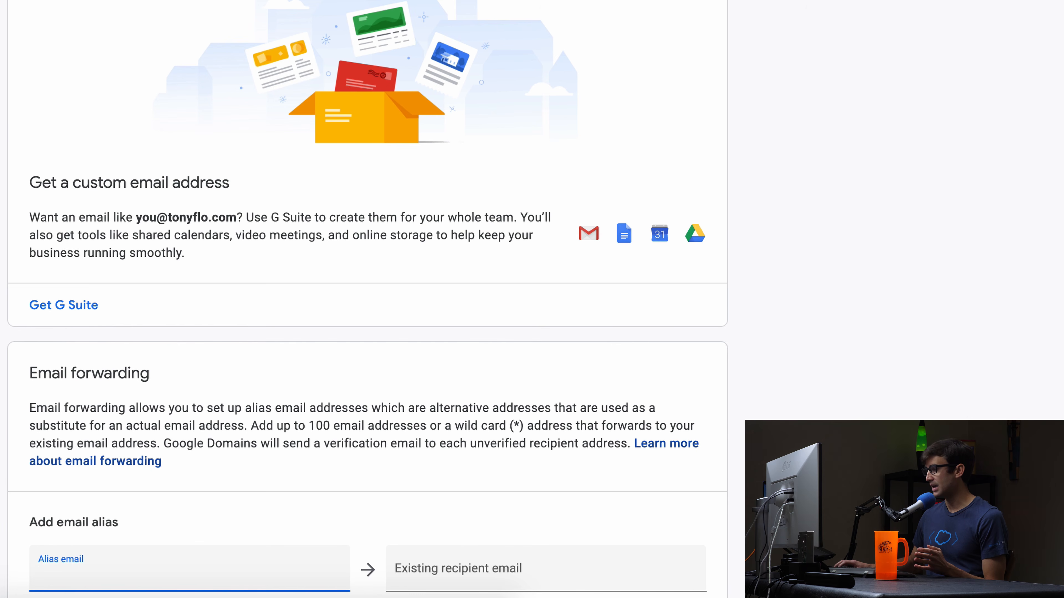
pyautogui.scroll(-5, 367, 299)
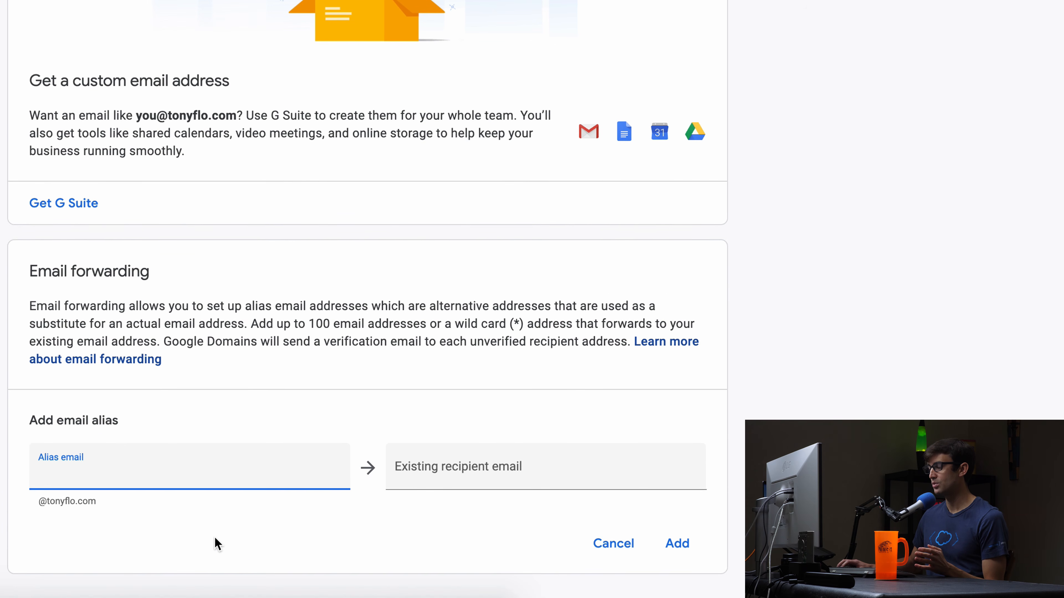
pyautogui.click(216, 544)
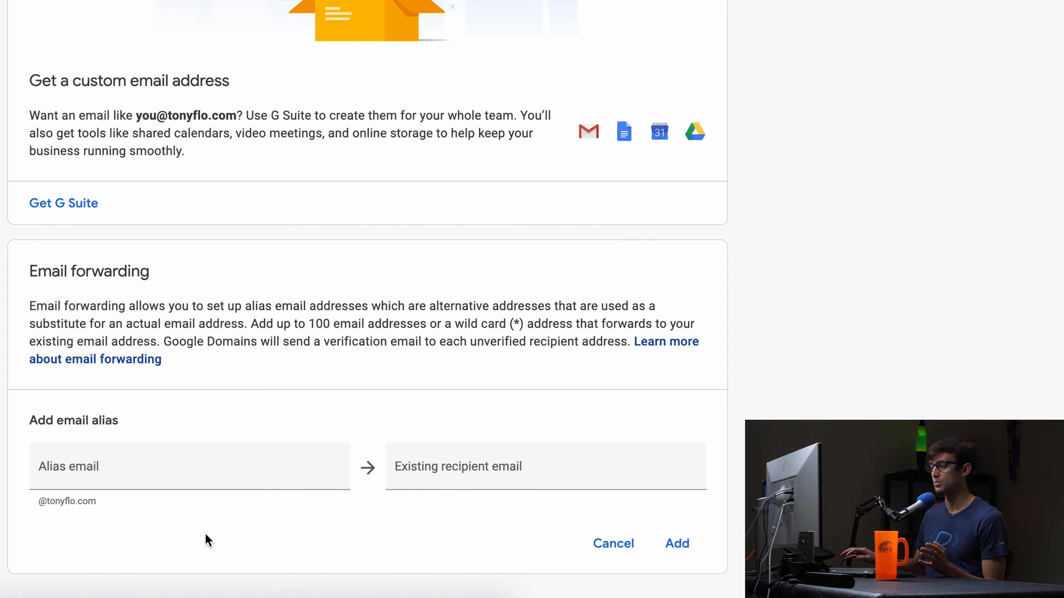
pyautogui.click(210, 486)
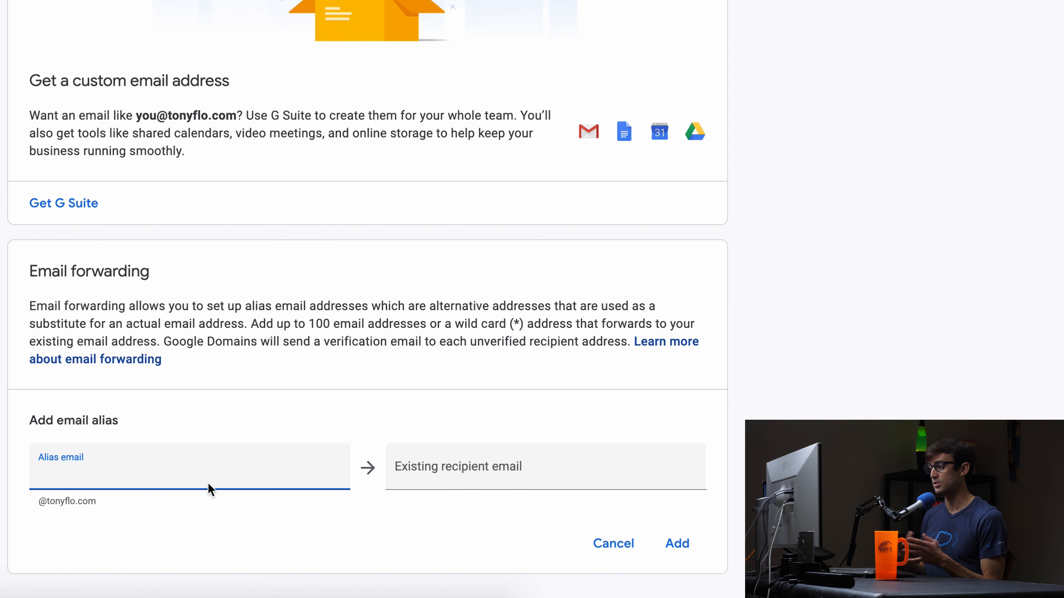
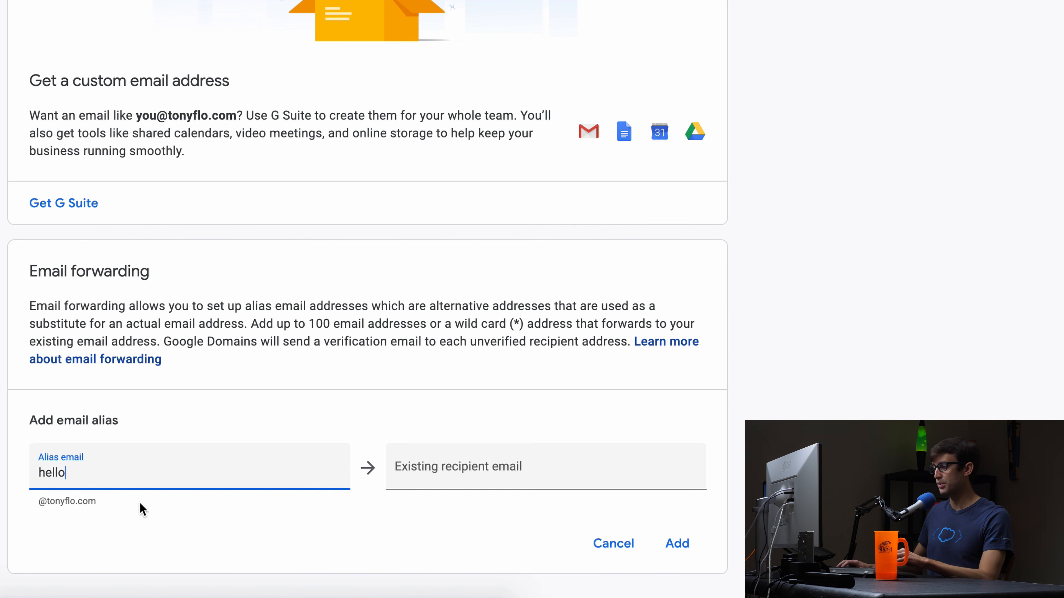
pyautogui.moveTo(141, 508); pyautogui.dragTo(47, 502)
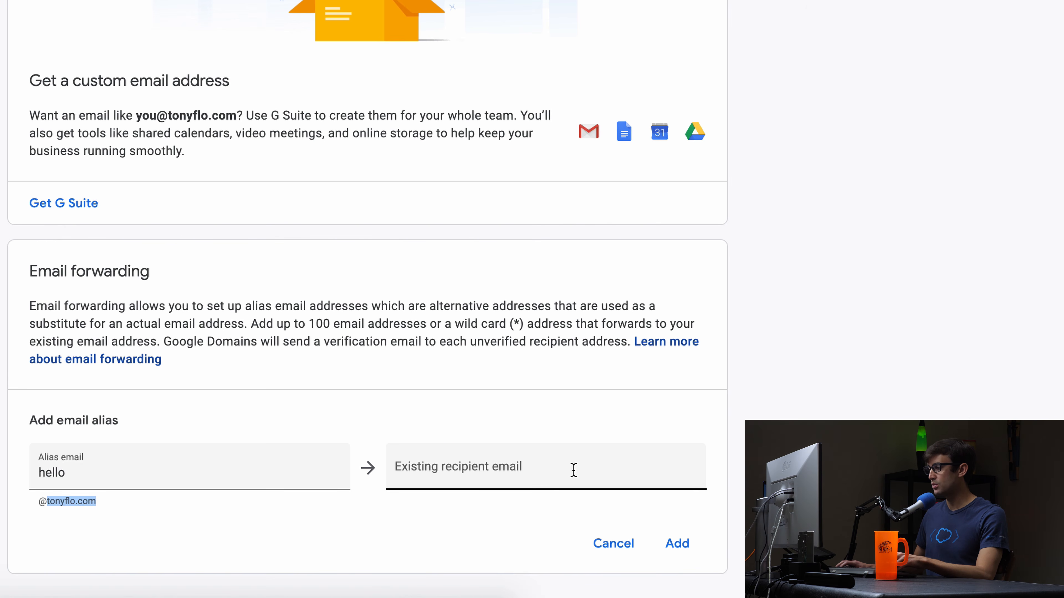
pyautogui.click(561, 471)
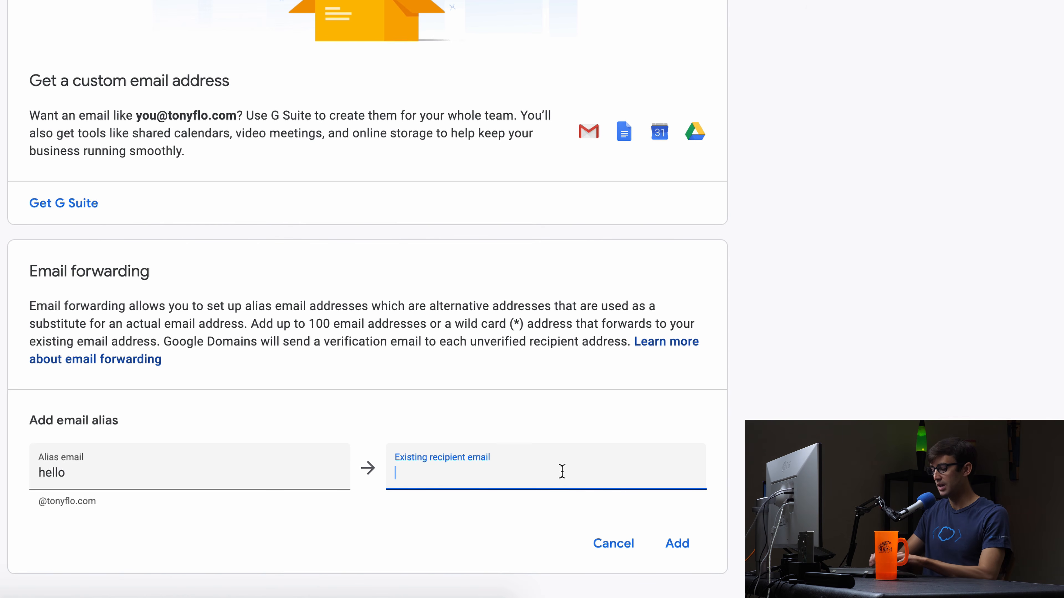
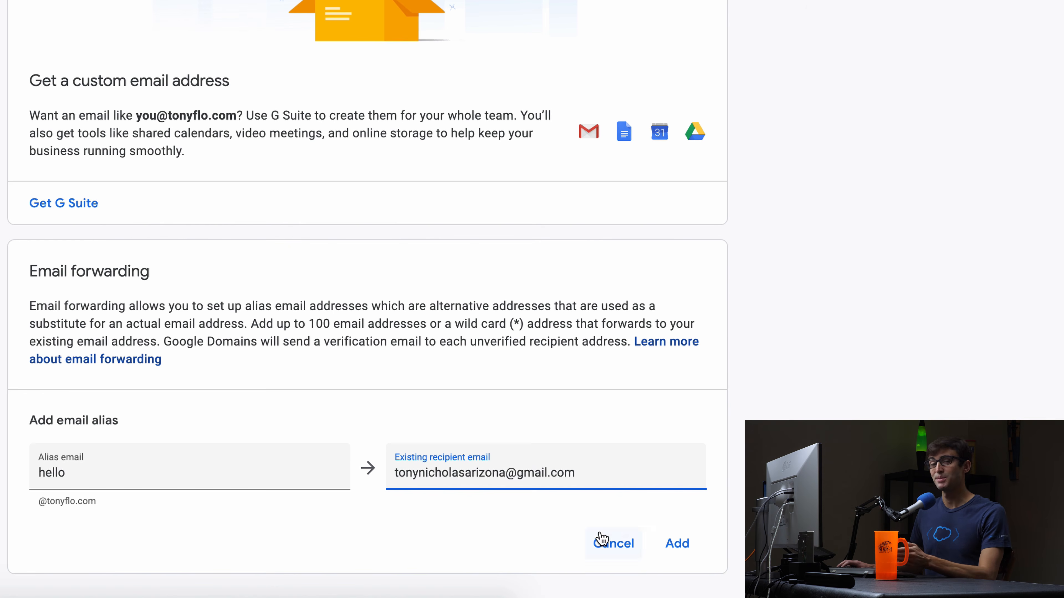
pyautogui.click(680, 545)
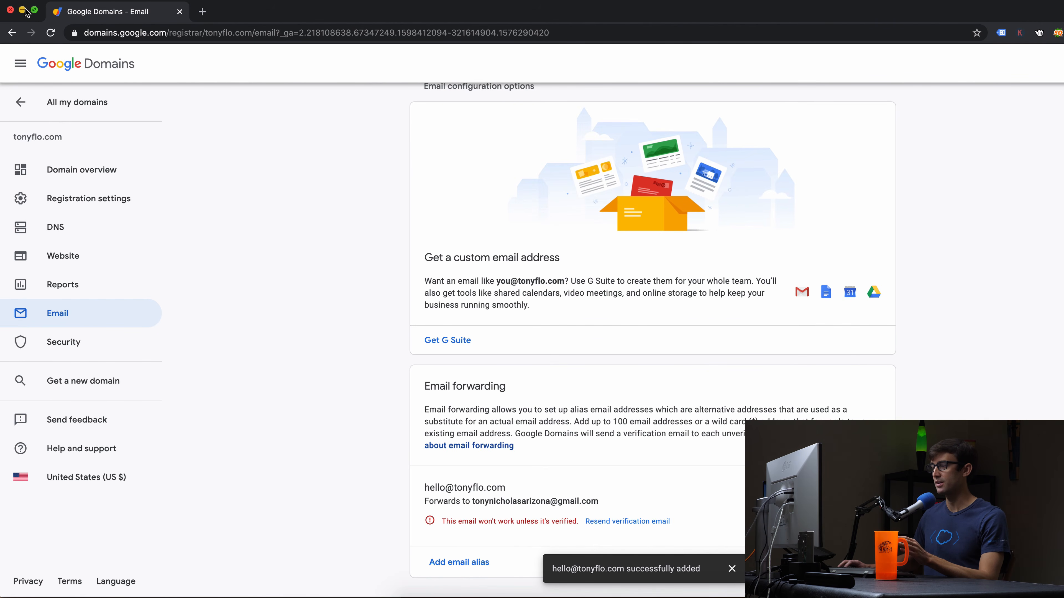
# With the hello alias pending verification, minimise Google Domains to reveal Gmail.
pyautogui.click(23, 10)
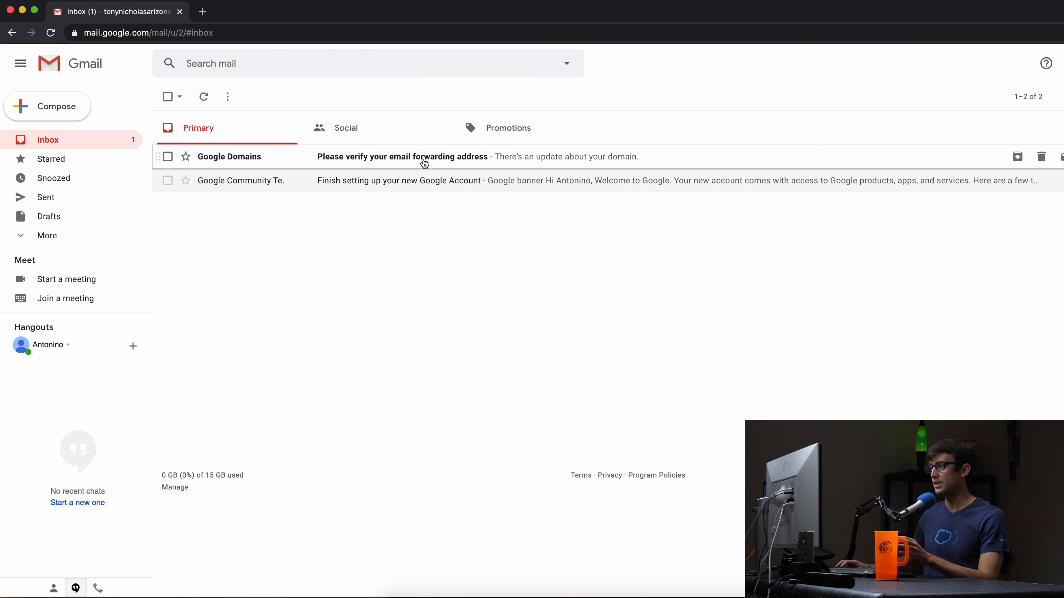
# Confirm the forwarding address via the Google Domains verification email, then return to the inbox.
pyautogui.click(517, 159)
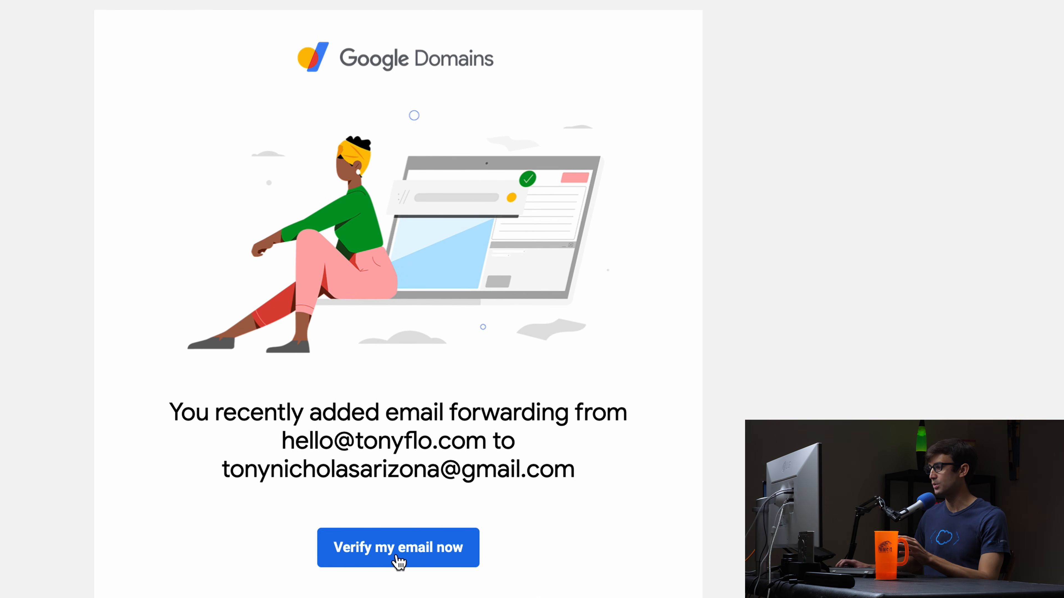
pyautogui.click(439, 553)
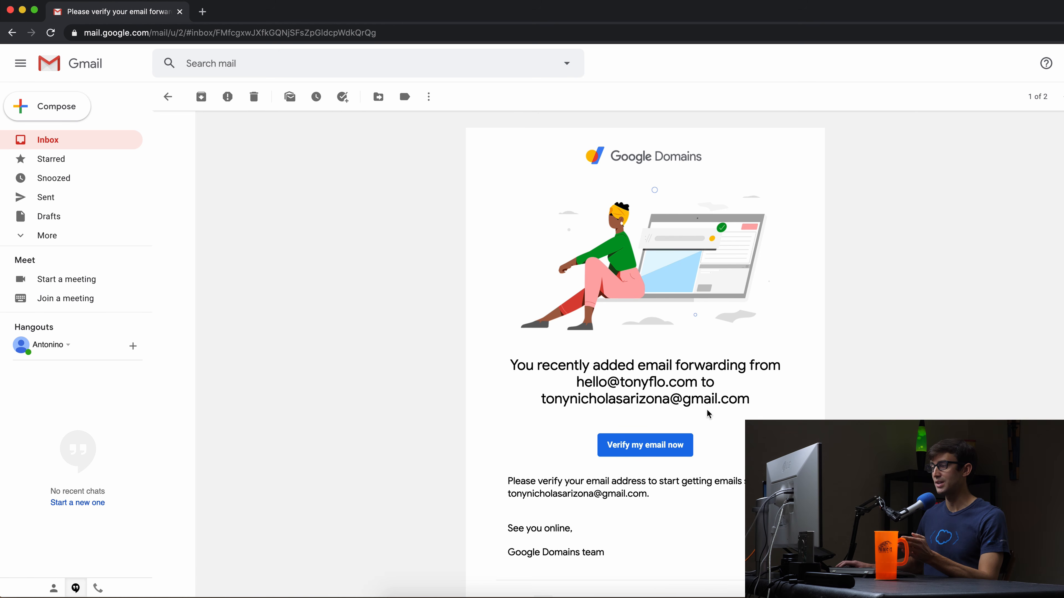
pyautogui.scroll(3, 277, 179)
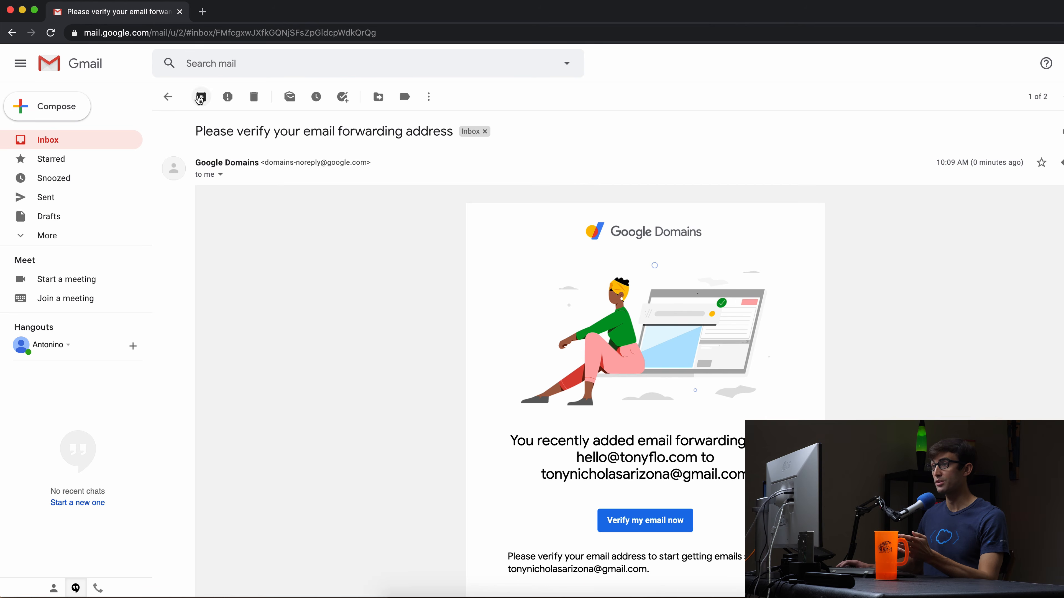
pyautogui.click(168, 98)
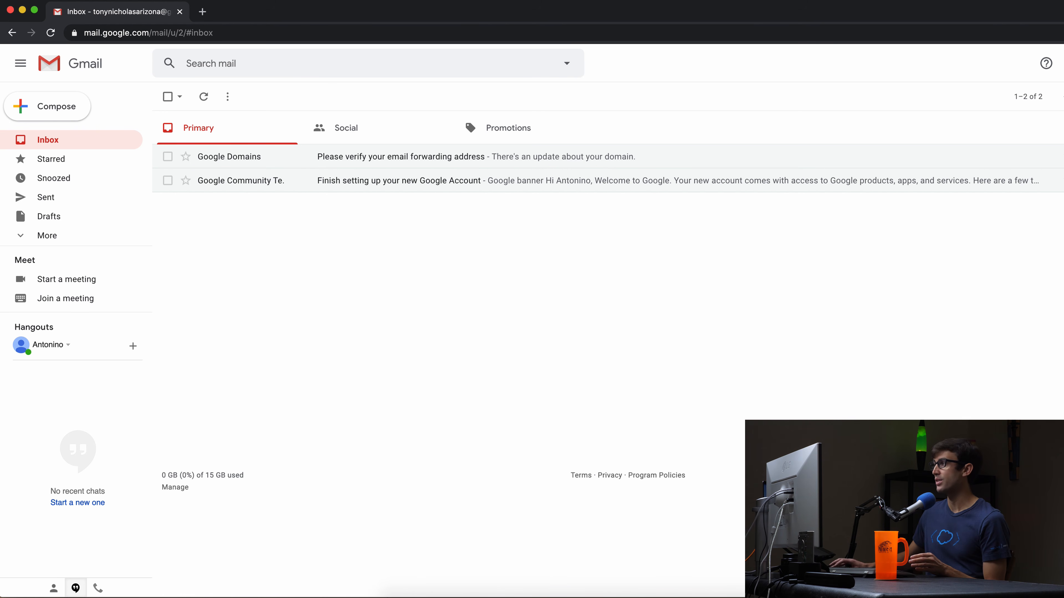
# Place both Gmail account windows side by side and start a new message from the second account.
pyautogui.click(1045, 63)
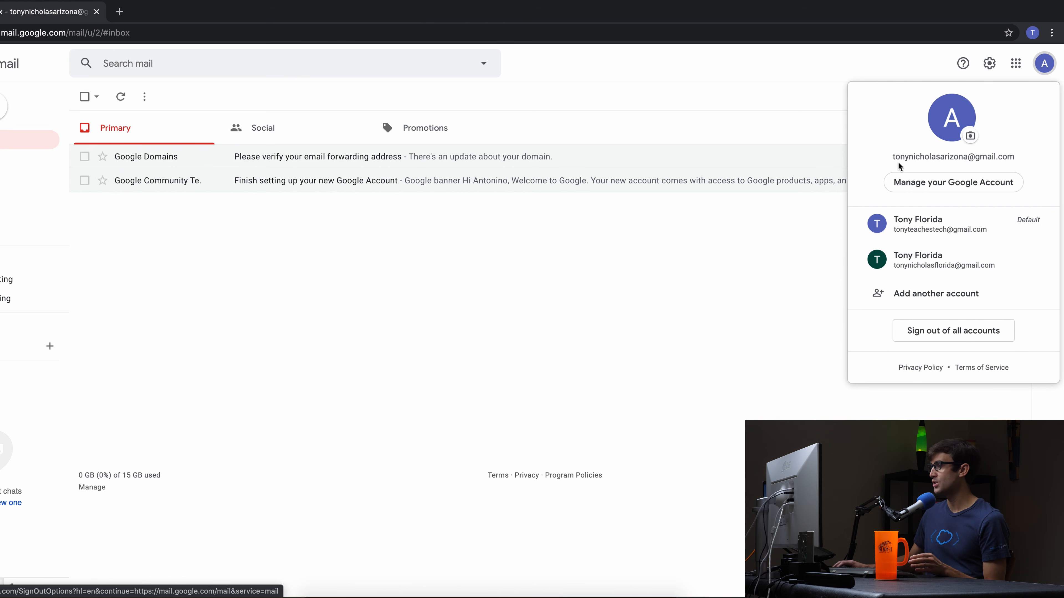
pyautogui.click(696, 258)
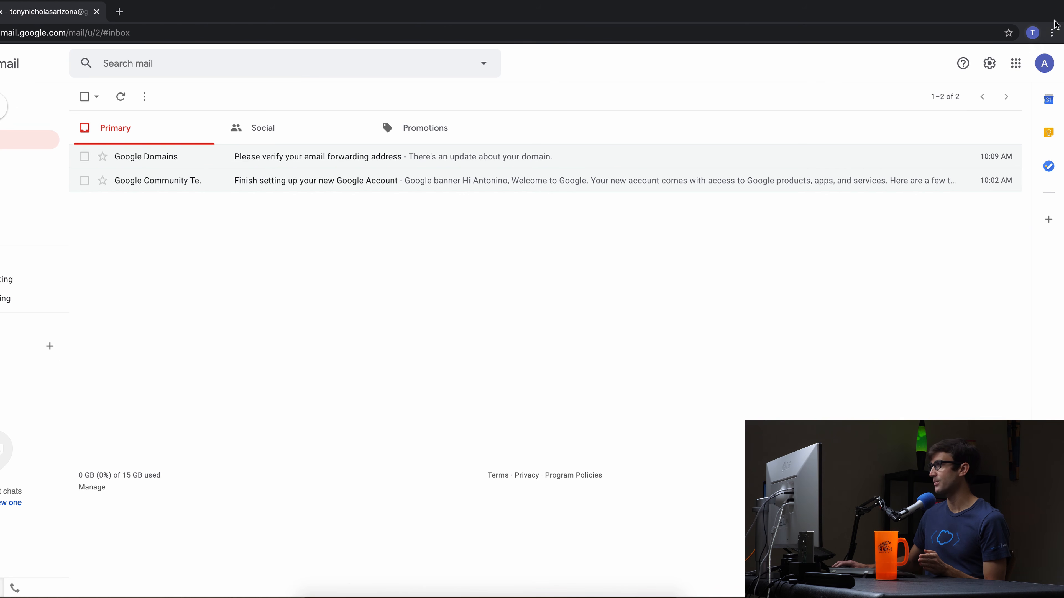
pyautogui.moveTo(1062, 12); pyautogui.dragTo(562, 8)
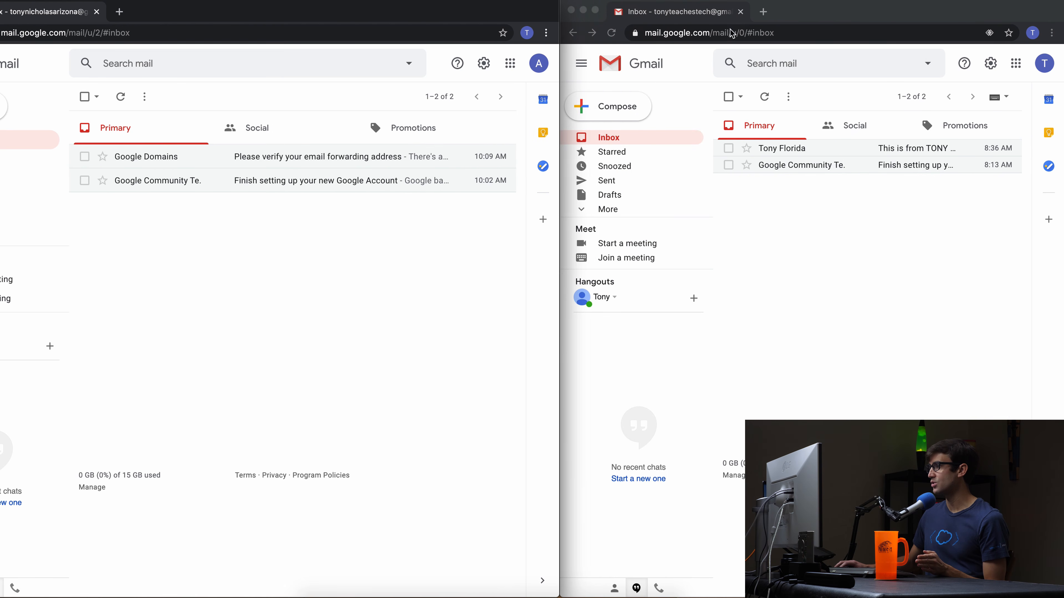
pyautogui.click(941, 283)
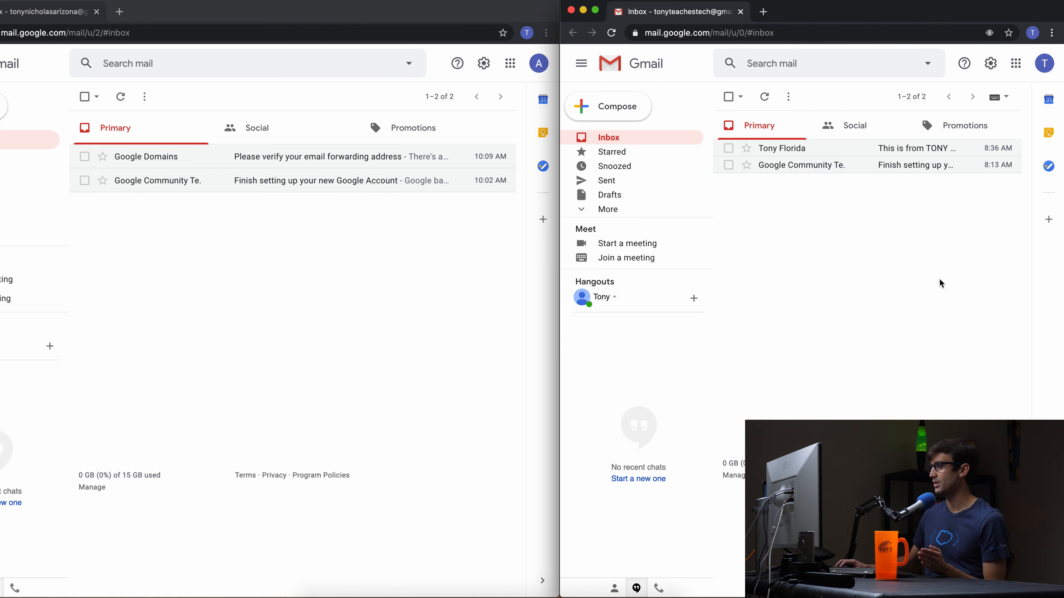
pyautogui.click(1045, 63)
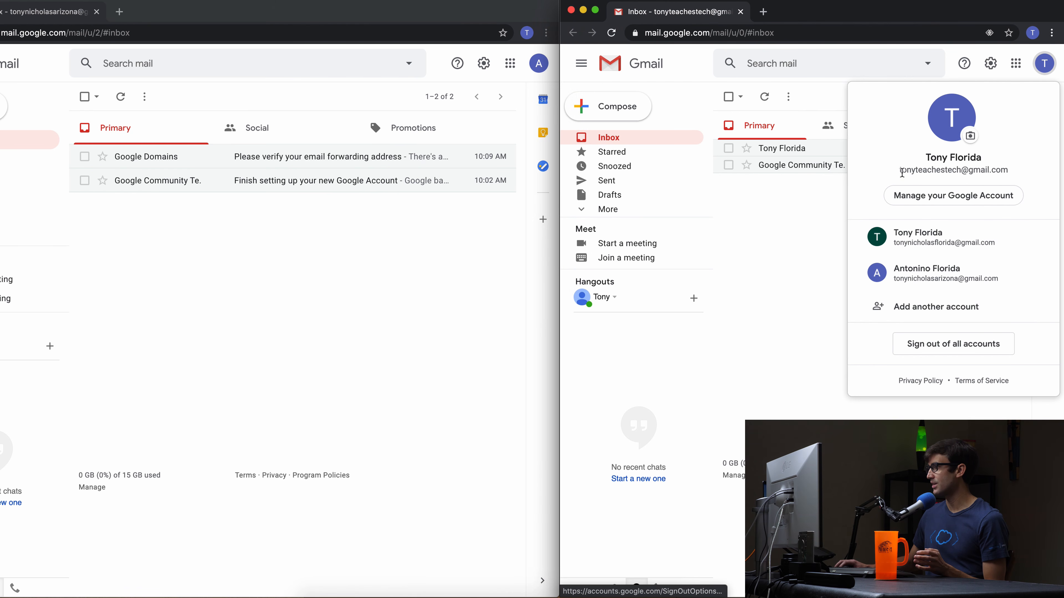
pyautogui.click(829, 208)
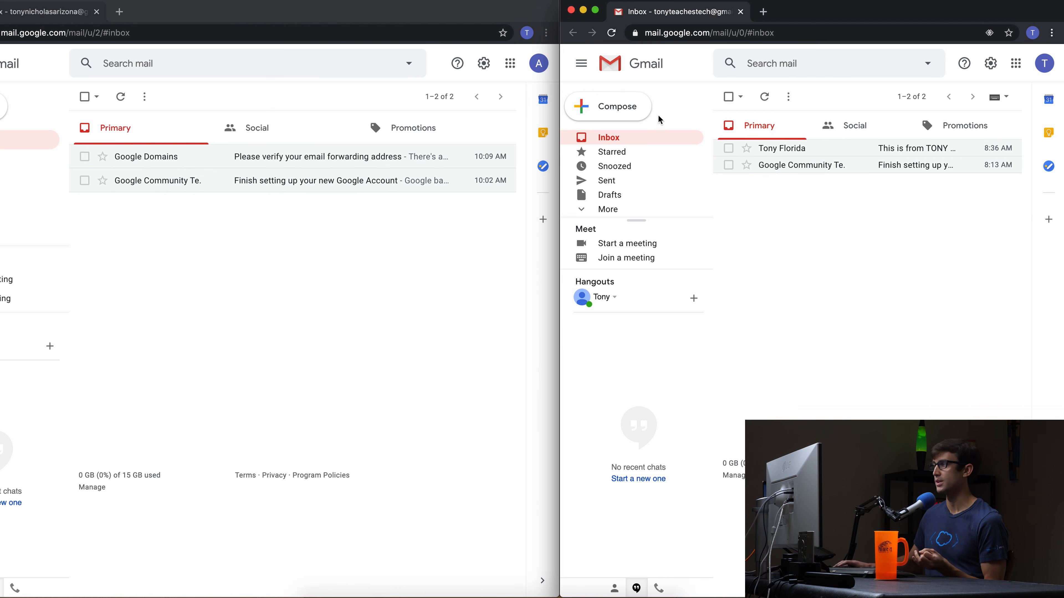
pyautogui.click(627, 113)
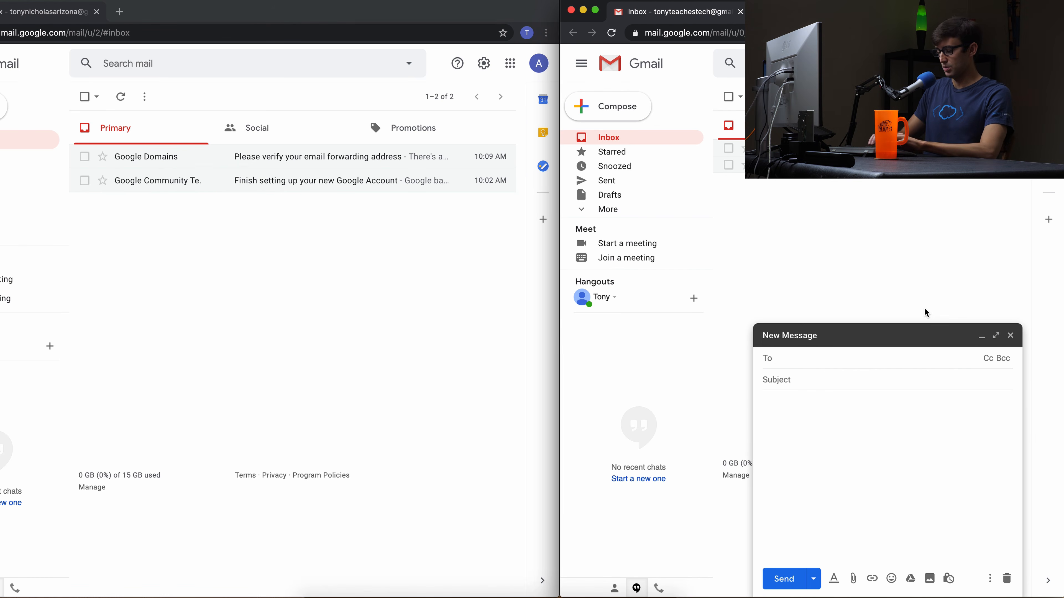
# Send a greeting test email to the hello alias, its body completed by Smart Compose.
pyautogui.write('hel')
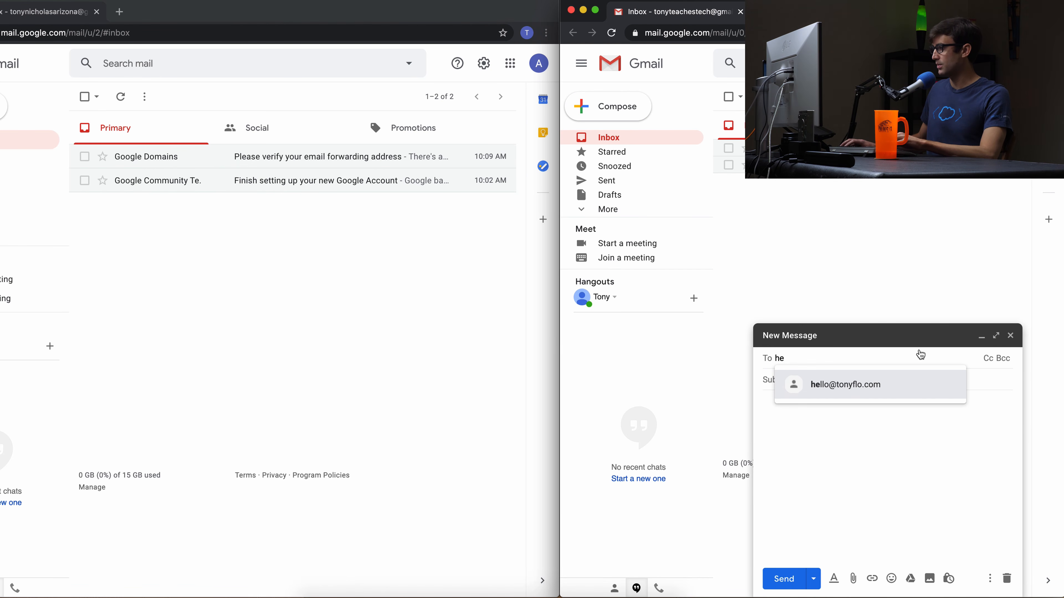
pyautogui.click(879, 376)
pyautogui.click(866, 379)
pyautogui.write('H')
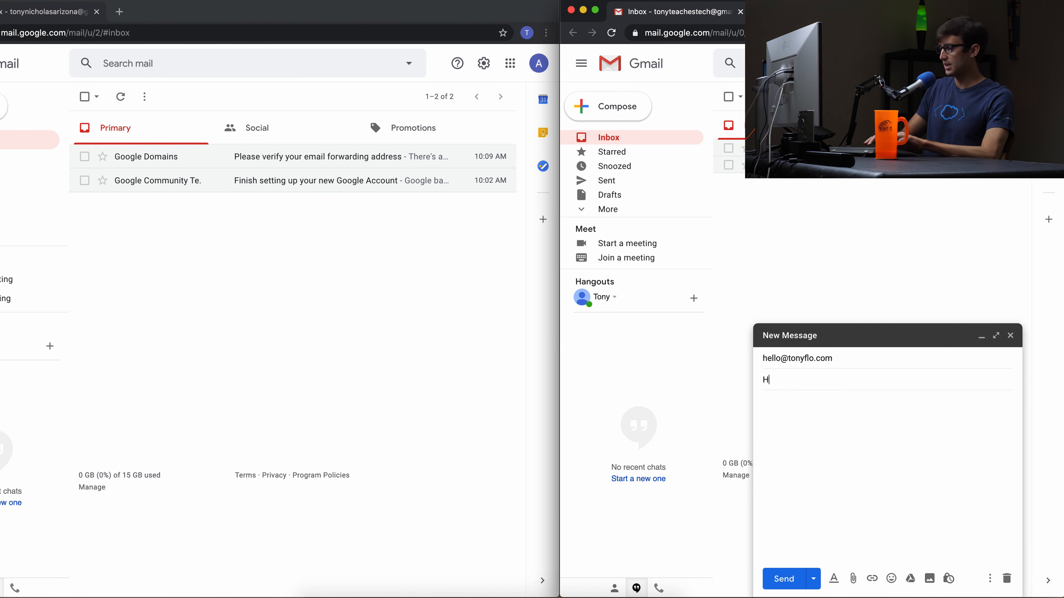
pyautogui.write('ey Tony Flor')
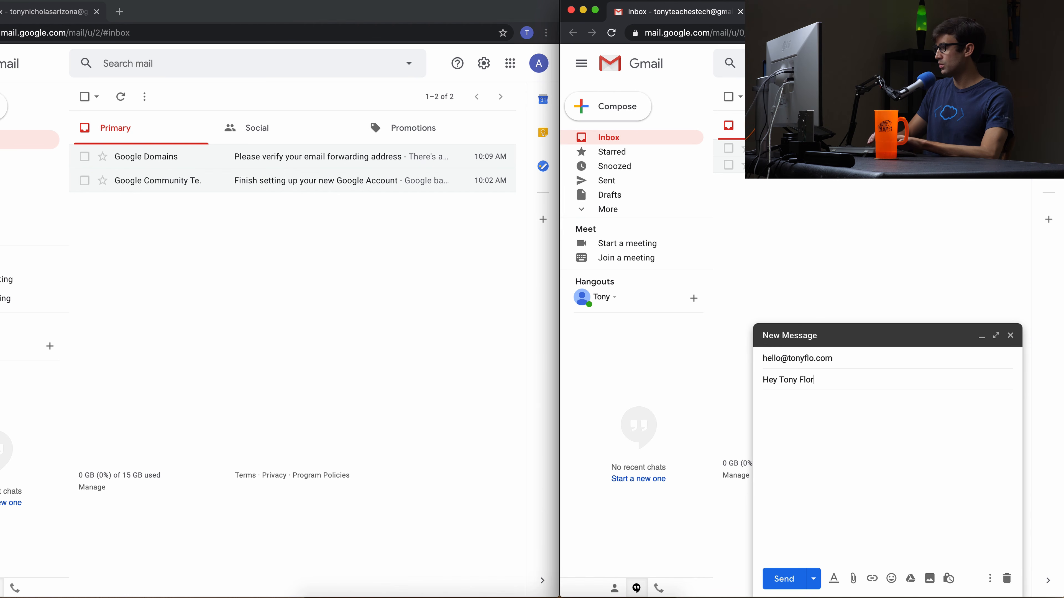
pyautogui.press('BackSpace')
pyautogui.write('!')
pyautogui.click(851, 432)
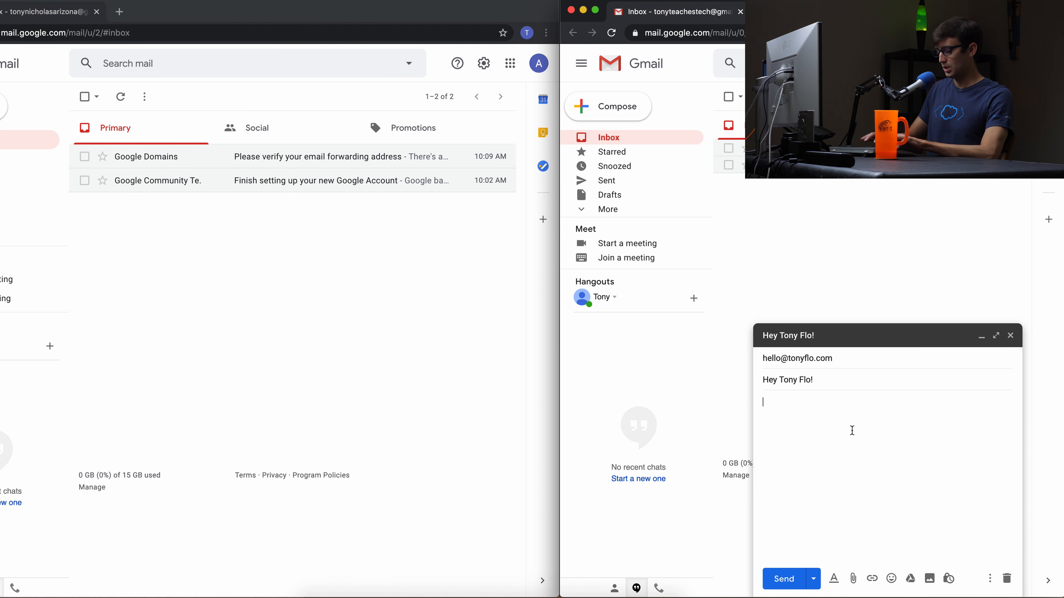
pyautogui.write('How')
pyautogui.press('Tab')
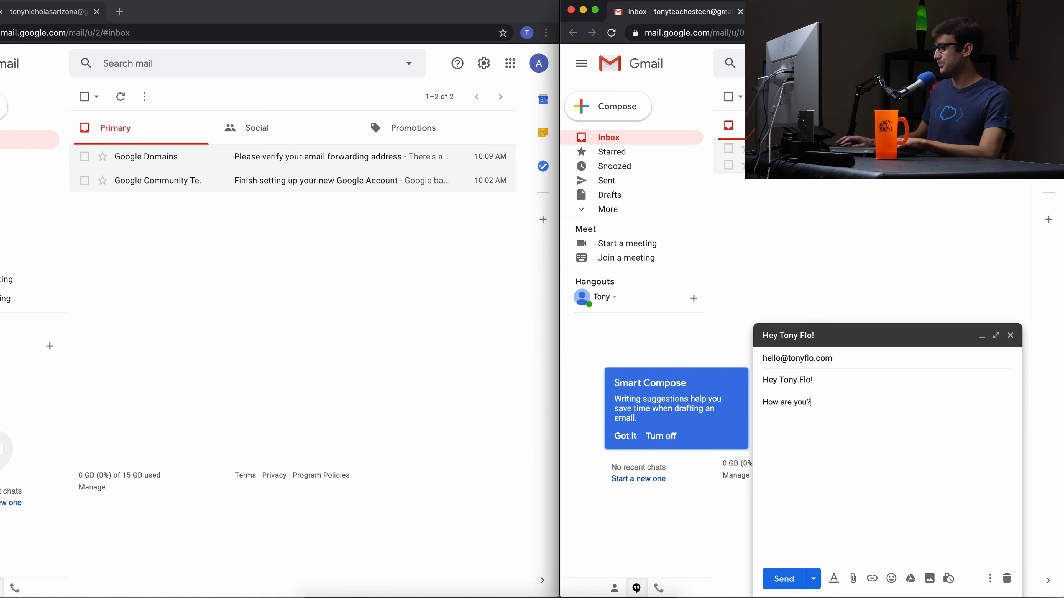
pyautogui.click(792, 579)
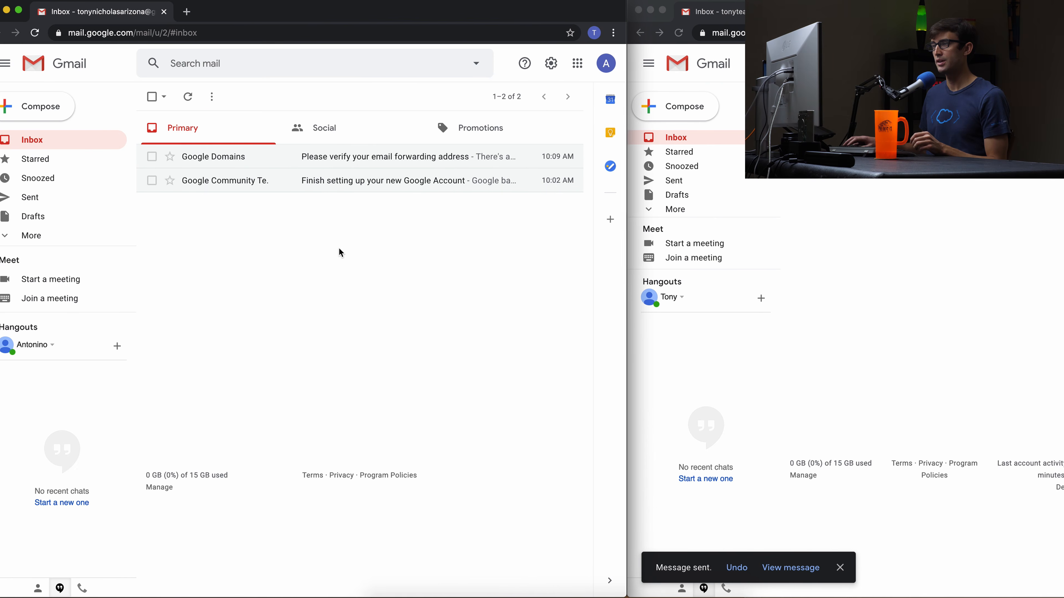
# In the forwarding inbox, open the test message and check that it was sent to the hello alias.
pyautogui.click(622, 63)
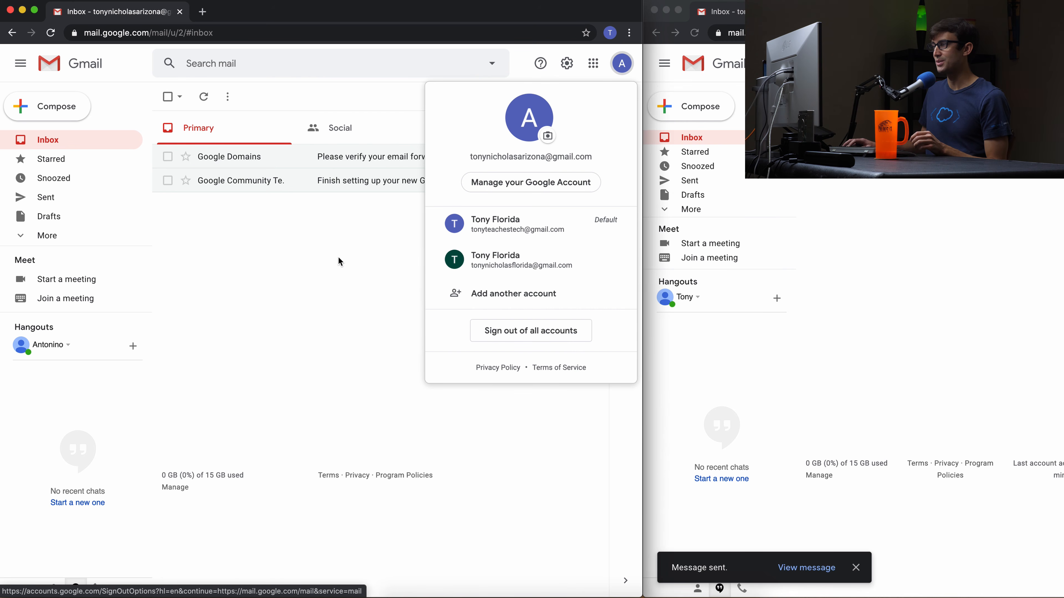
pyautogui.click(337, 267)
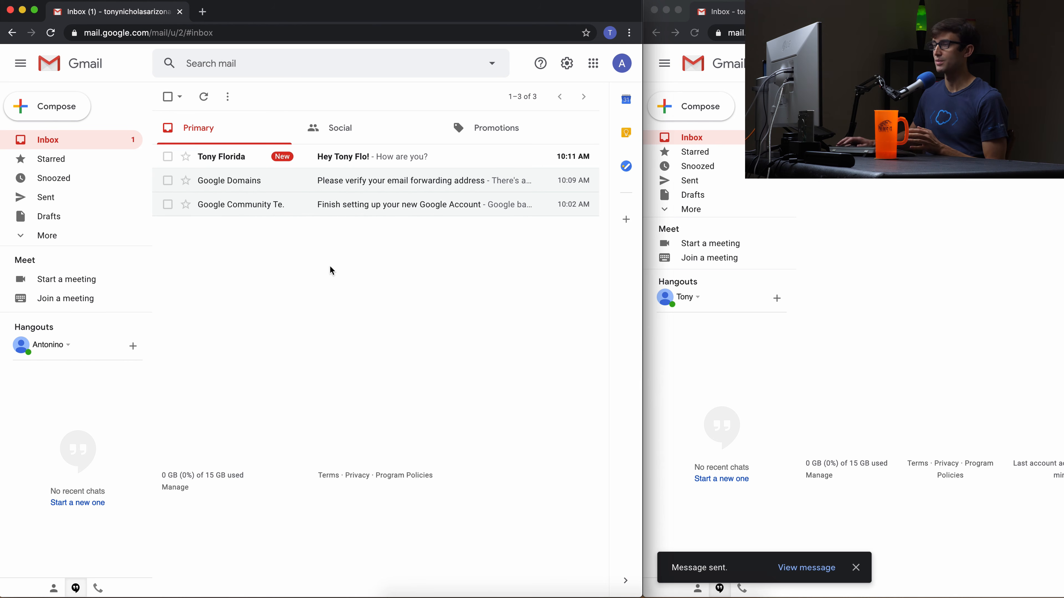
pyautogui.click(403, 156)
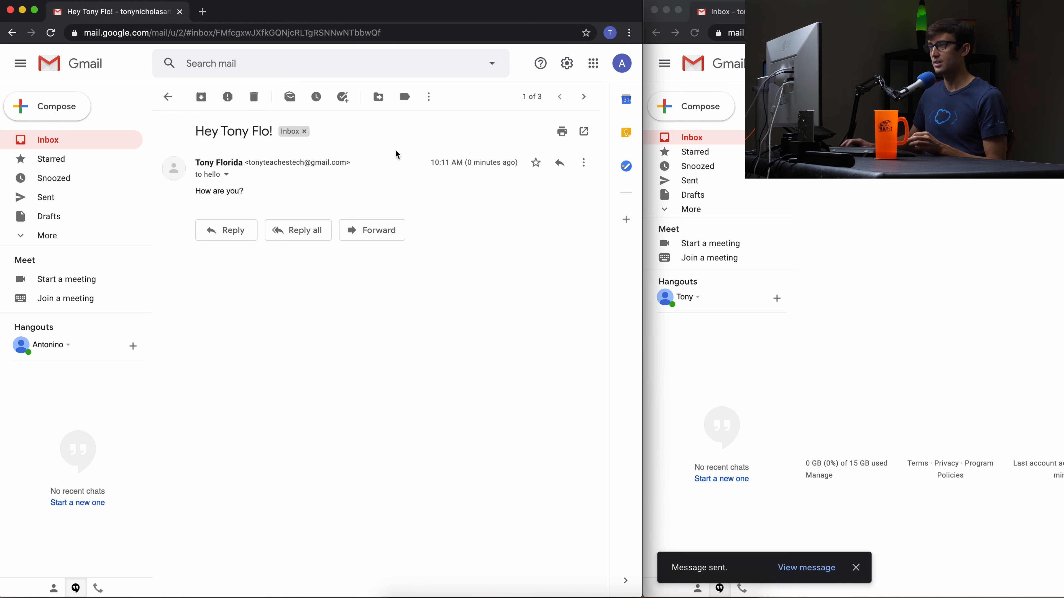
pyautogui.click(225, 176)
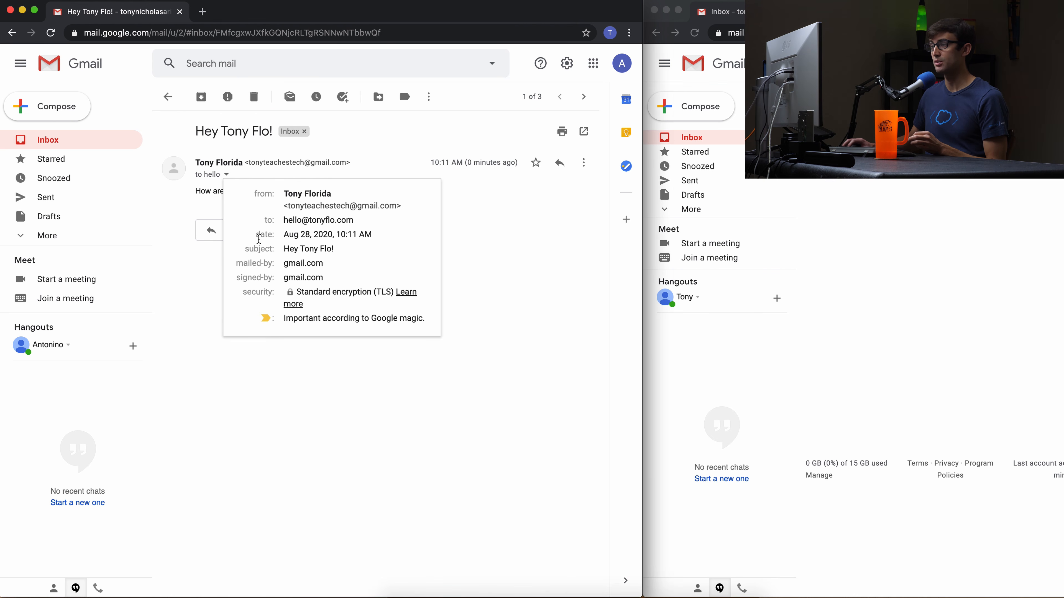
pyautogui.click(200, 269)
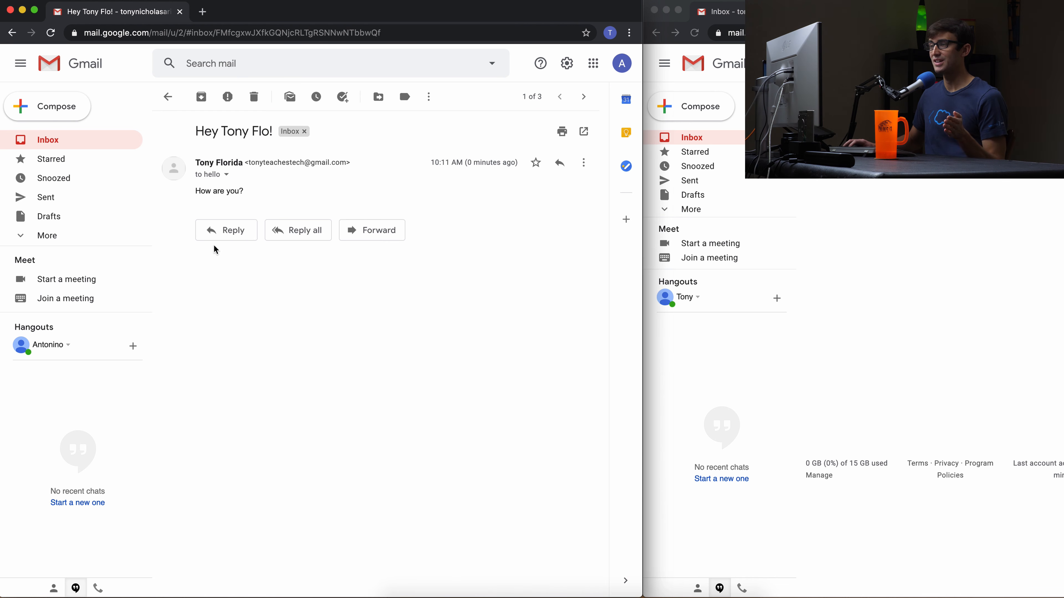
# Discard a started reply to the test message and go to Gmail's full settings.
pyautogui.click(221, 232)
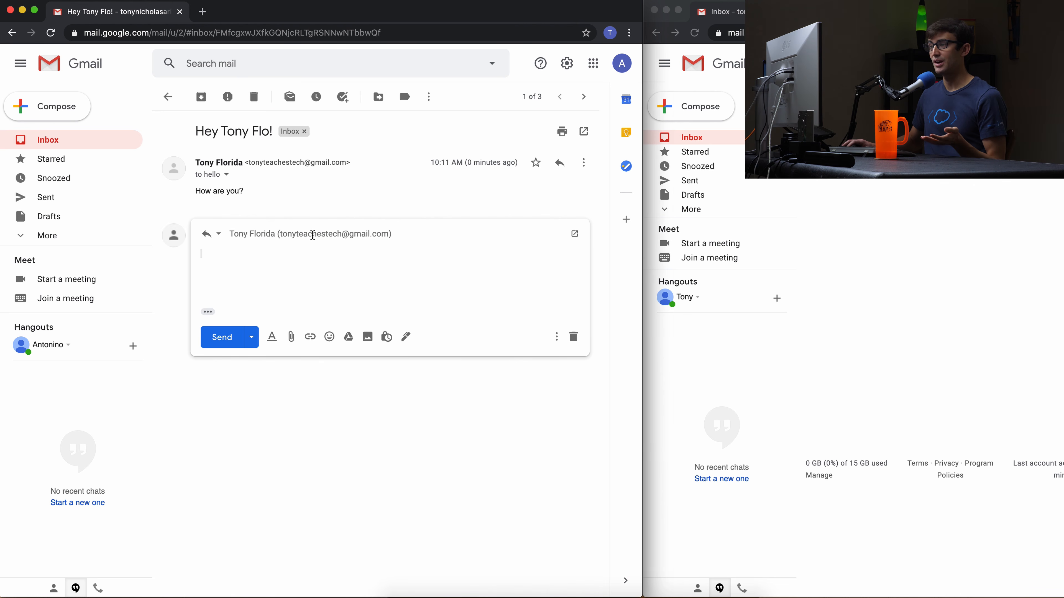
pyautogui.moveTo(285, 237)
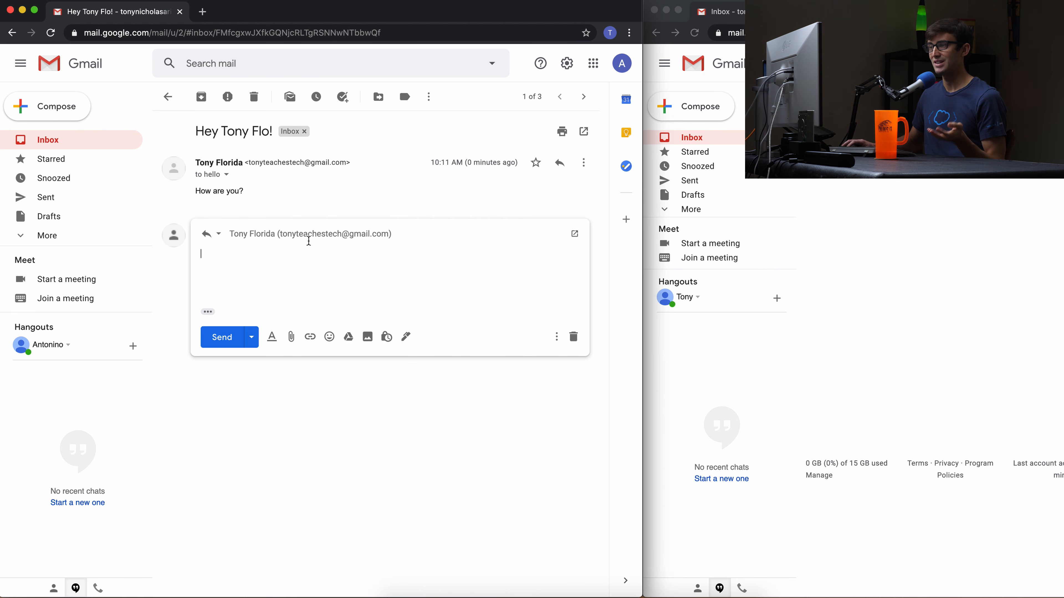
pyautogui.click(308, 237)
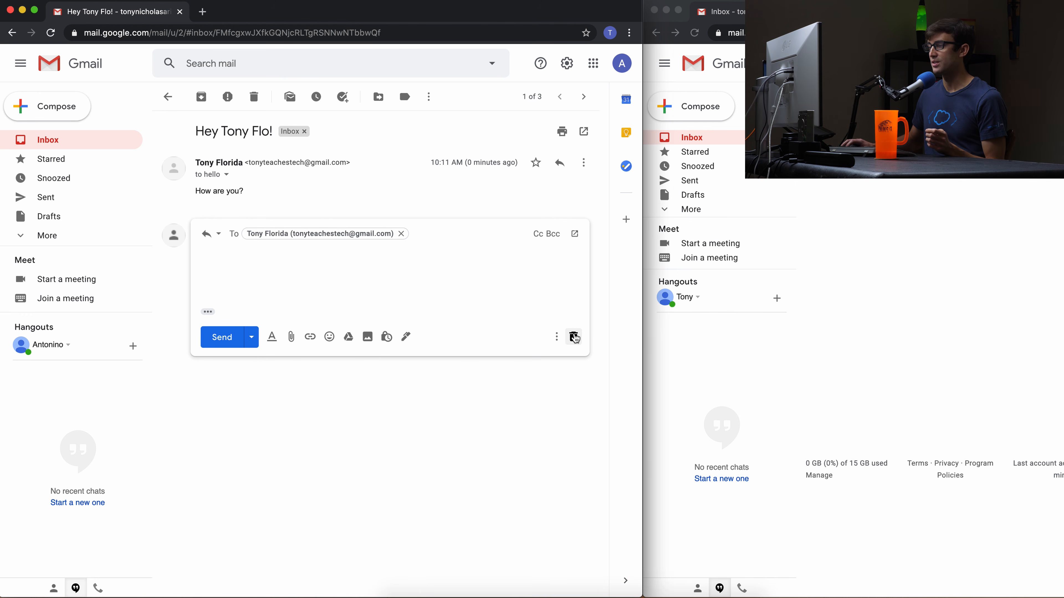
pyautogui.click(573, 337)
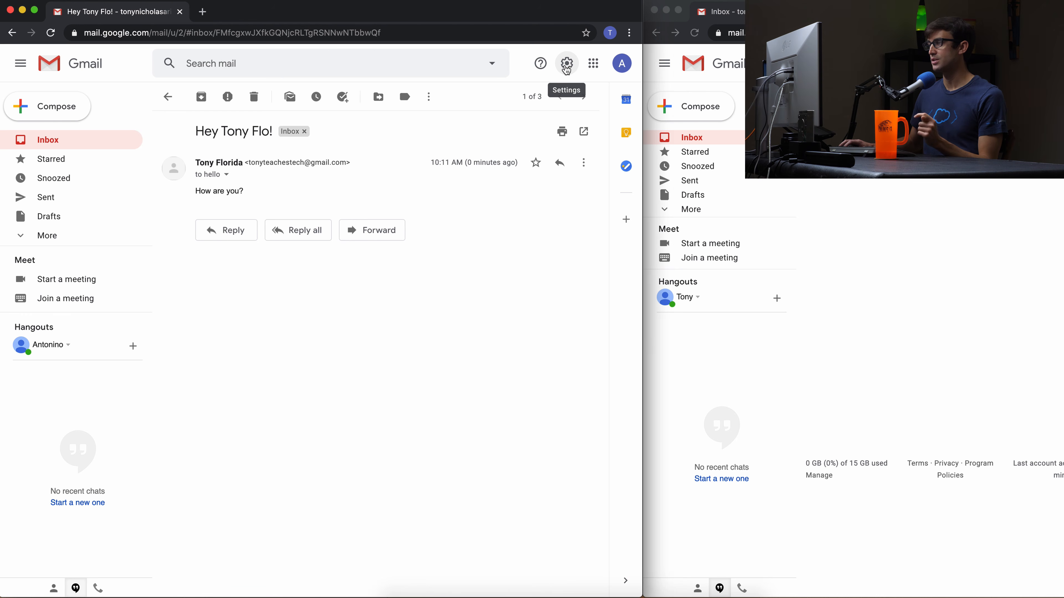
pyautogui.click(567, 66)
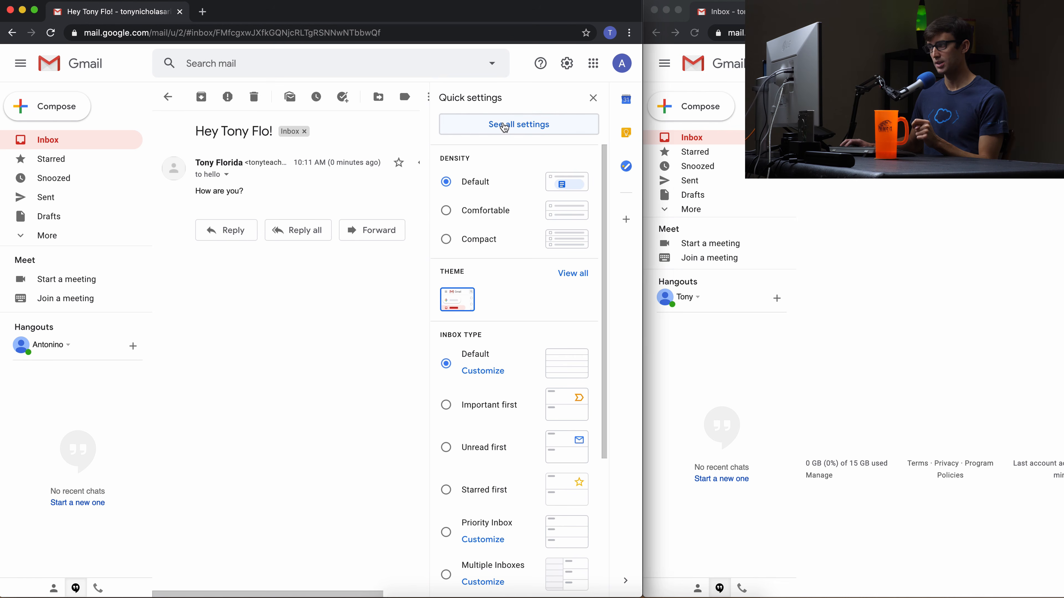
pyautogui.click(504, 125)
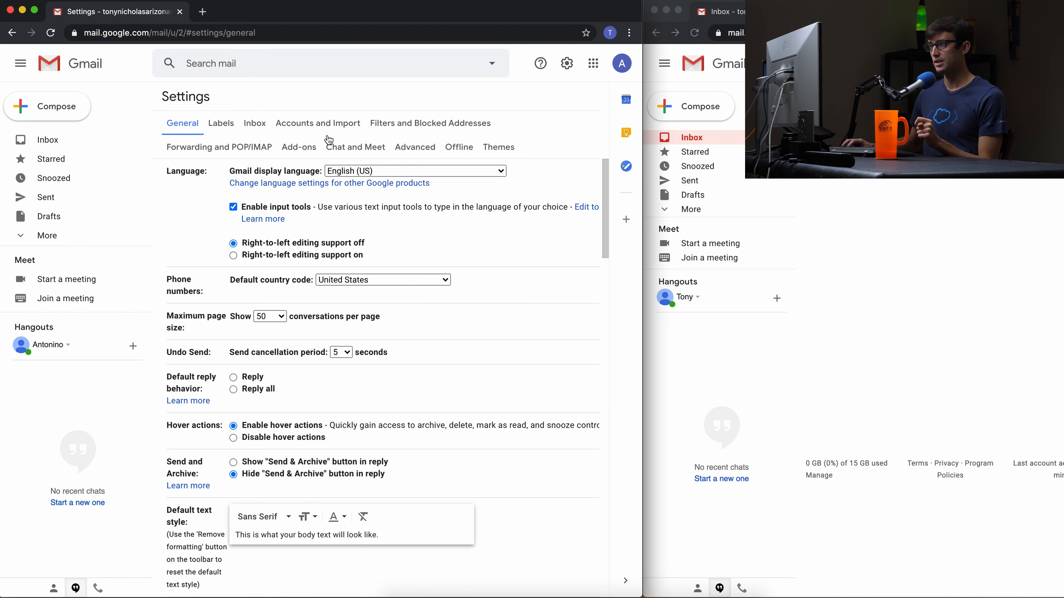
# Under Accounts and Import, begin adding another Send mail as address.
pyautogui.click(319, 126)
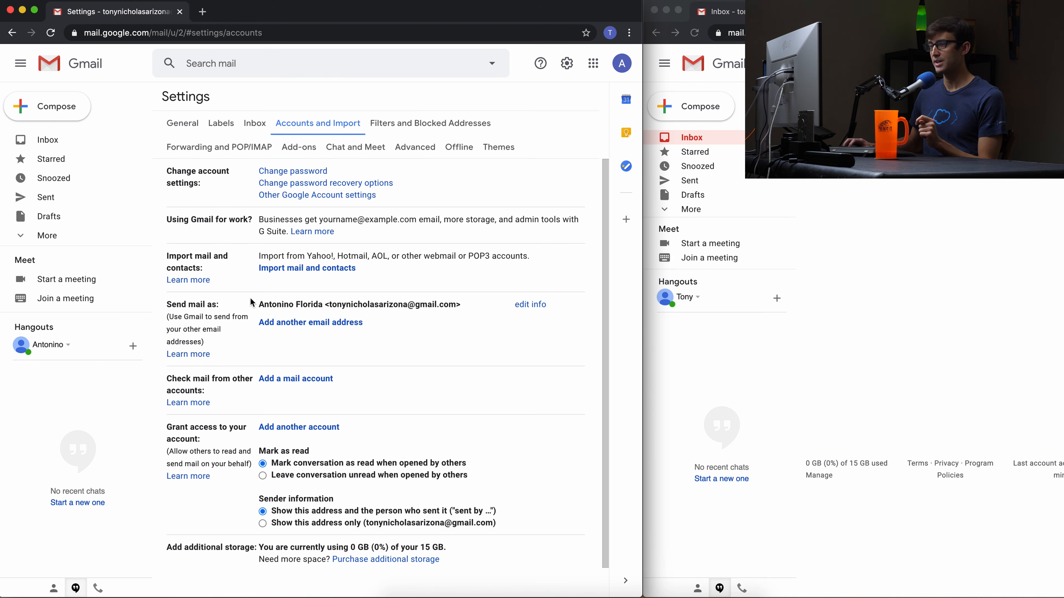
pyautogui.click(289, 325)
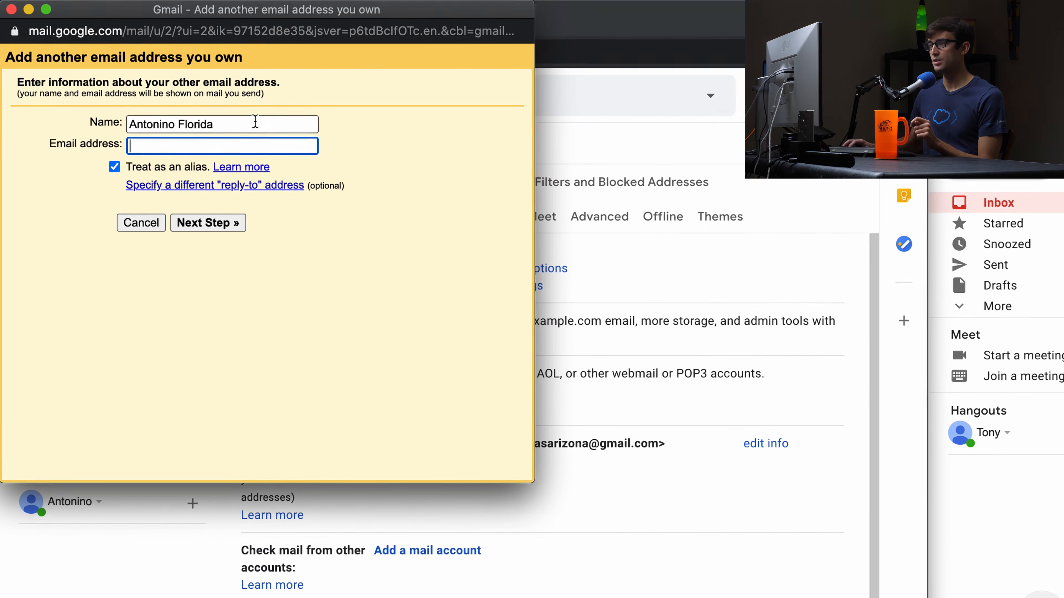
# Enter a new sender display name and the hello alias address, keeping Treat as an alias checked.
pyautogui.doubleClick(255, 122)
pyautogui.tripleClick(255, 121)
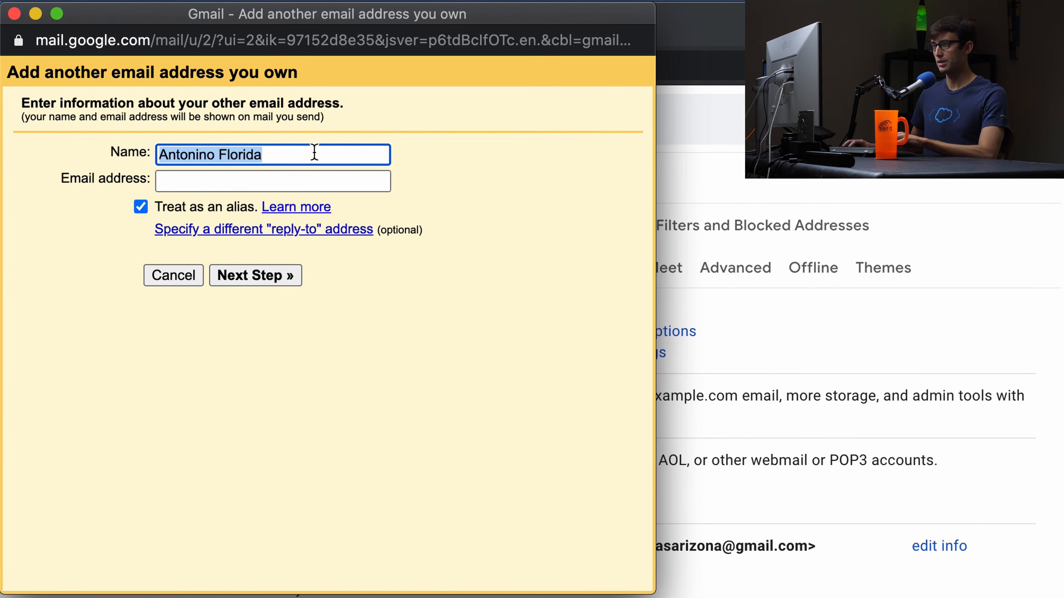
pyautogui.write('Tony')
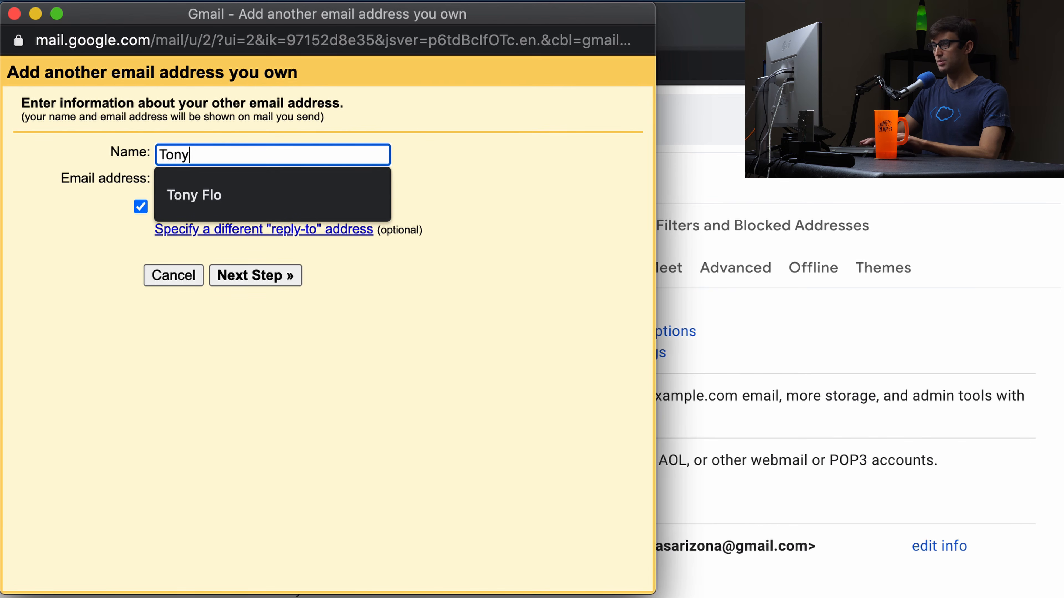
pyautogui.write(' Flo')
pyautogui.click(302, 175)
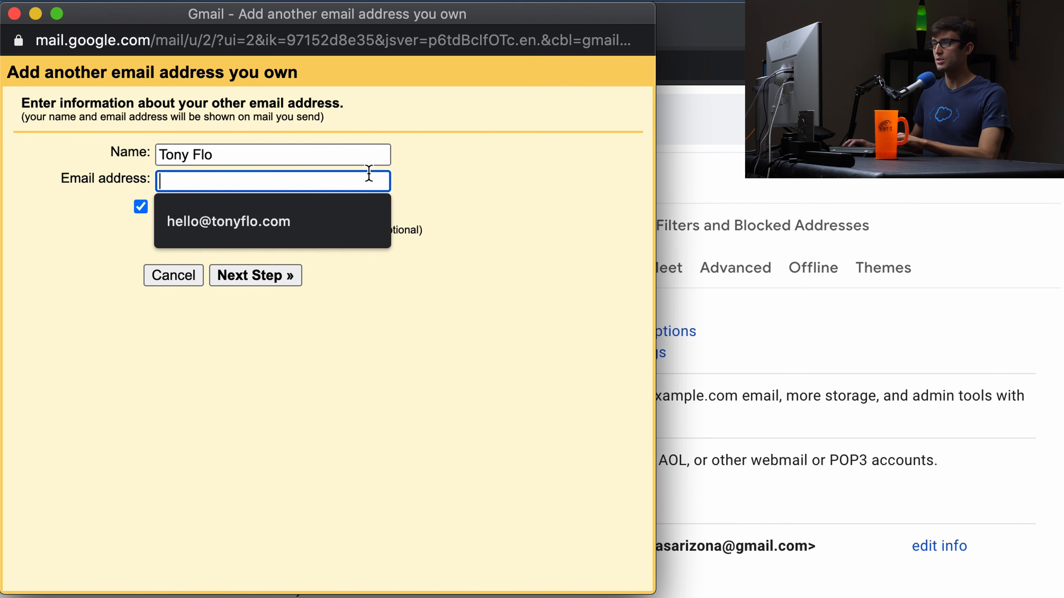
pyautogui.click(270, 229)
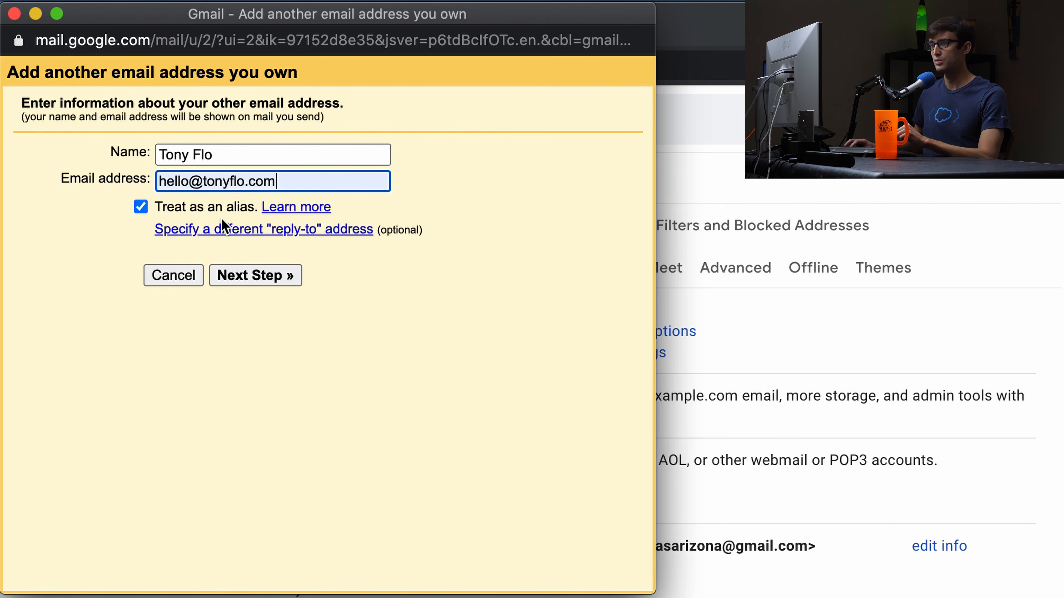
pyautogui.click(254, 280)
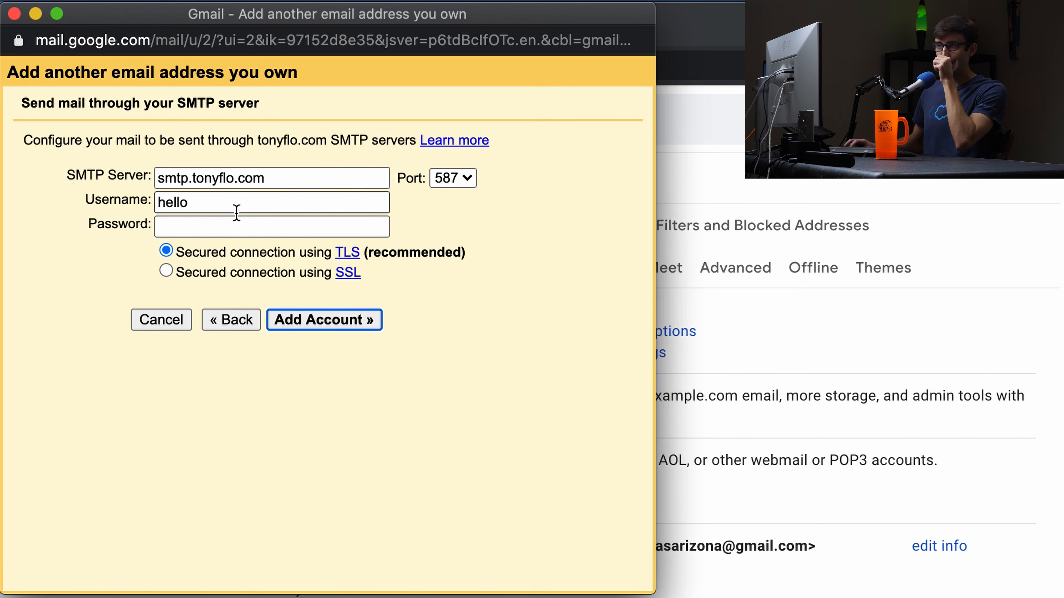
# Change the alias's SMTP server name to smtp.gmail.com.
pyautogui.click(196, 179)
pyautogui.moveTo(197, 179); pyautogui.dragTo(328, 188)
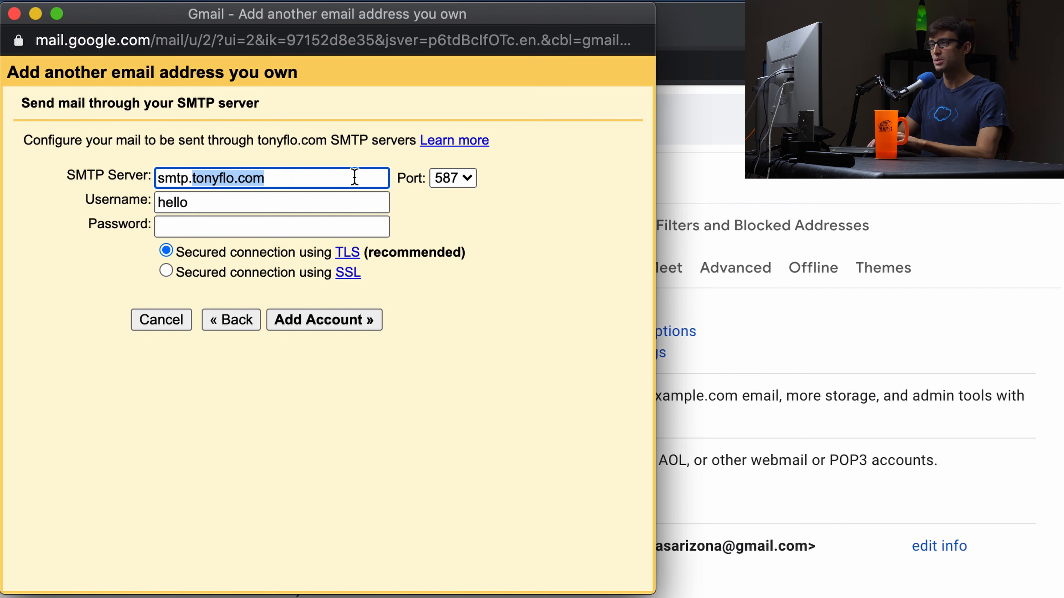
pyautogui.write('gma')
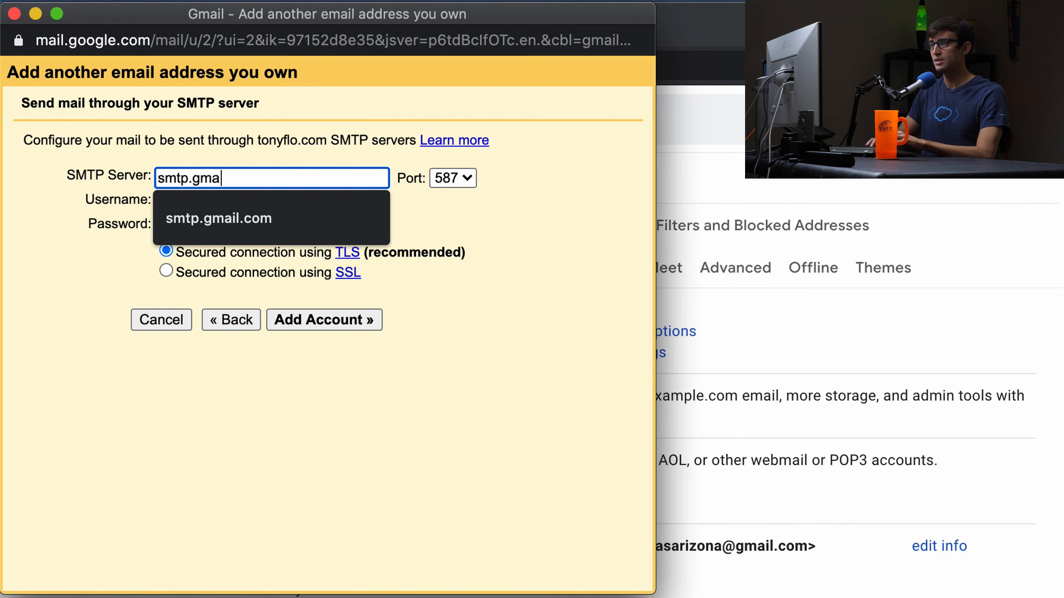
pyautogui.write('il.com')
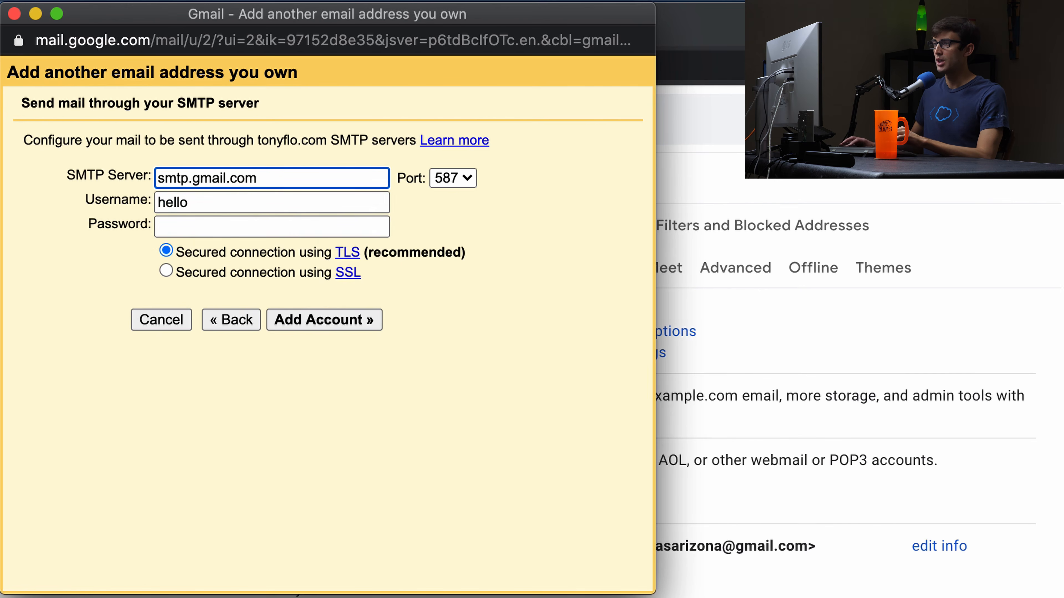
pyautogui.click(520, 188)
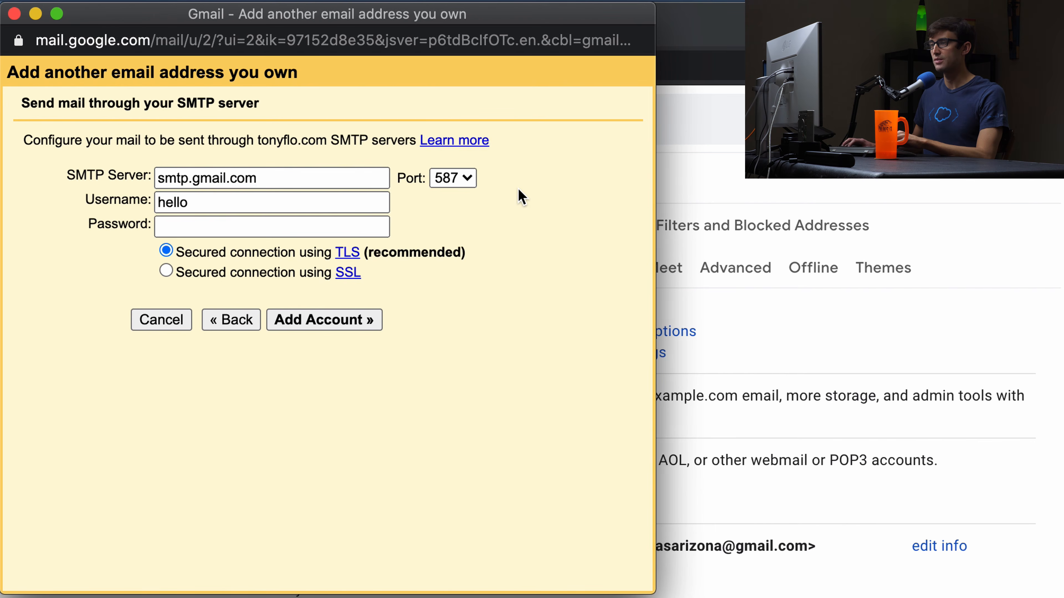
# Replace the SMTP username with the full personal Gmail address, then move the SMTP window aside.
pyautogui.doubleClick(253, 207)
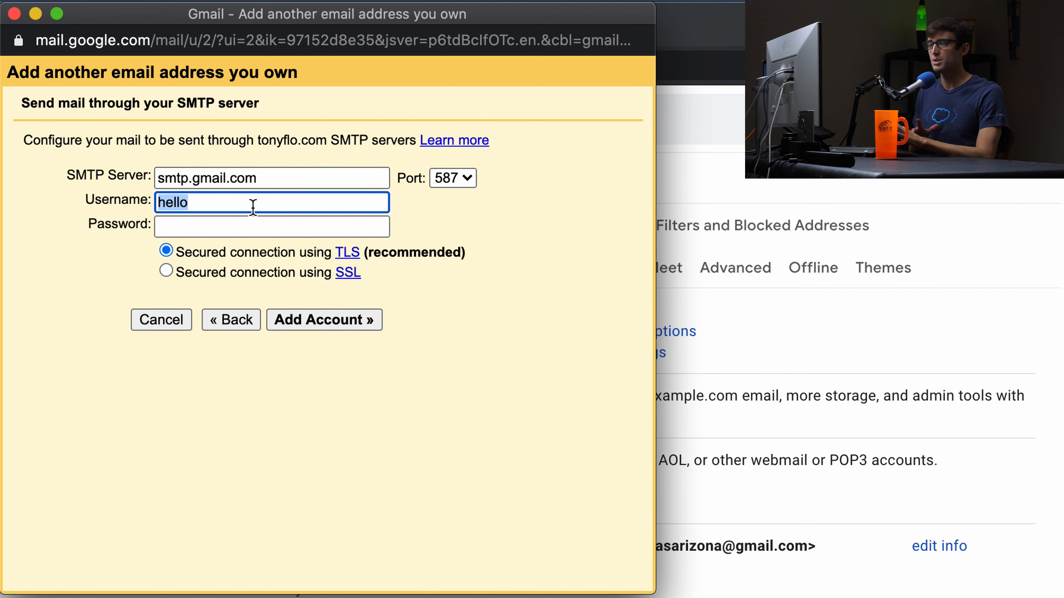
pyautogui.press('BackSpace')
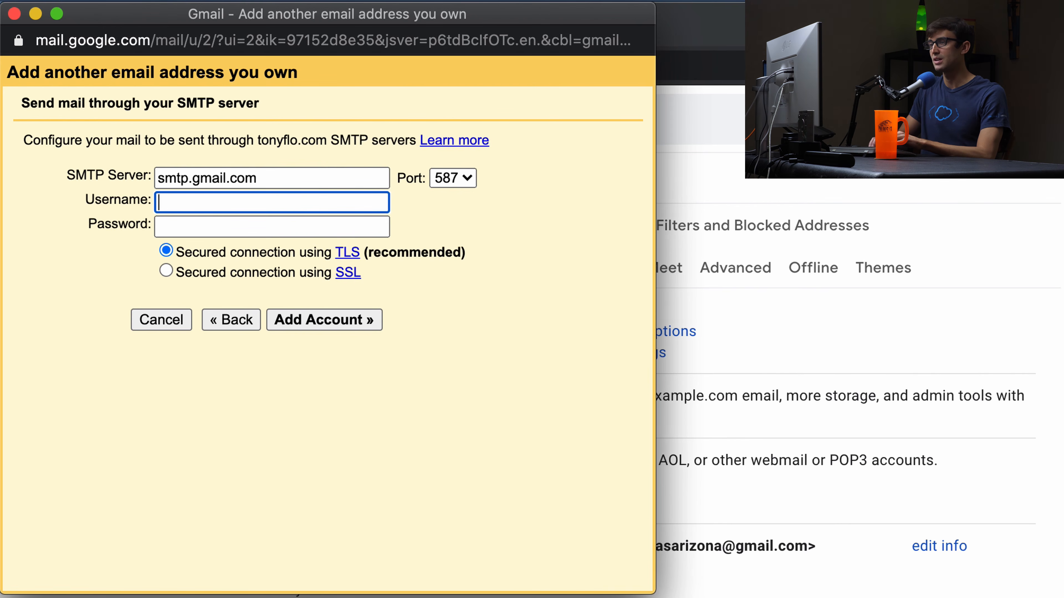
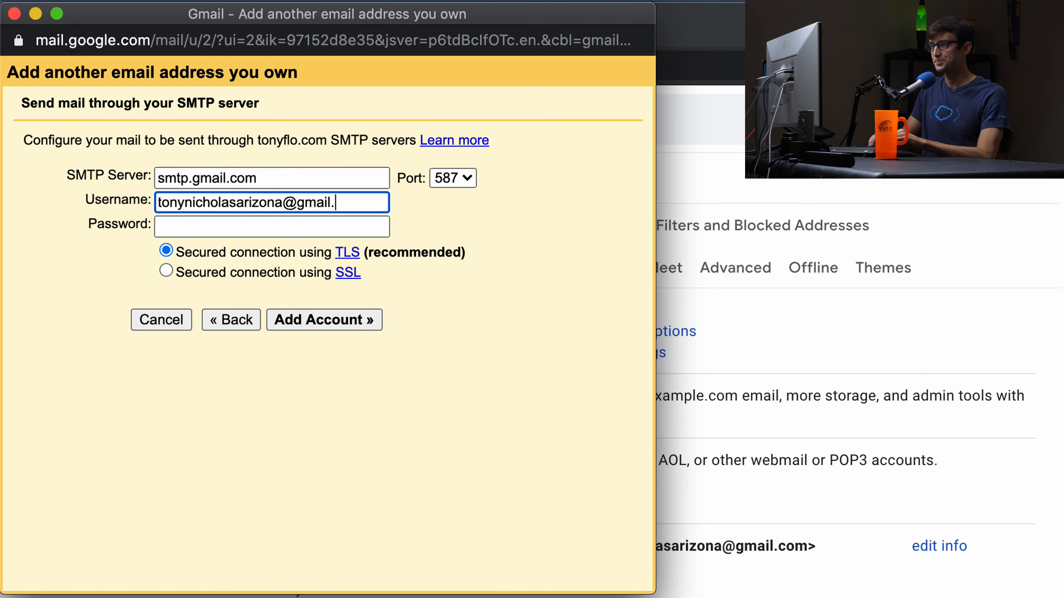
pyautogui.click(241, 222)
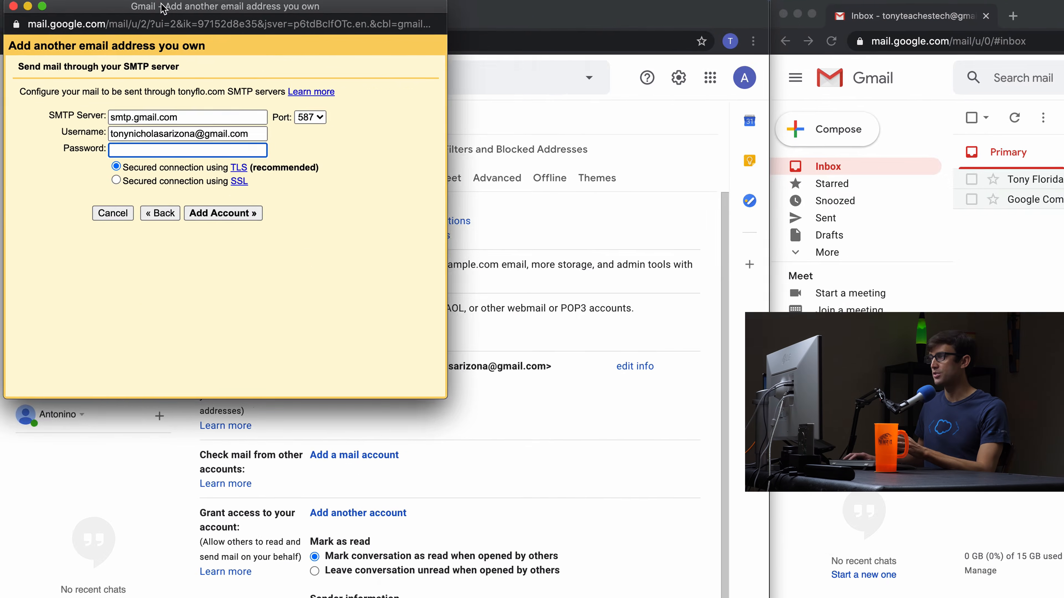
pyautogui.moveTo(163, 6); pyautogui.dragTo(776, 2)
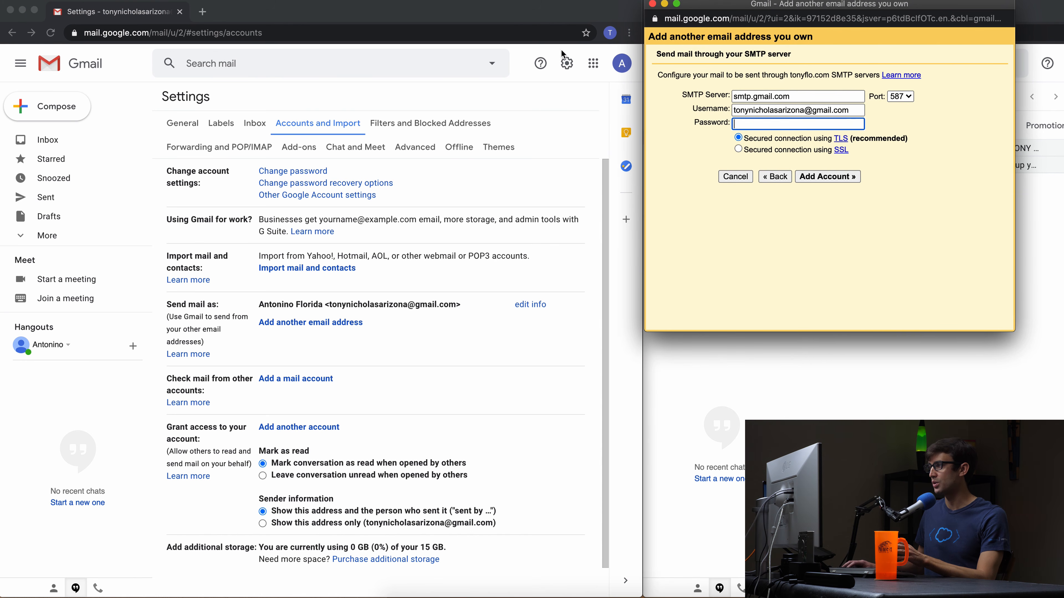
# Go from Gmail to Google Account Security and open the 2-Step Verification page.
pyautogui.click(565, 72)
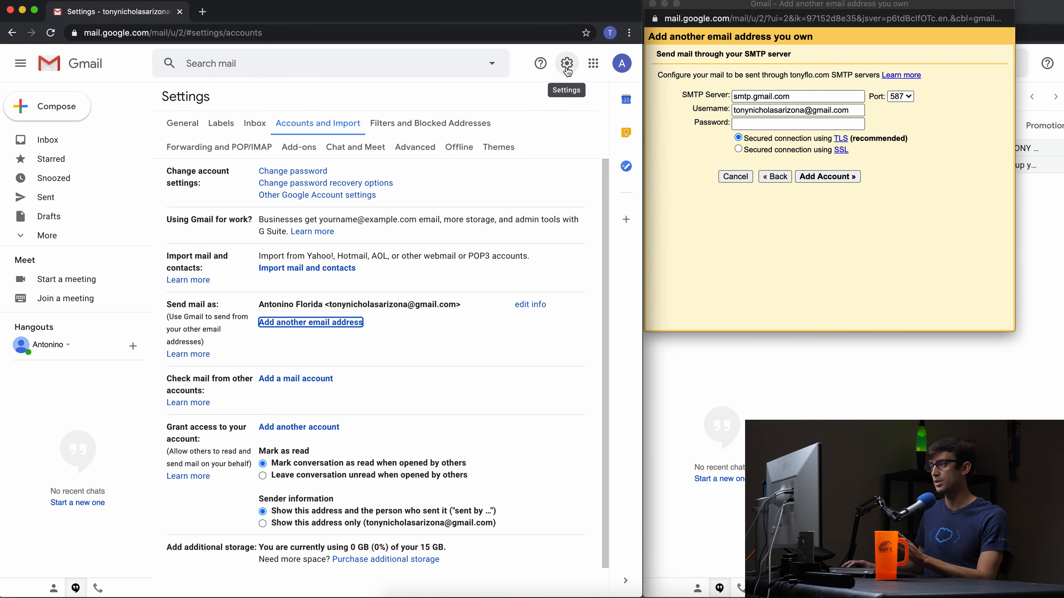
pyautogui.click(632, 66)
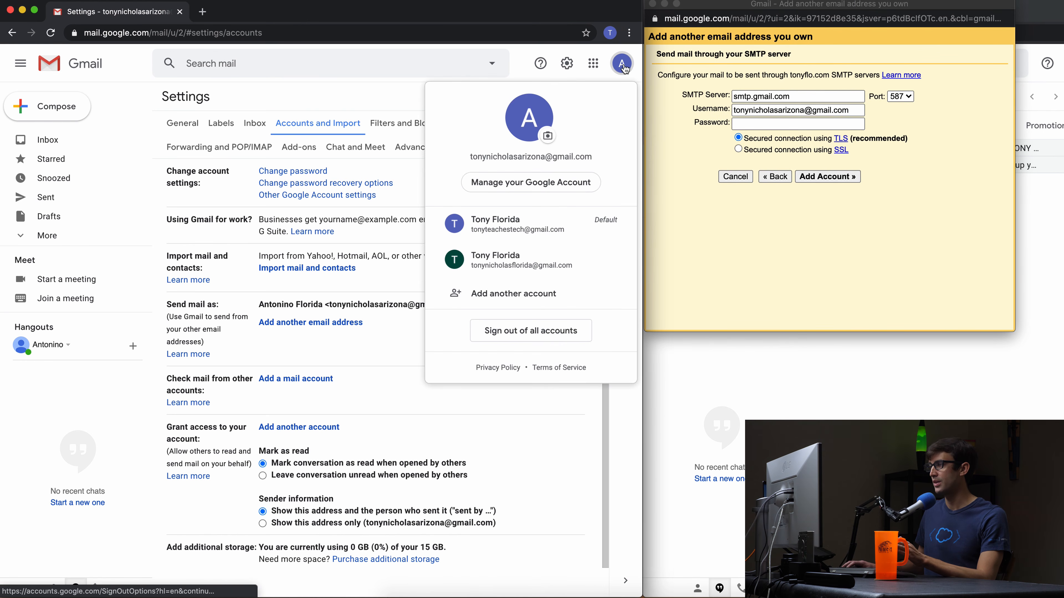
pyautogui.click(520, 183)
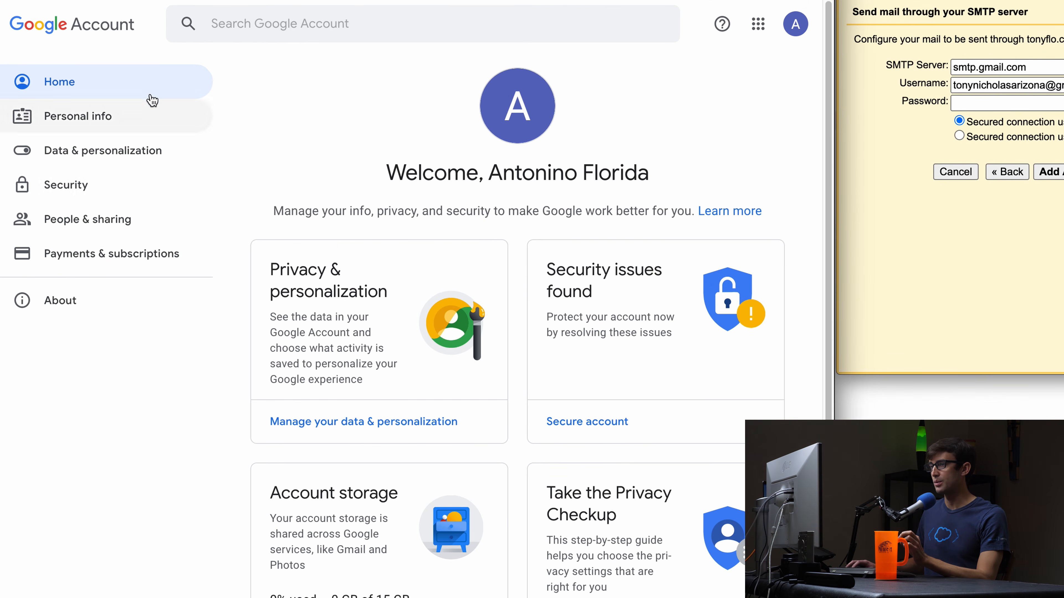
pyautogui.click(113, 196)
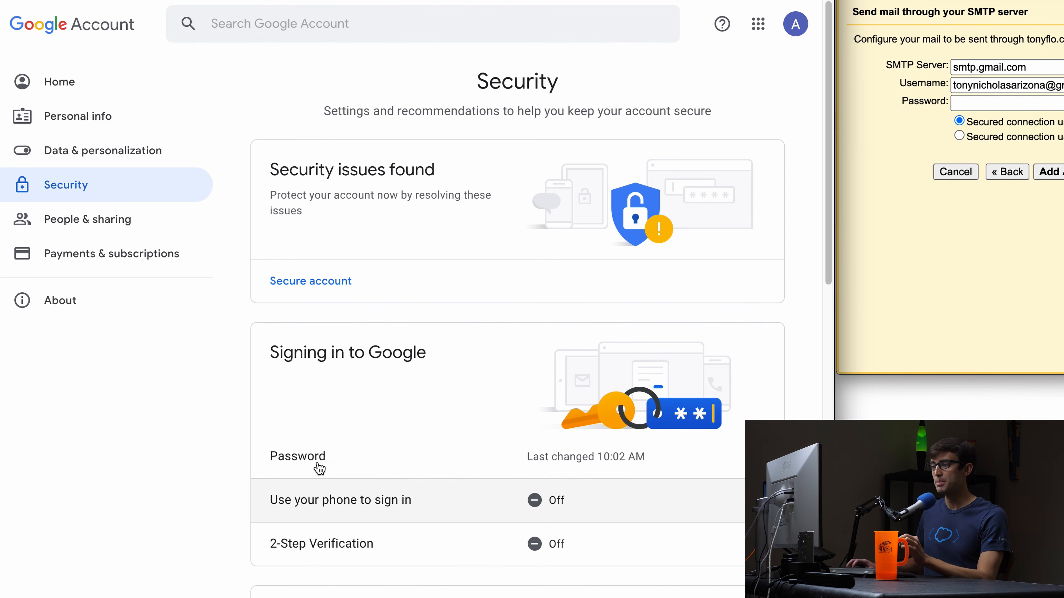
pyautogui.moveTo(271, 352); pyautogui.dragTo(452, 354)
pyautogui.click(456, 351)
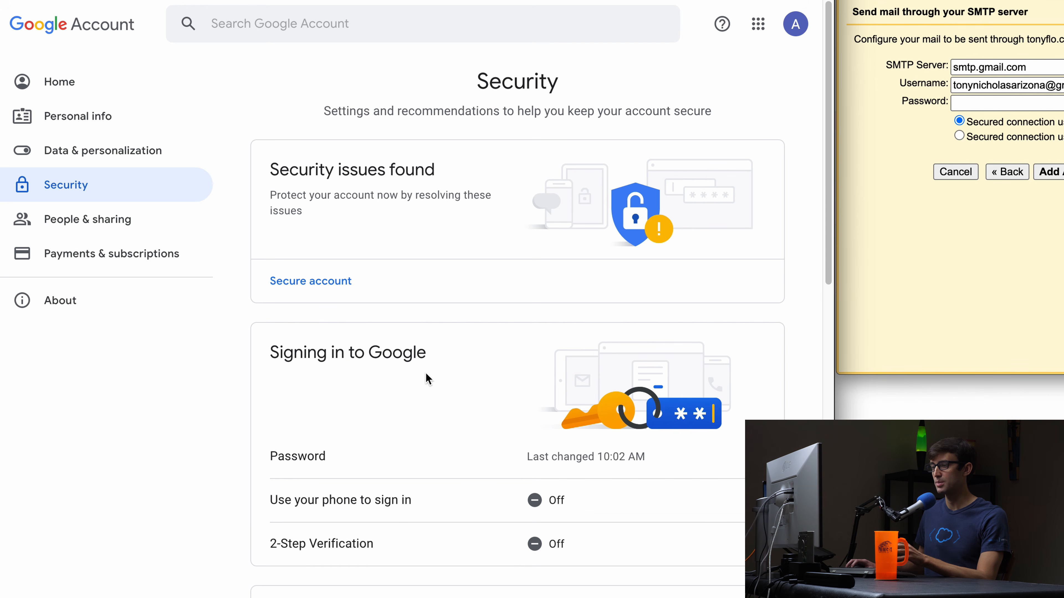
pyautogui.click(606, 550)
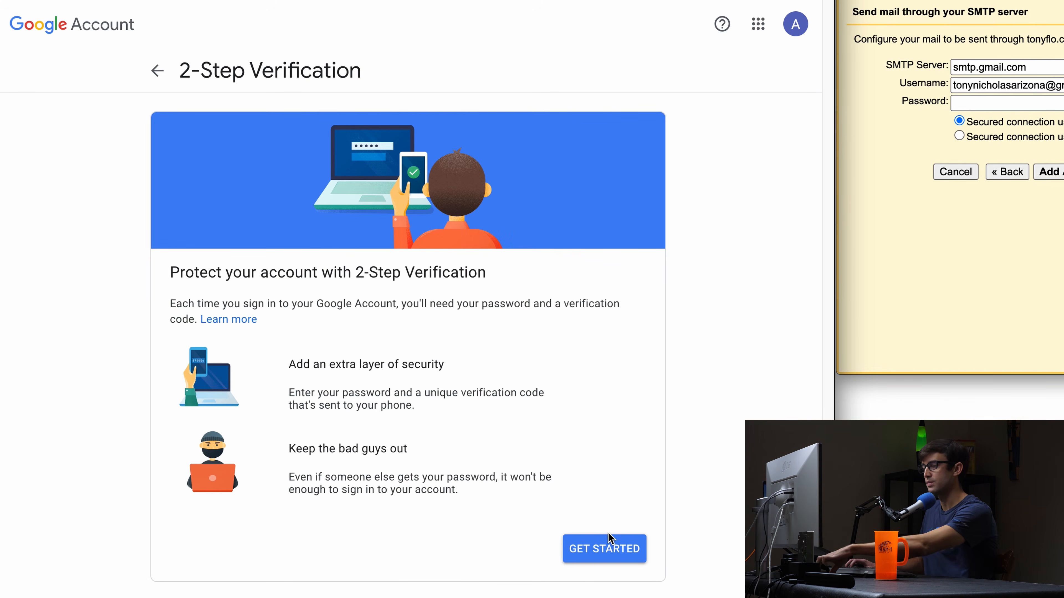
# Turn on 2-Step Verification after confirming the account password and a texted phone code.
pyautogui.click(608, 550)
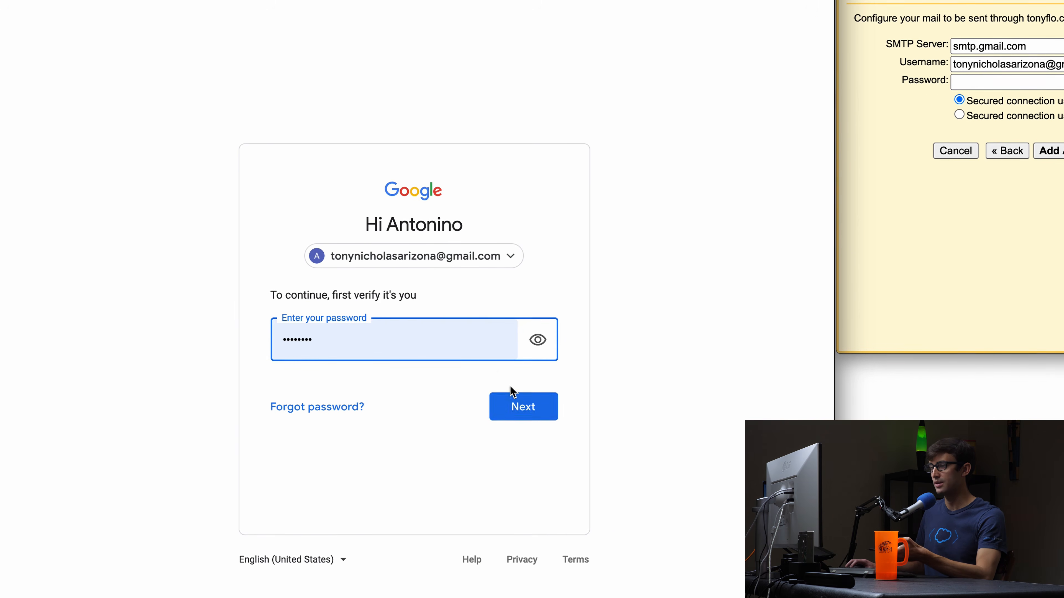
pyautogui.click(528, 414)
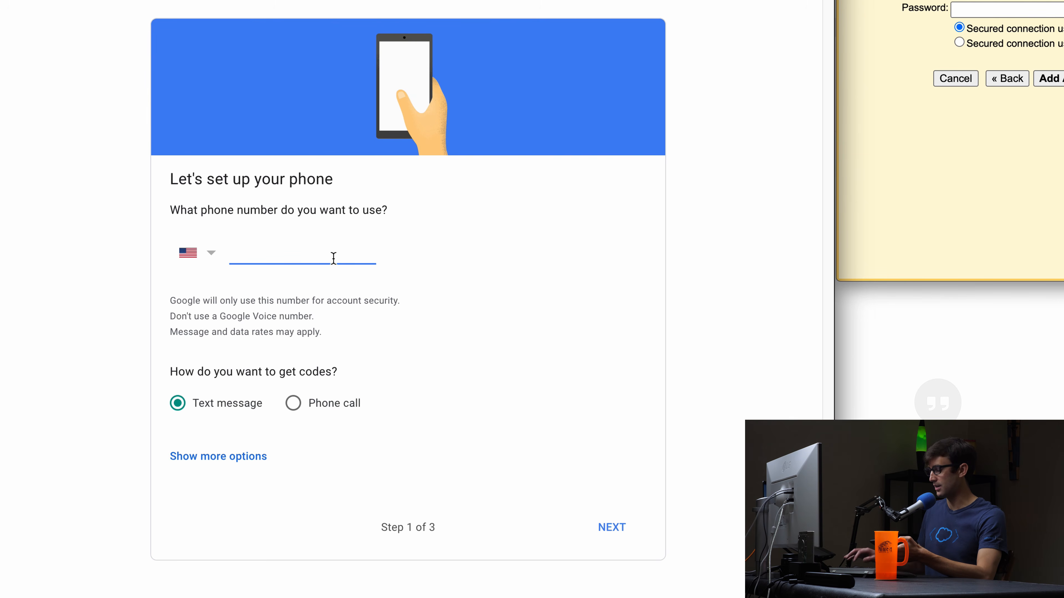
pyautogui.write('••••••')
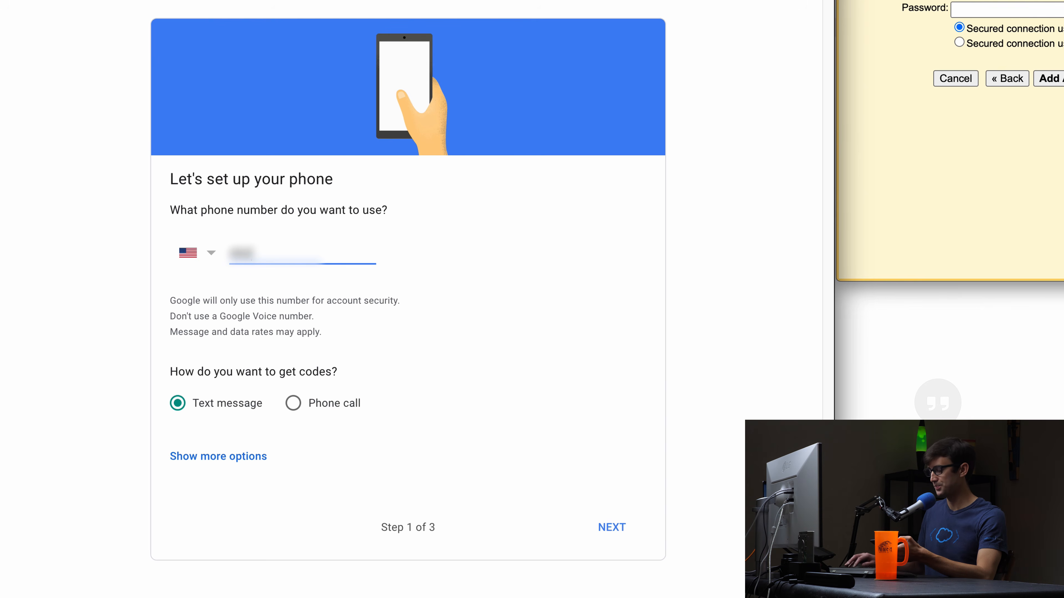
pyautogui.write('••••')
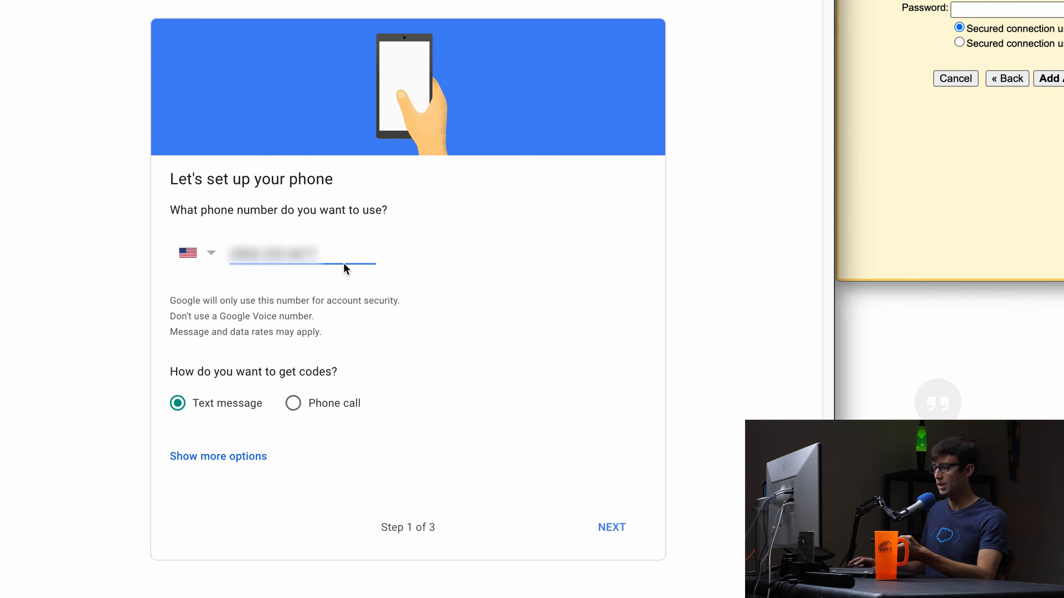
pyautogui.click(612, 537)
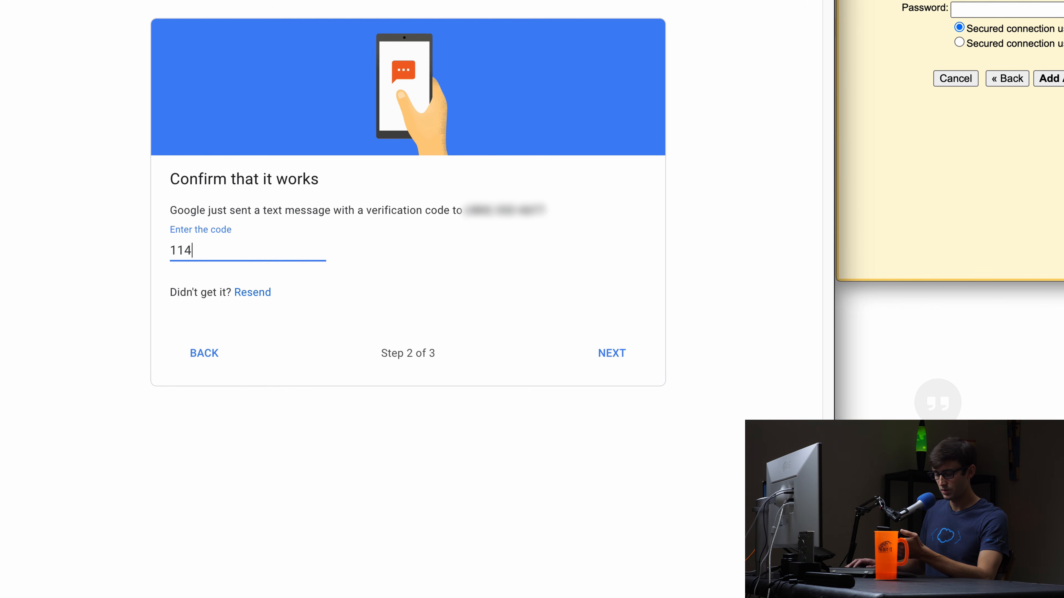
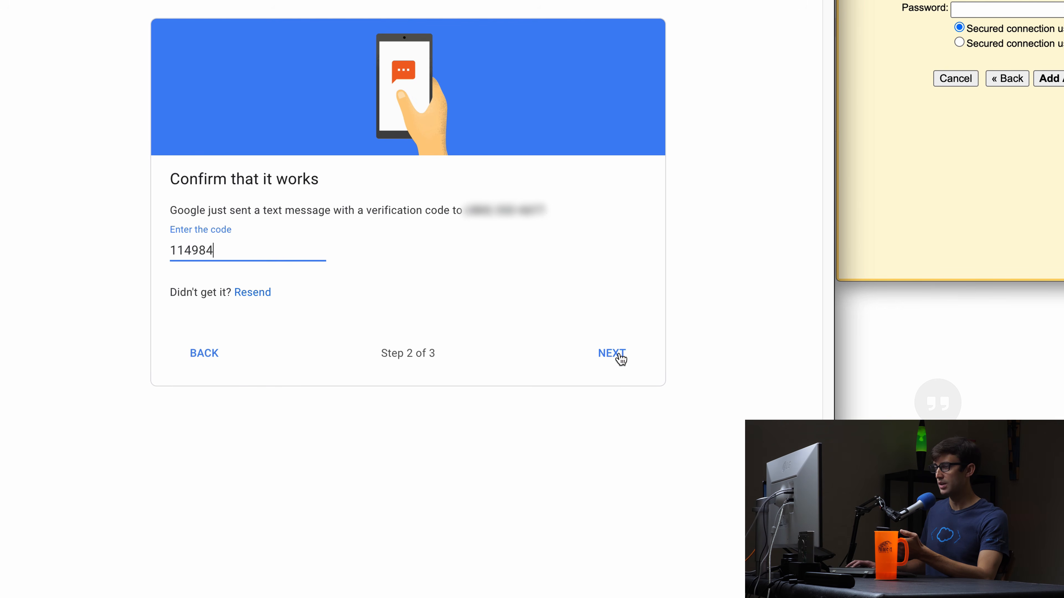
pyautogui.click(619, 356)
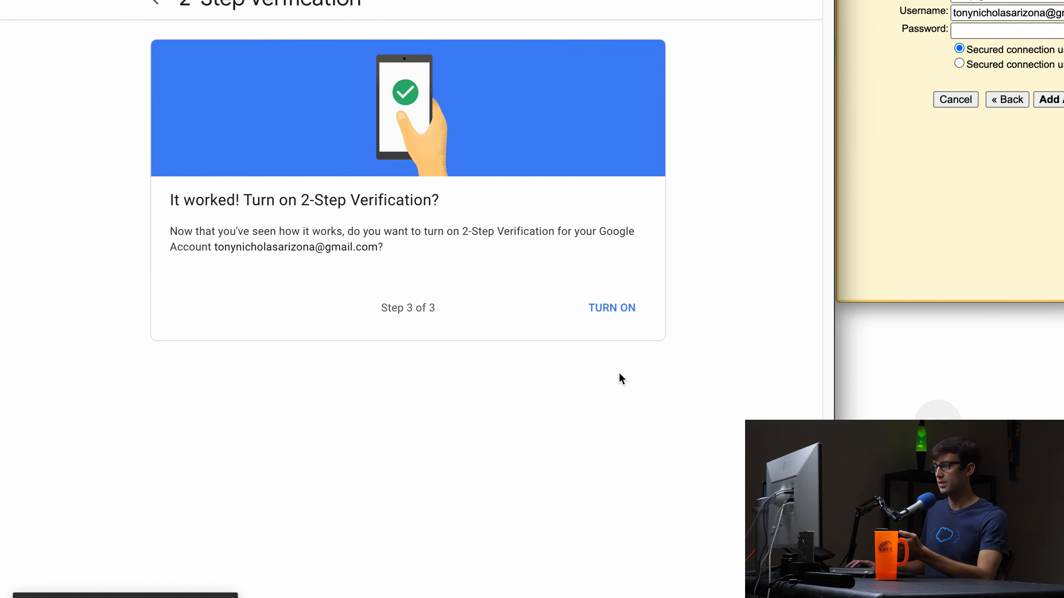
pyautogui.click(616, 307)
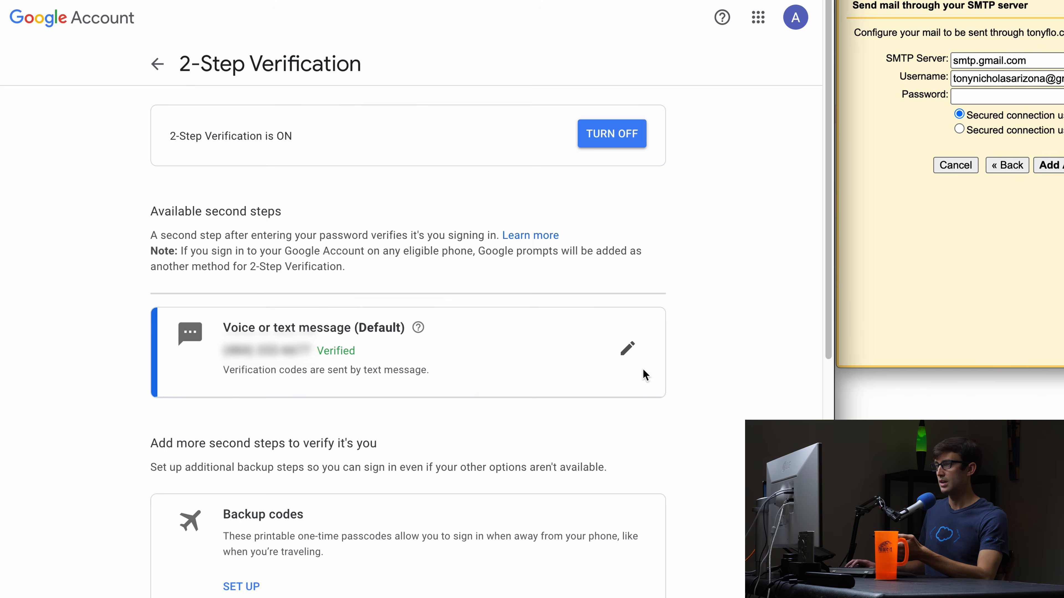
# Open App passwords from Security settings, re-confirming the account password.
pyautogui.click(158, 67)
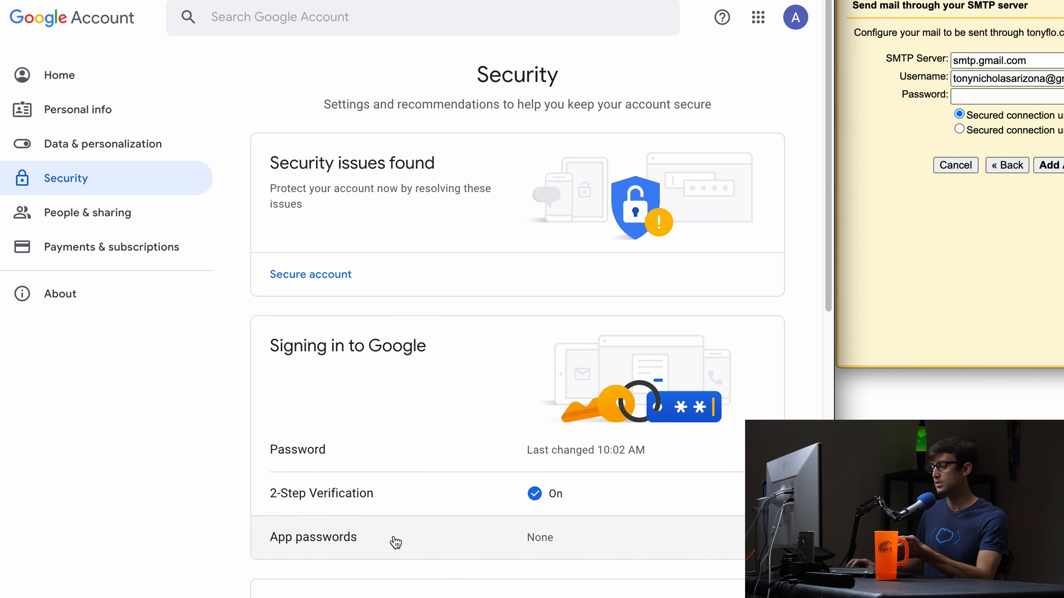
pyautogui.click(766, 538)
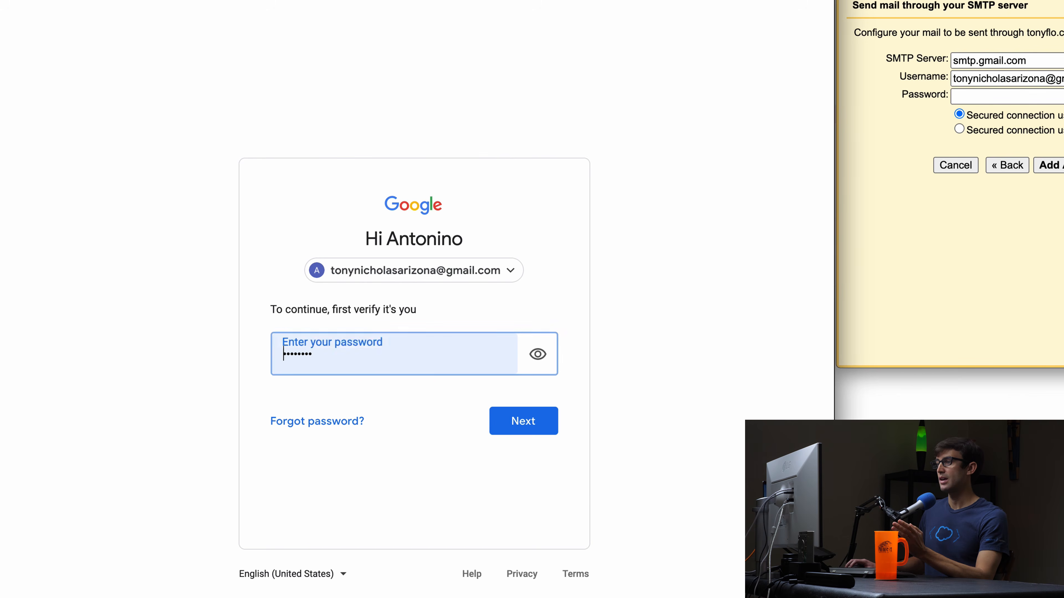
pyautogui.click(538, 431)
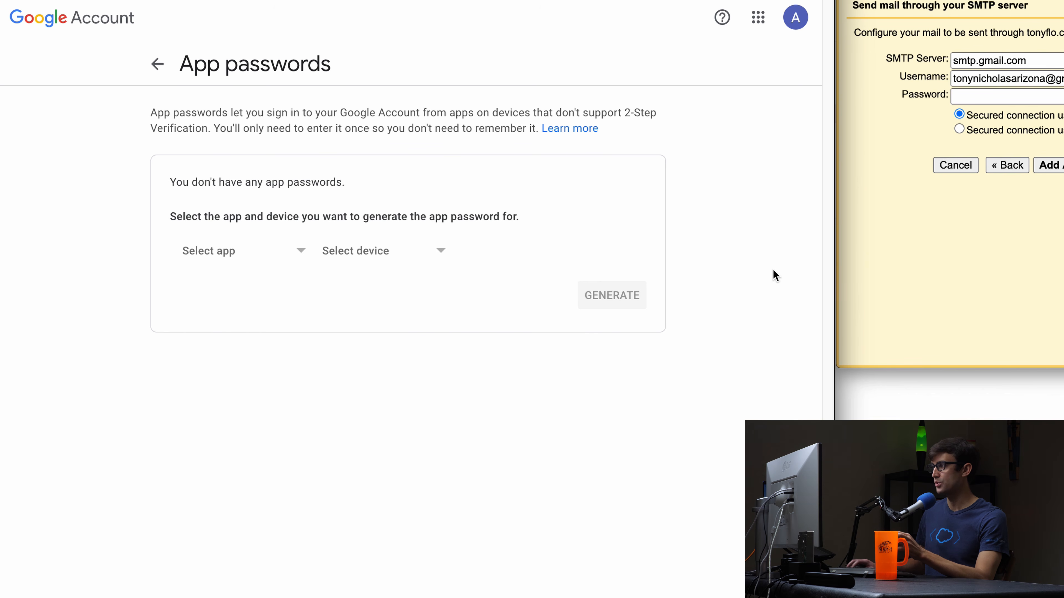
# Generate a Mail app password with a custom name matching the hello alias address.
pyautogui.click(285, 259)
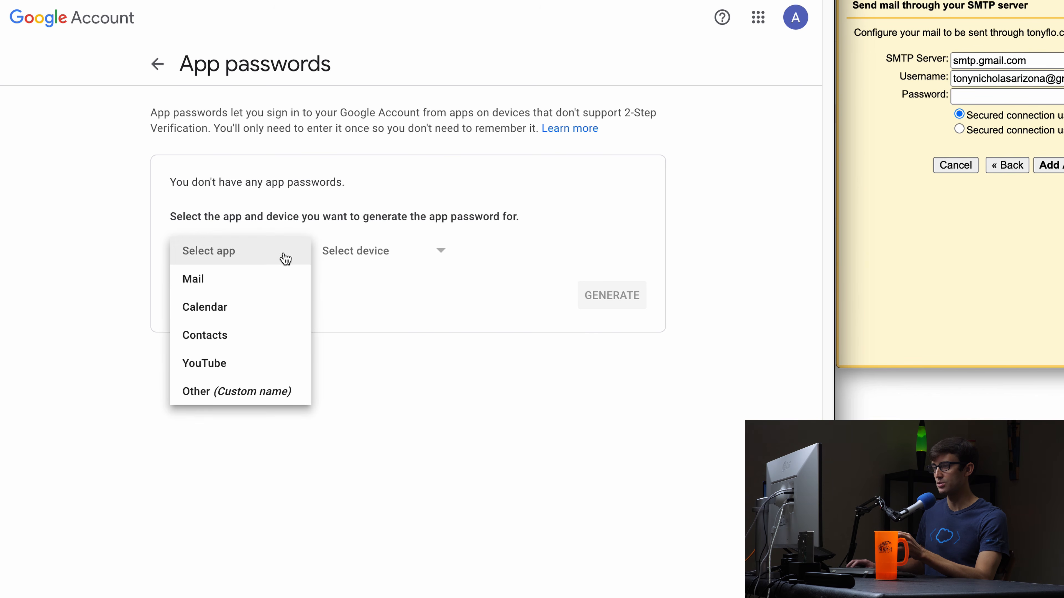
pyautogui.click(254, 280)
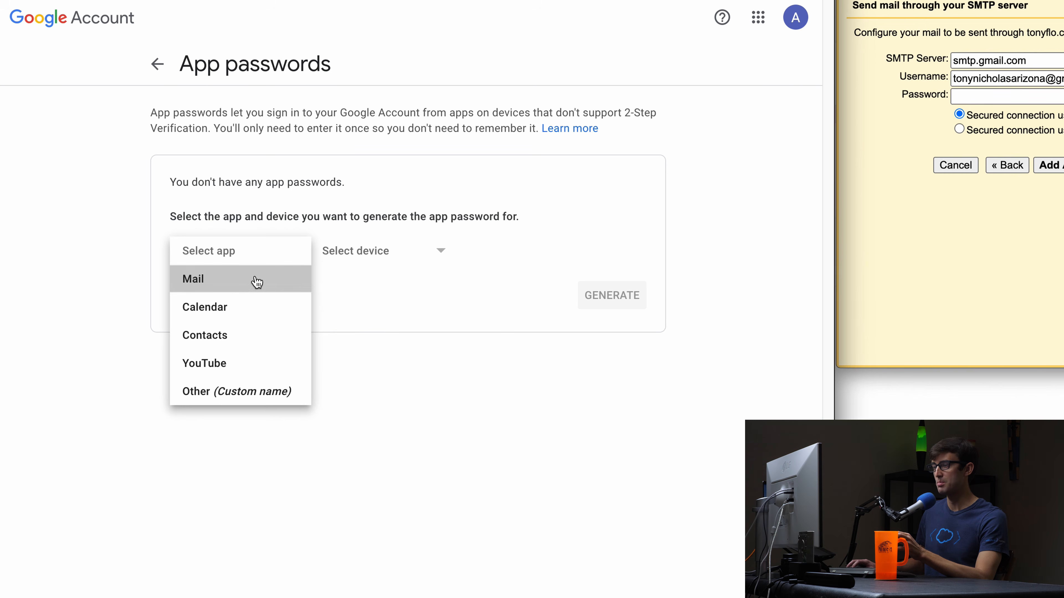
pyautogui.click(408, 254)
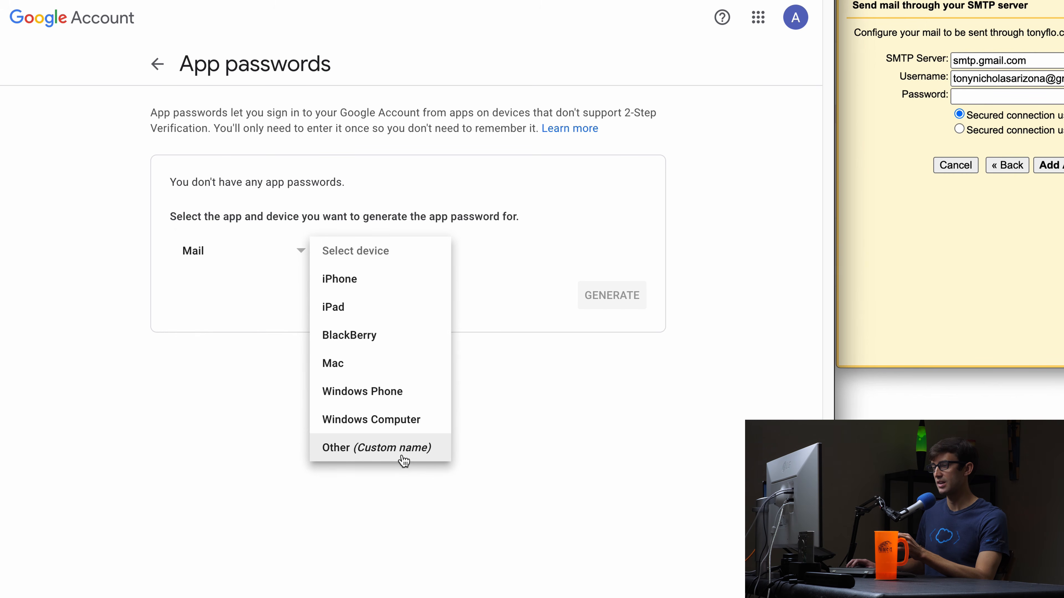
pyautogui.click(404, 446)
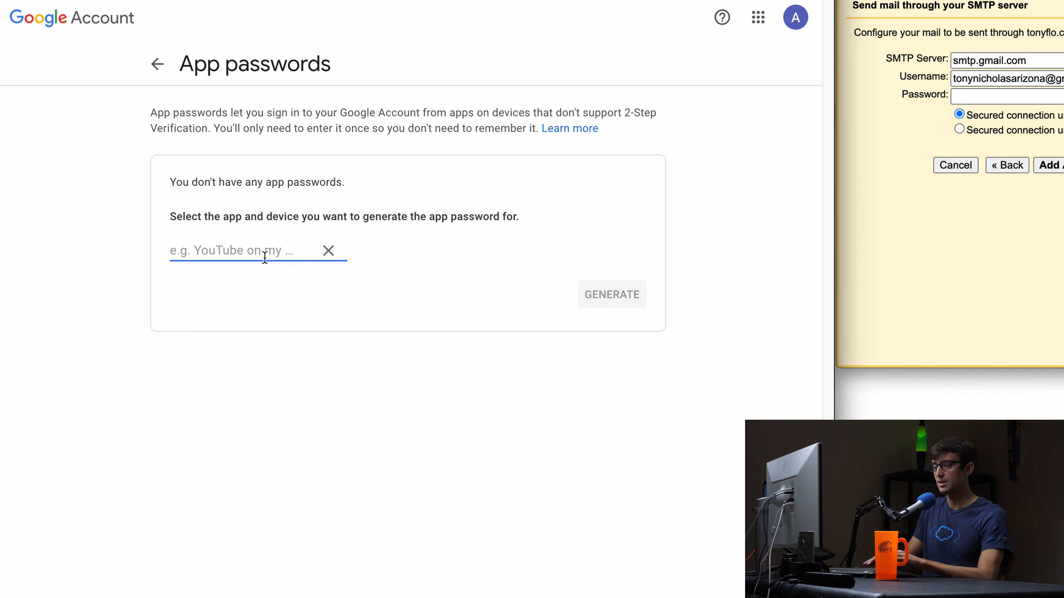
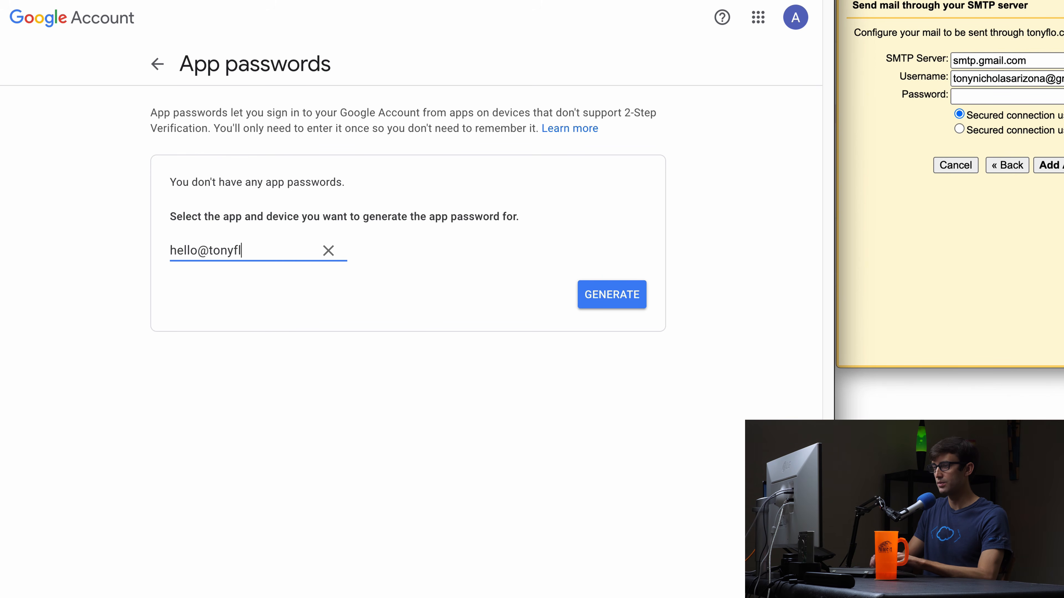
pyautogui.click(635, 306)
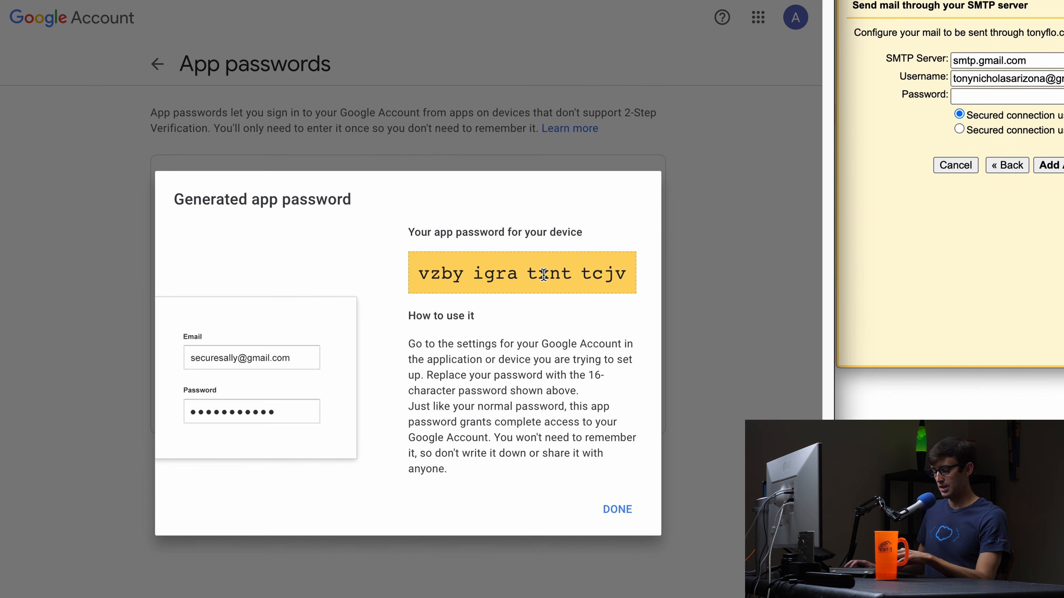
# Copy the generated app password into the SMTP password field.
pyautogui.doubleClick(543, 277)
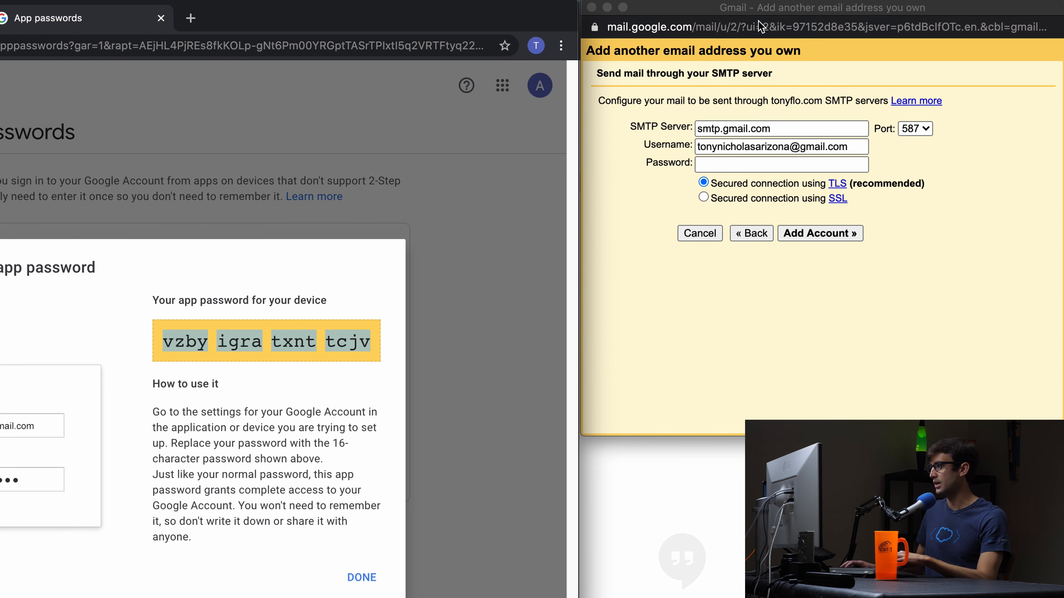
pyautogui.click(760, 28)
pyautogui.click(762, 352)
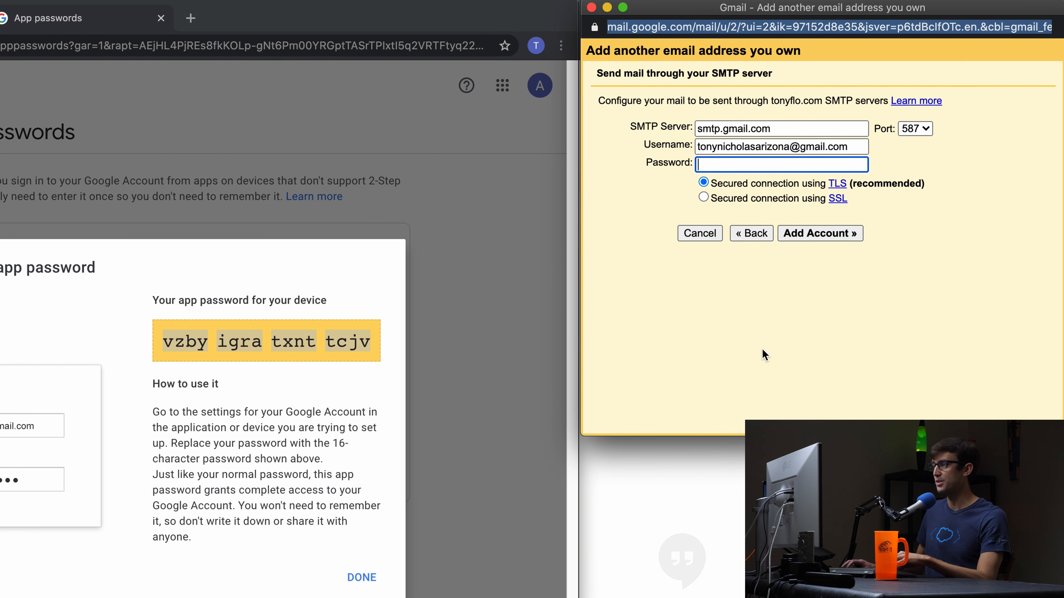
pyautogui.click(777, 163)
pyautogui.press('super+v')
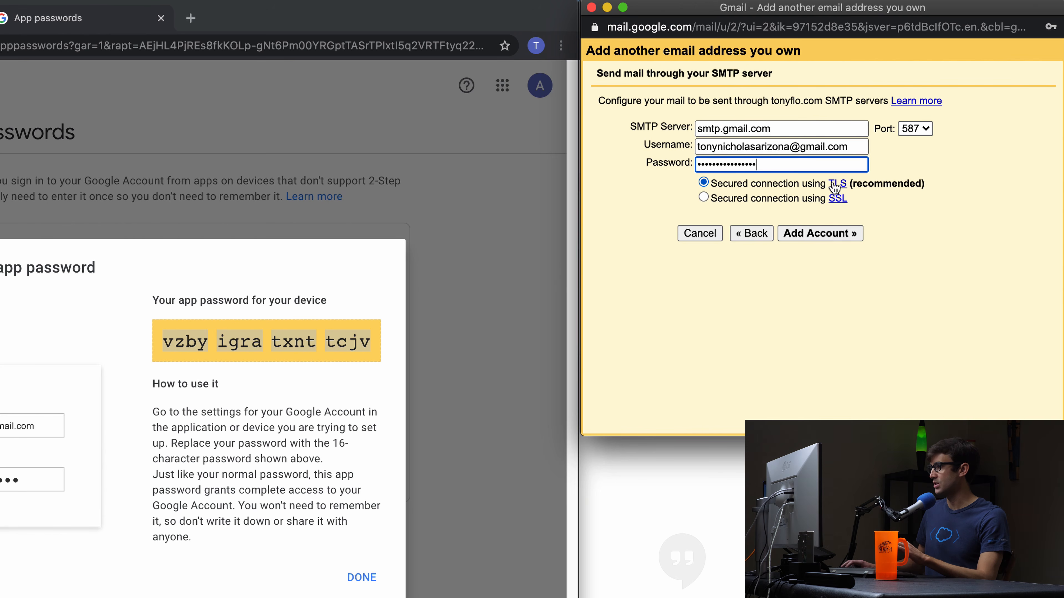
# Submit the SMTP sending account, then reload and close the errored Gmail popup.
pyautogui.click(836, 233)
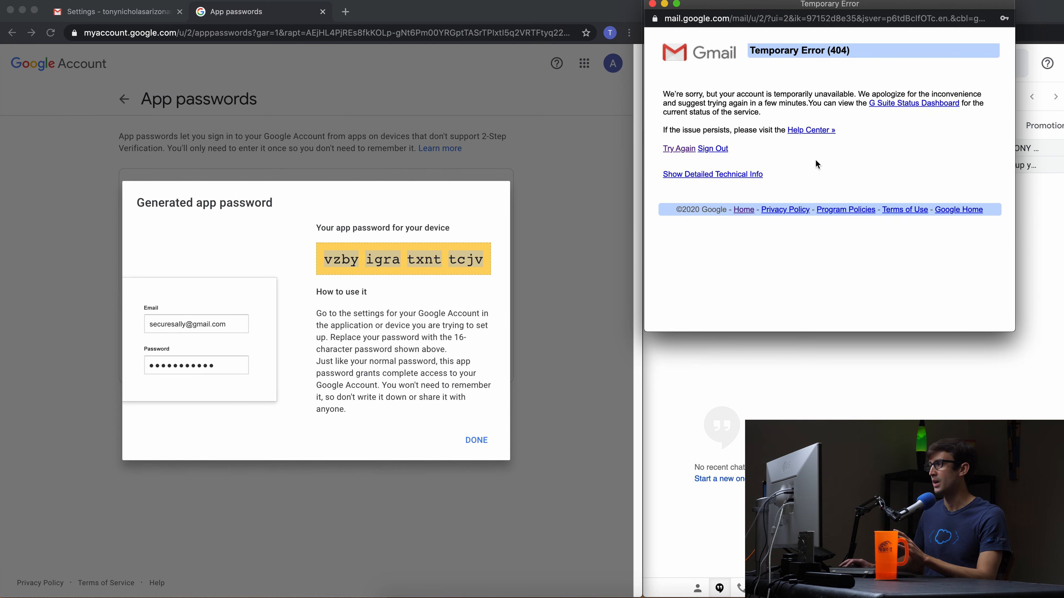
pyautogui.click(689, 150)
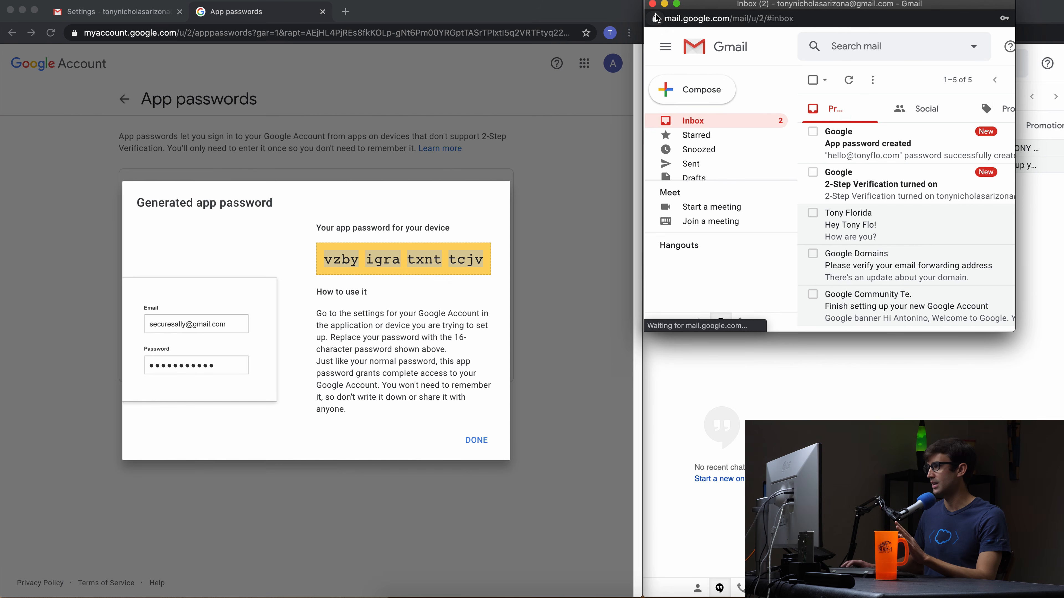
pyautogui.click(653, 4)
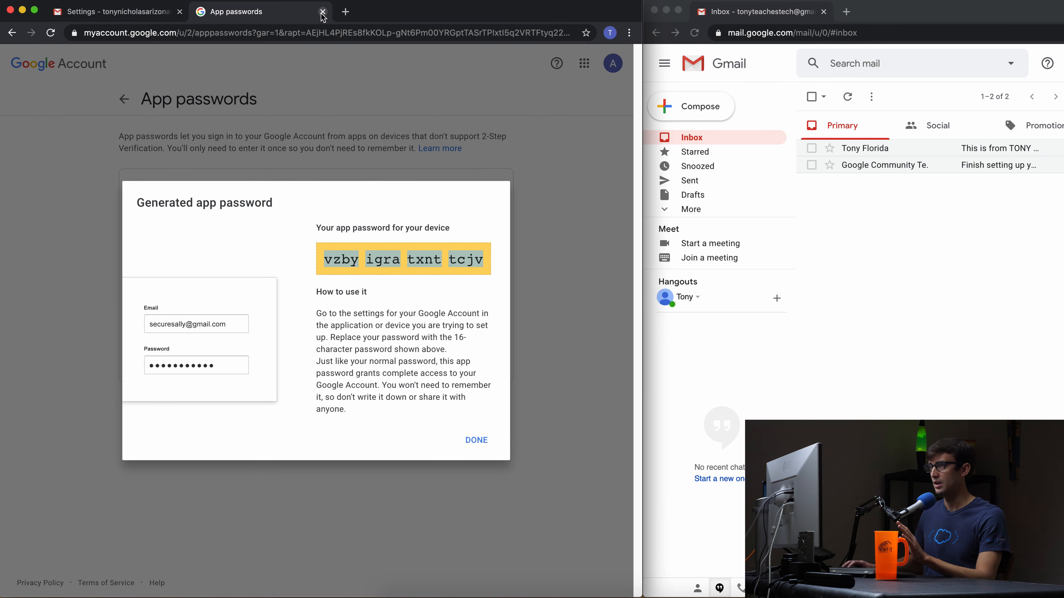
# Start adding a send-as address with sender name 'Tony Flo' and the hello custom-domain address.
pyautogui.click(108, 11)
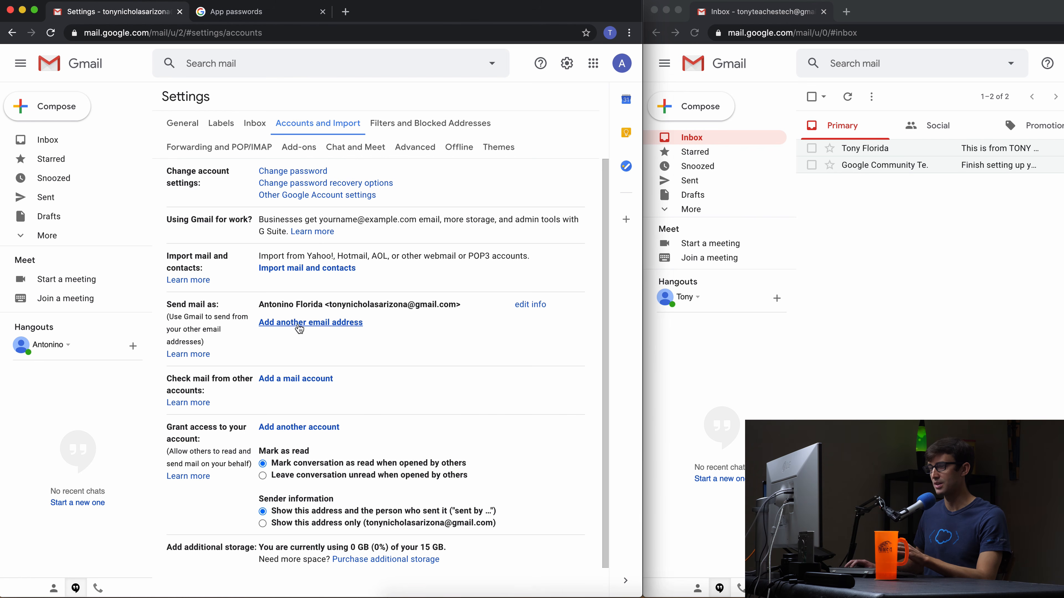
pyautogui.click(282, 320)
pyautogui.tripleClick(116, 83)
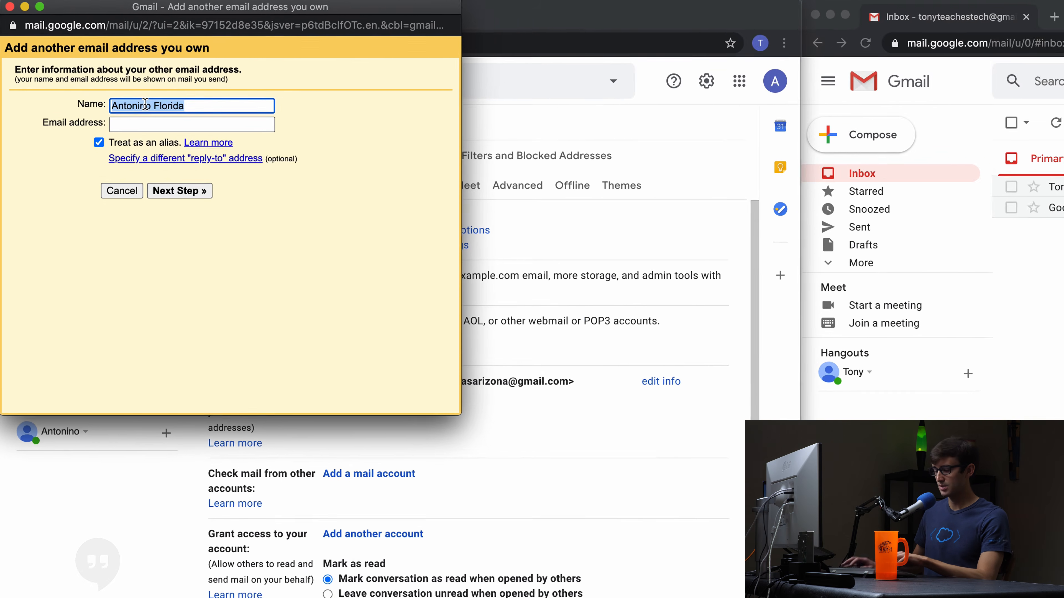
pyautogui.write('Tony')
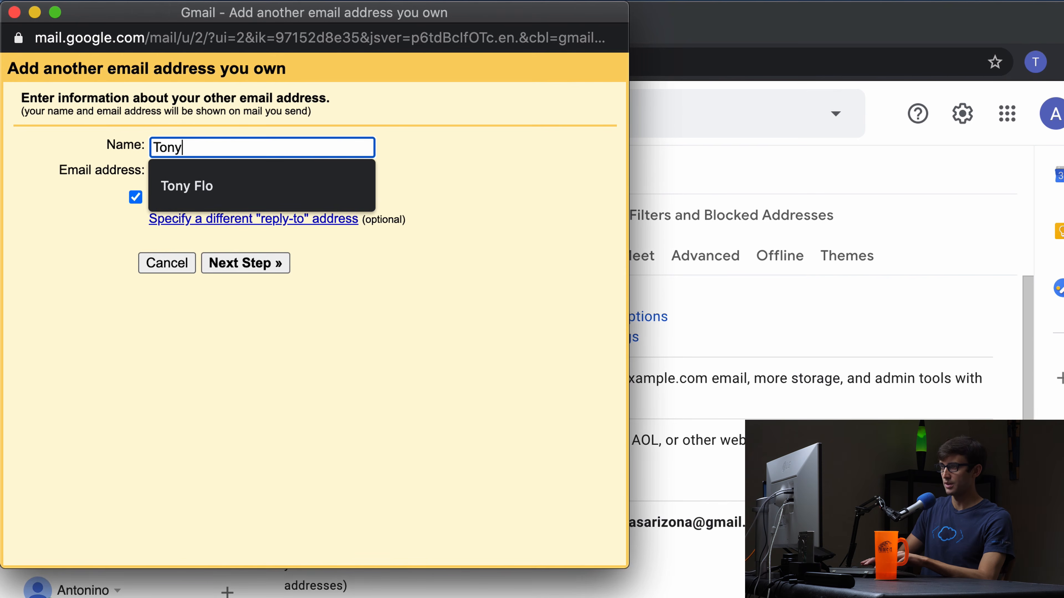
pyautogui.write(' Flo')
pyautogui.press('Tab')
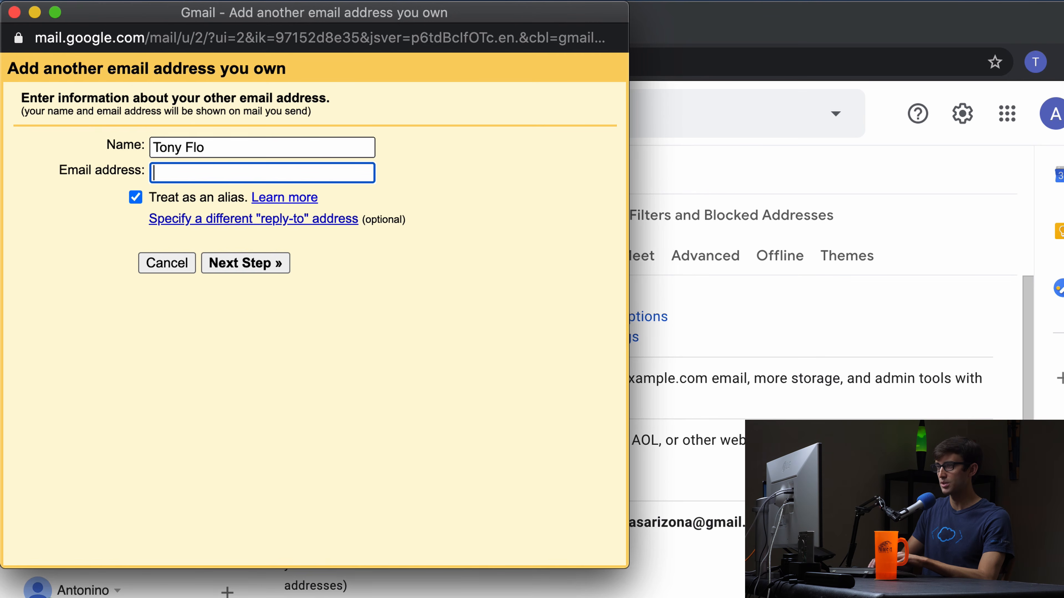
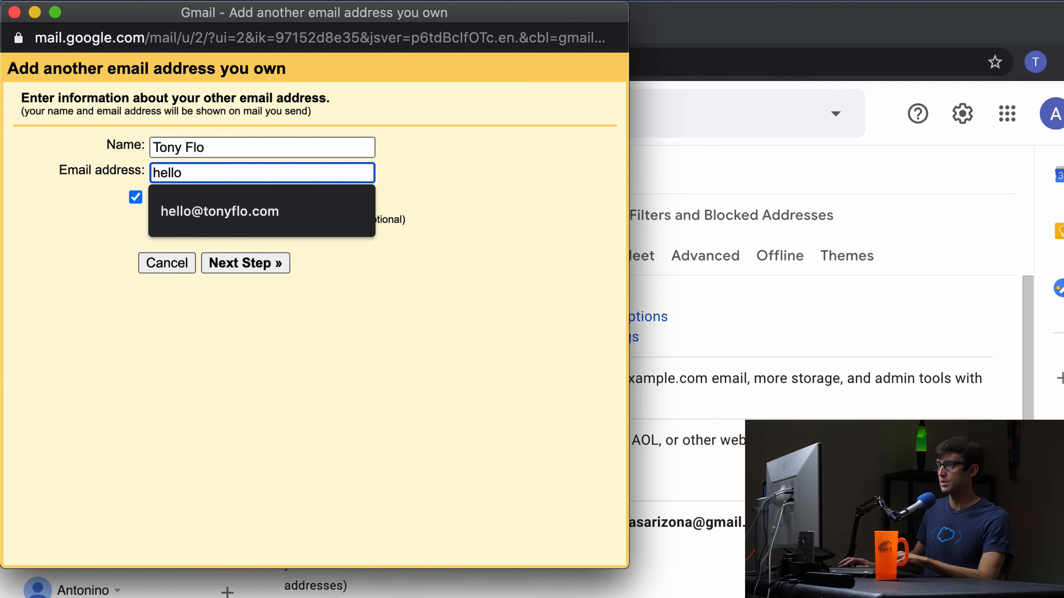
pyautogui.click(316, 210)
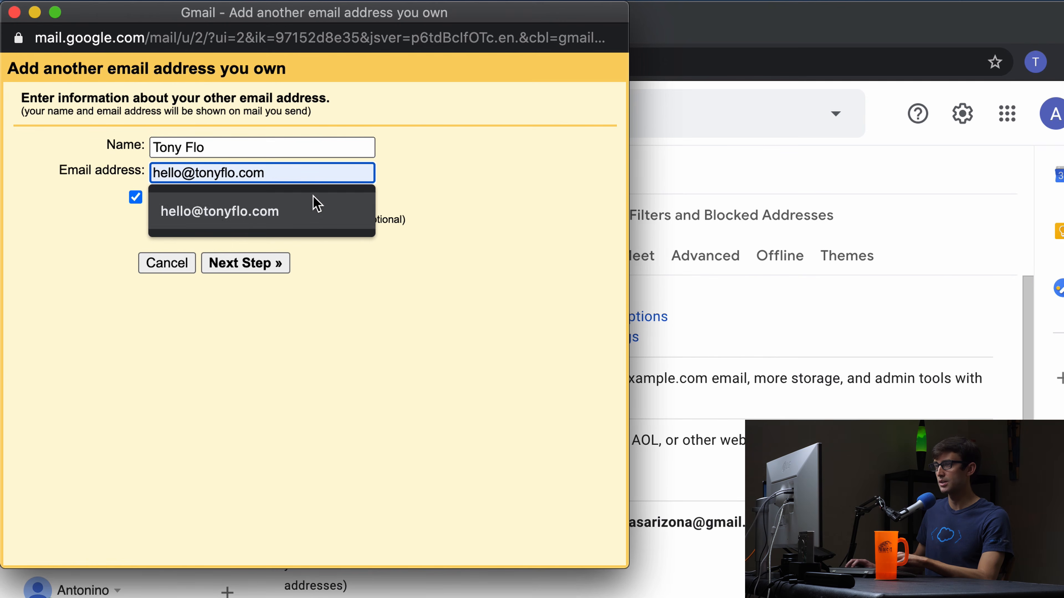
pyautogui.click(254, 265)
# Set SMTP to smtp.gmail.com with the Gmail username and the pasted app password, then add the account.
pyautogui.click(179, 169)
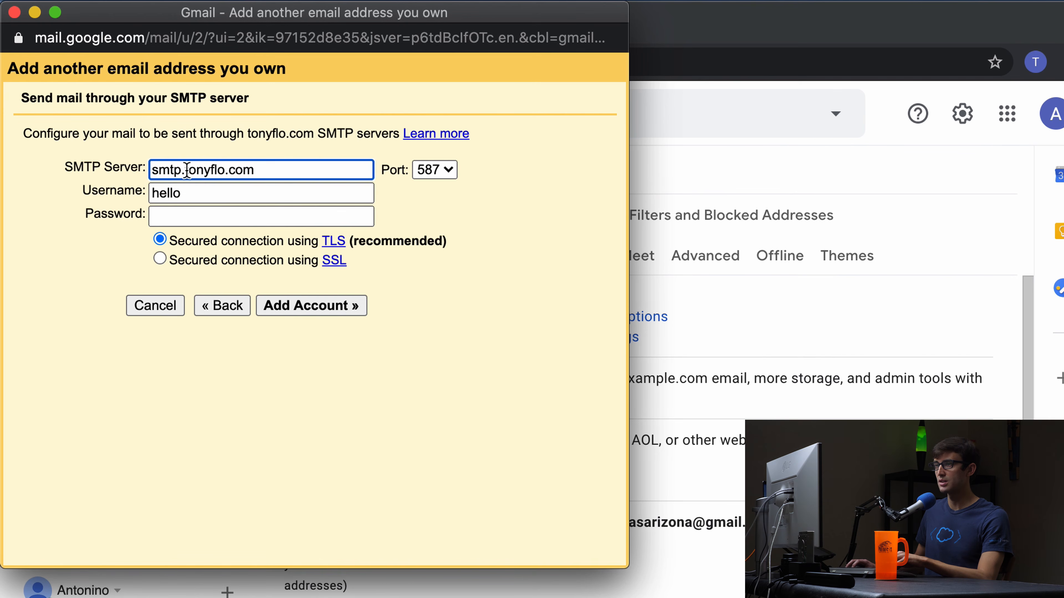
pyautogui.moveTo(184, 170); pyautogui.dragTo(613, 202)
pyautogui.write('gmai')
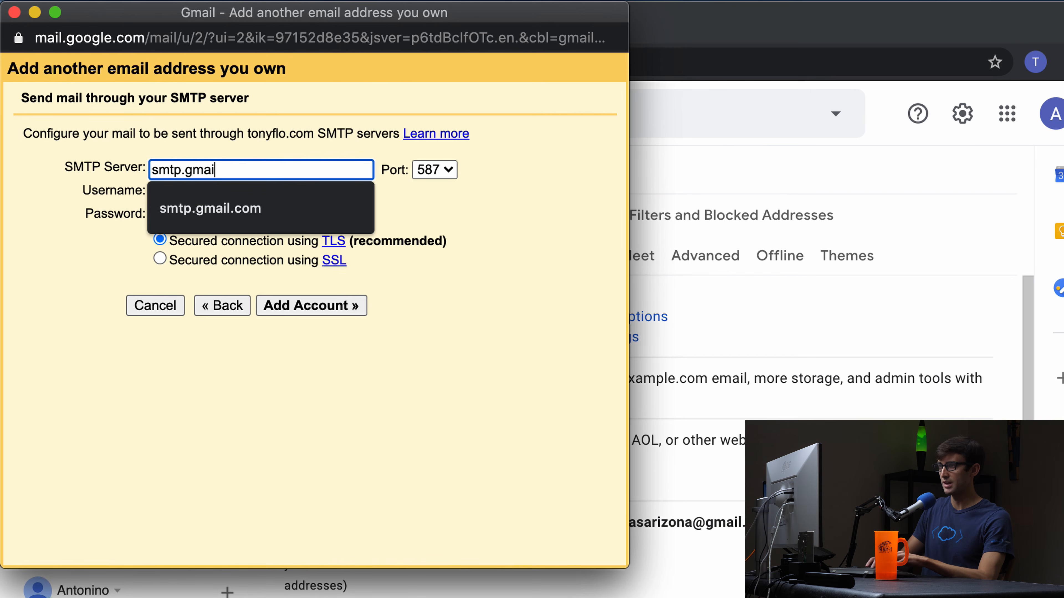
pyautogui.write('l.com')
pyautogui.press('Tab')
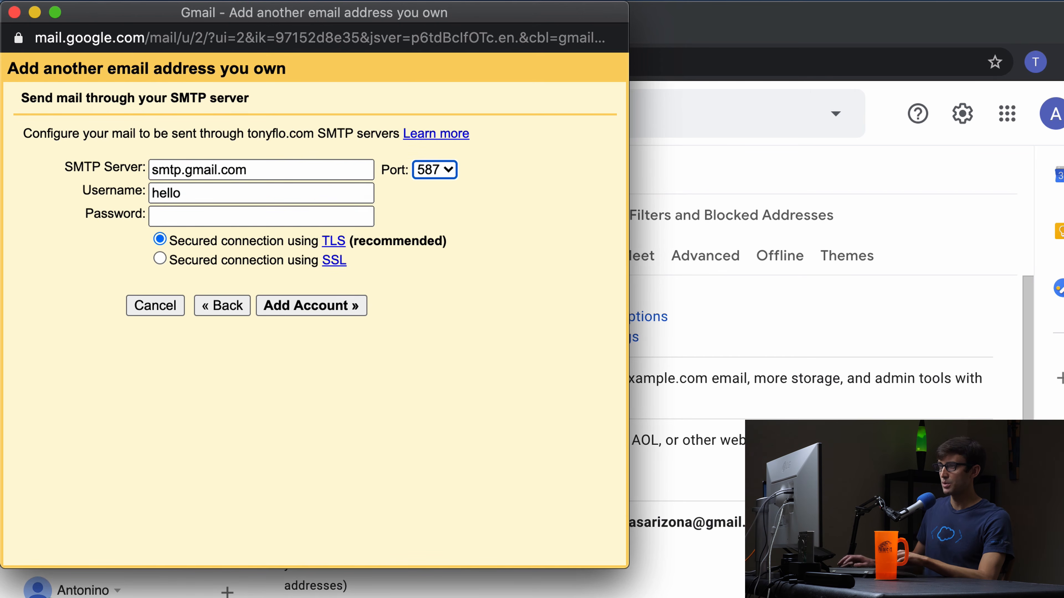
pyautogui.doubleClick(288, 193)
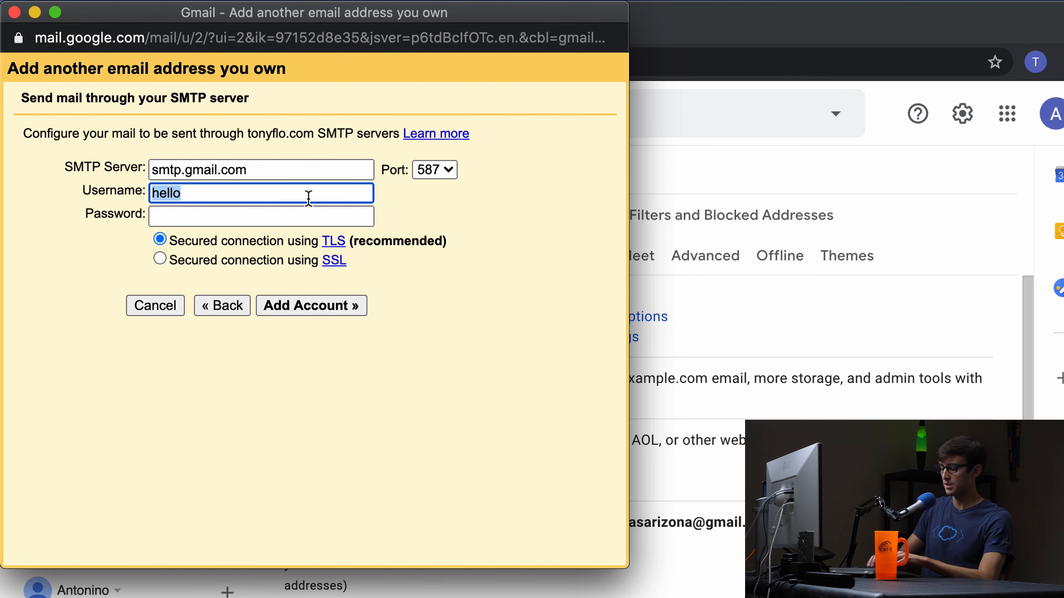
pyautogui.write('t')
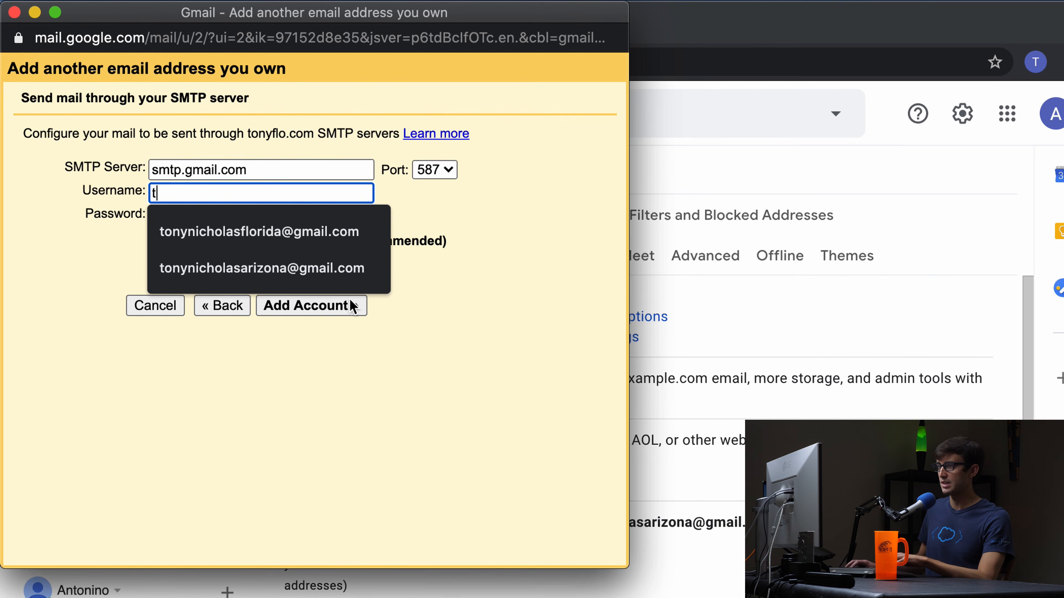
pyautogui.click(331, 269)
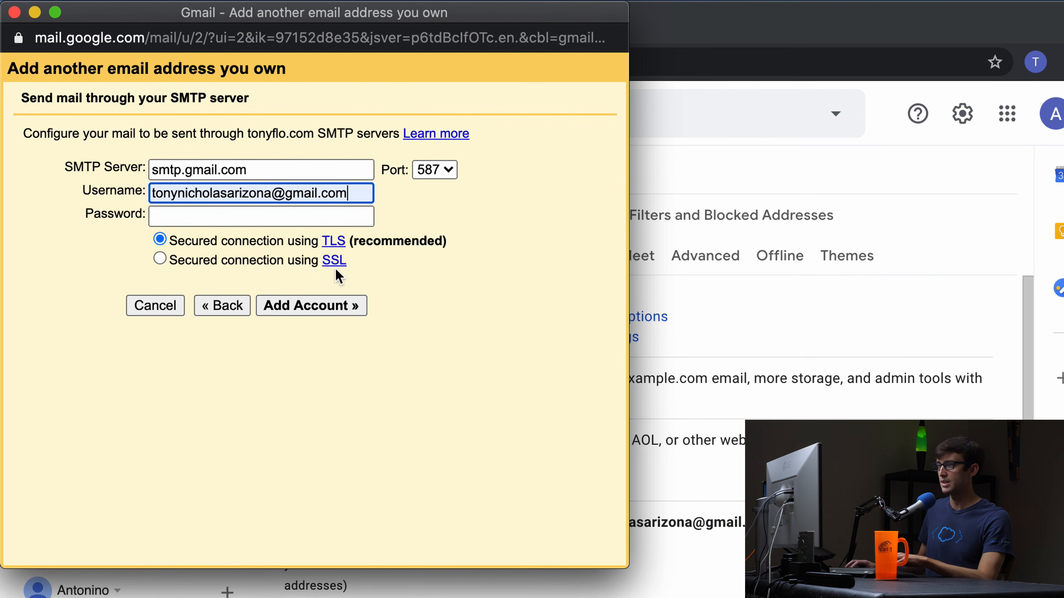
pyautogui.click(317, 215)
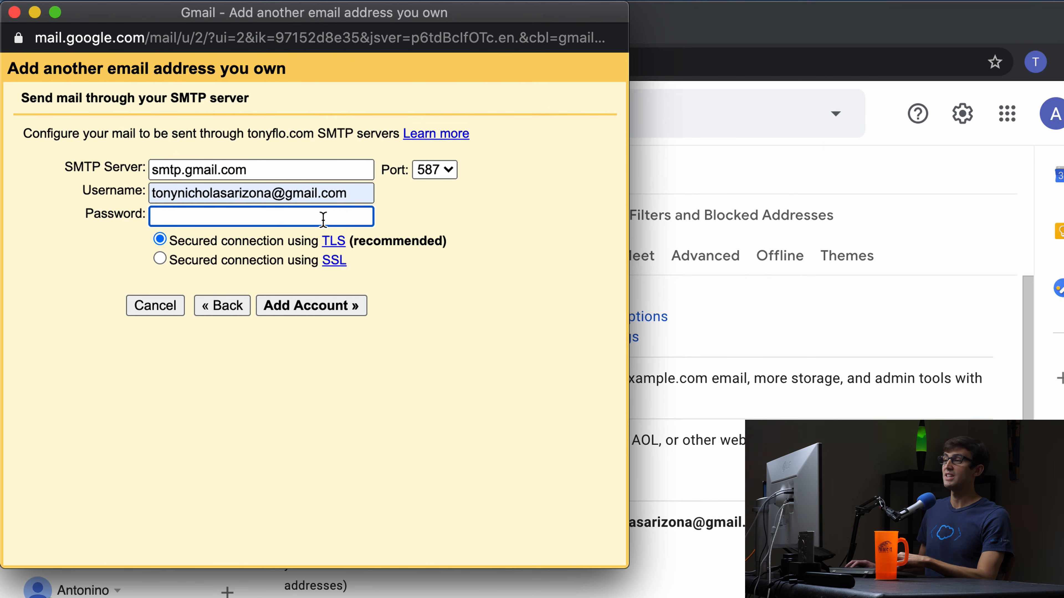
pyautogui.press('super+v')
pyautogui.click(317, 305)
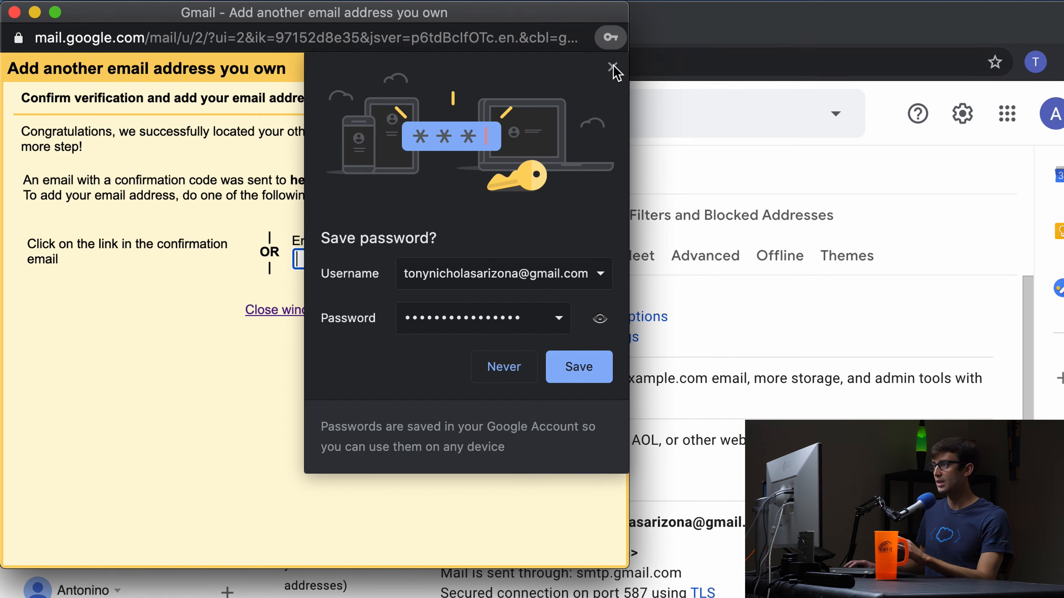
# Paste the code from the Gmail Confirmation email into the verification popup and verify it.
pyautogui.click(612, 67)
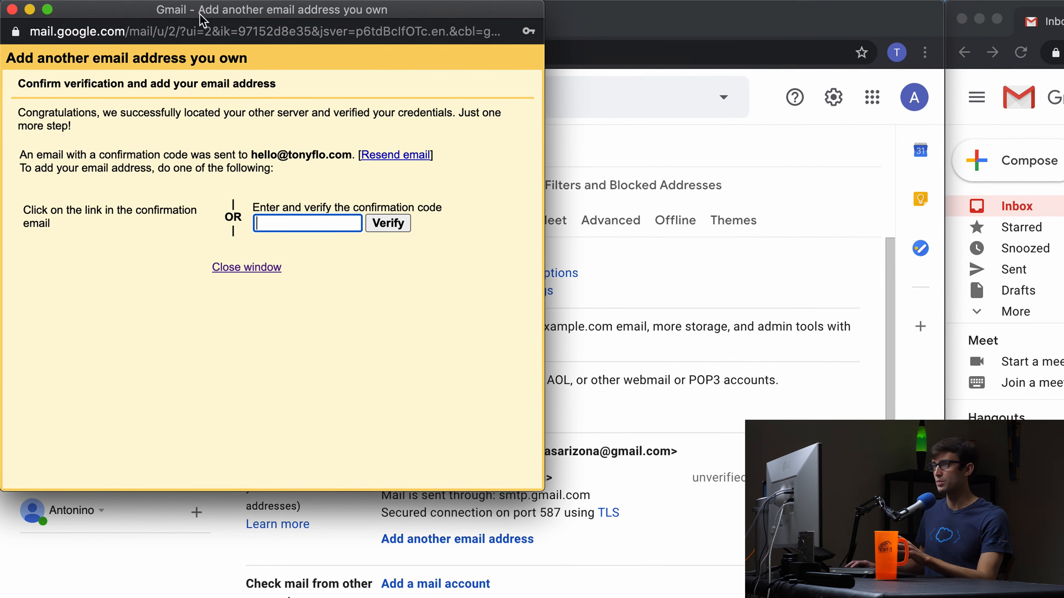
pyautogui.moveTo(205, 6); pyautogui.dragTo(918, 6)
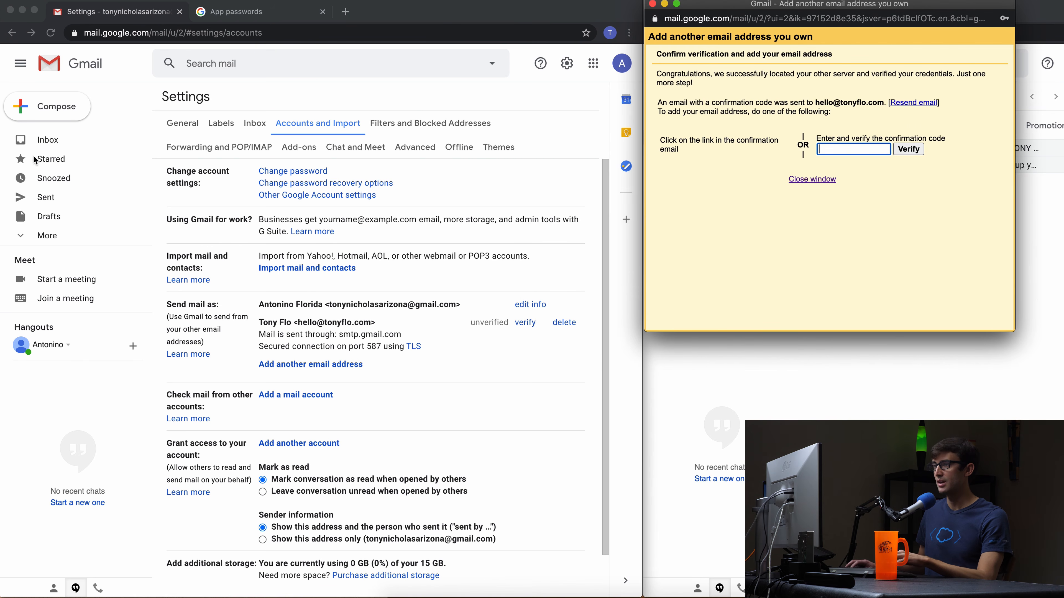
pyautogui.click(55, 141)
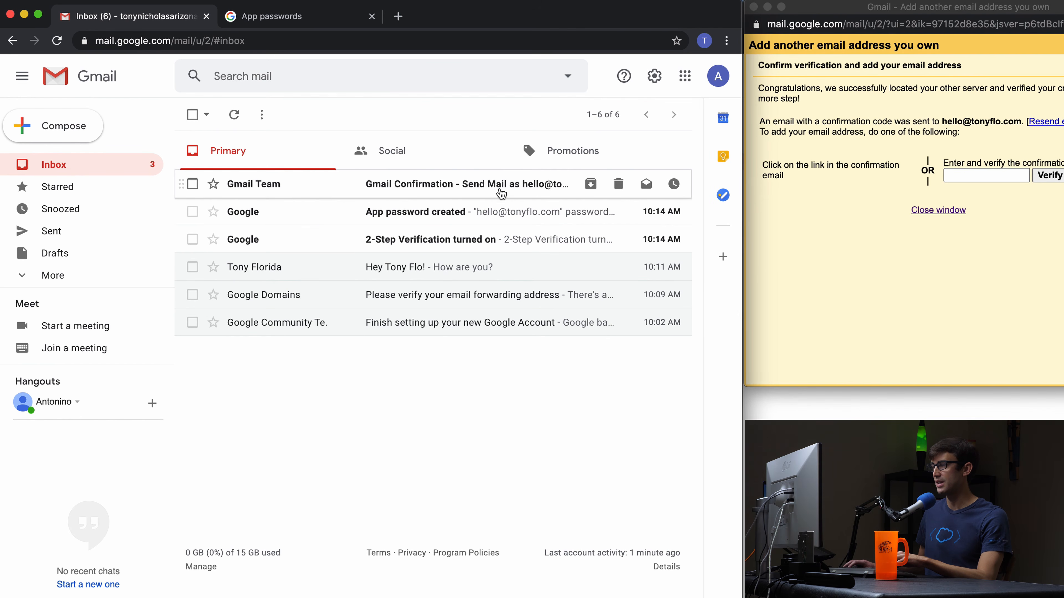
pyautogui.click(421, 189)
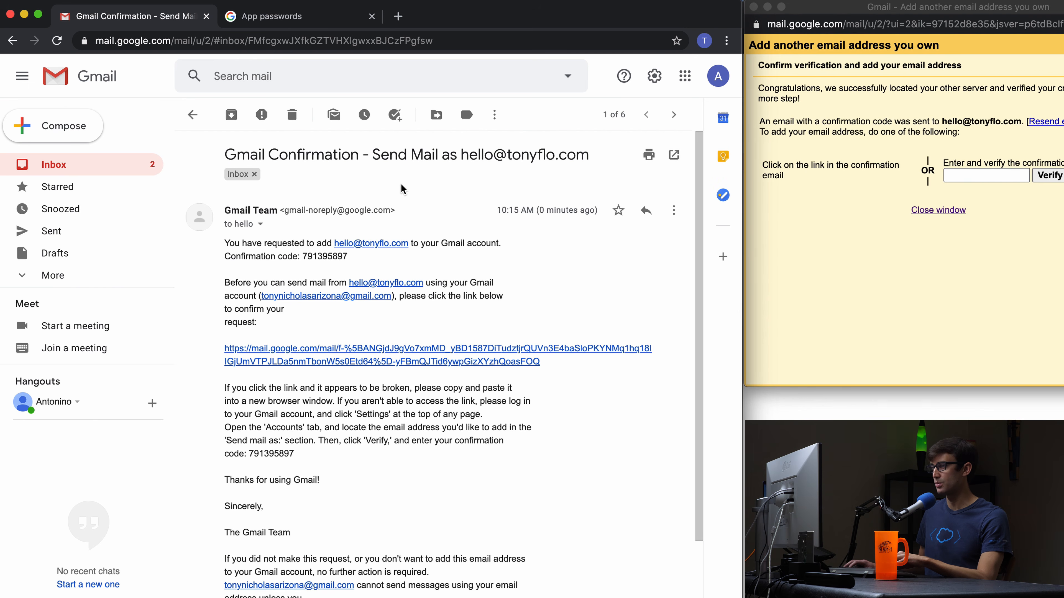
pyautogui.doubleClick(328, 255)
pyautogui.hotkey('ctrl', 'c')
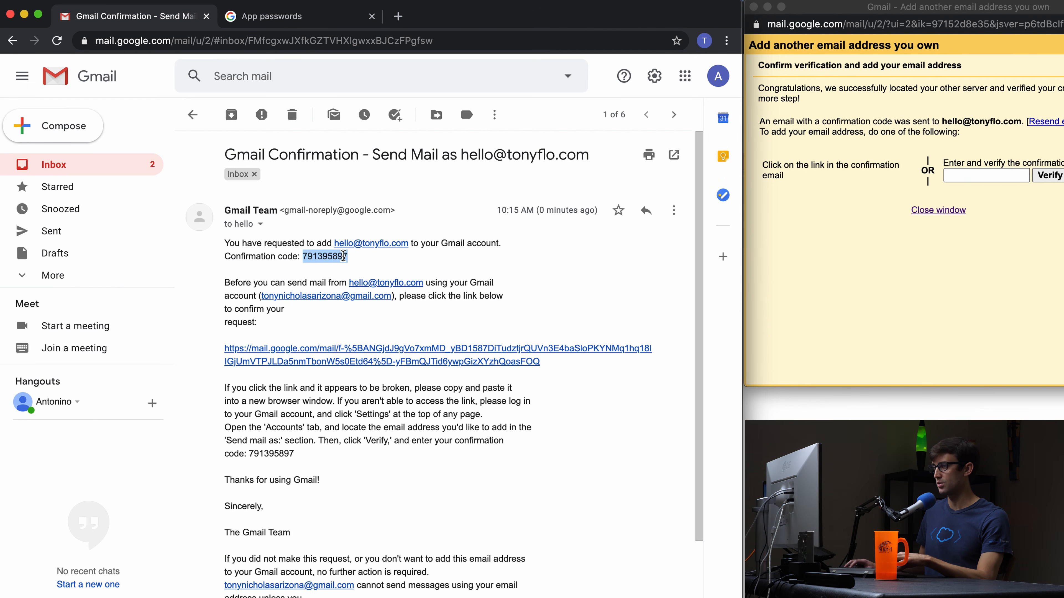
pyautogui.click(982, 176)
pyautogui.hotkey('ctrl', 'v')
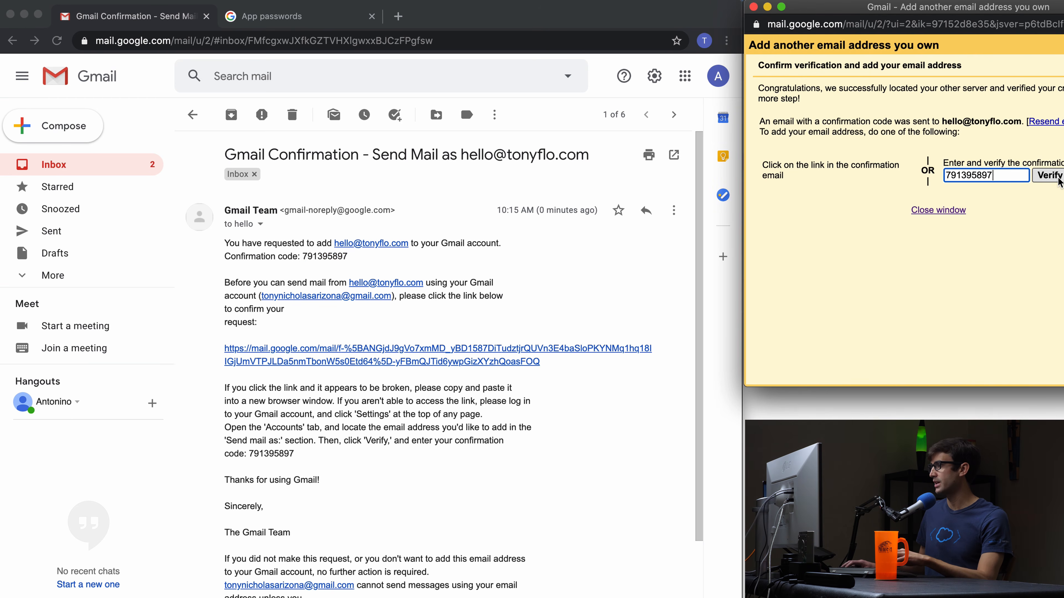
pyautogui.click(1049, 175)
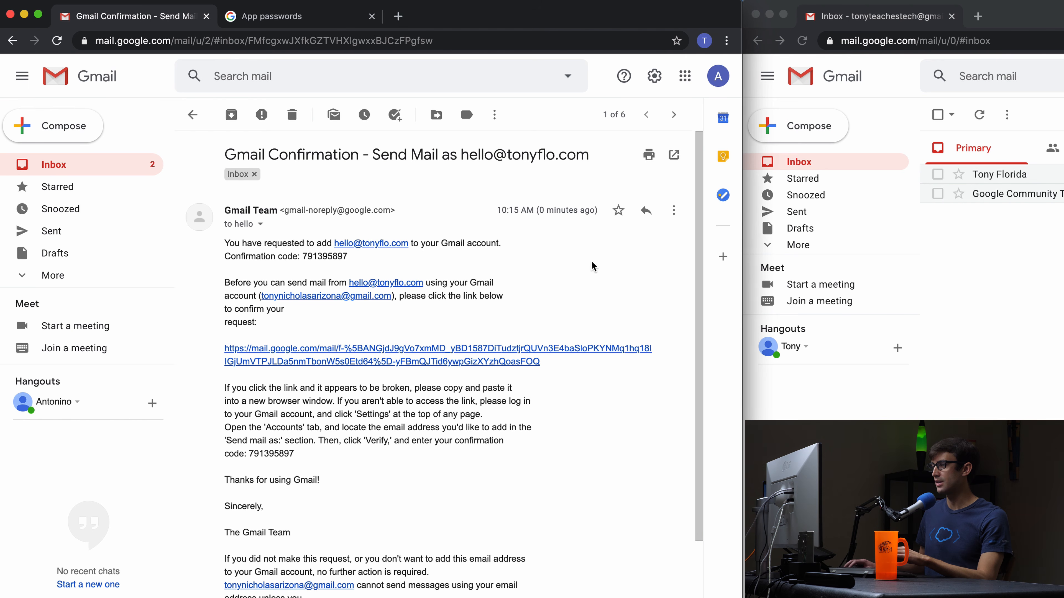
# Confirm the alias through the email link, close the extra tabs, and return to the inbox.
pyautogui.click(319, 363)
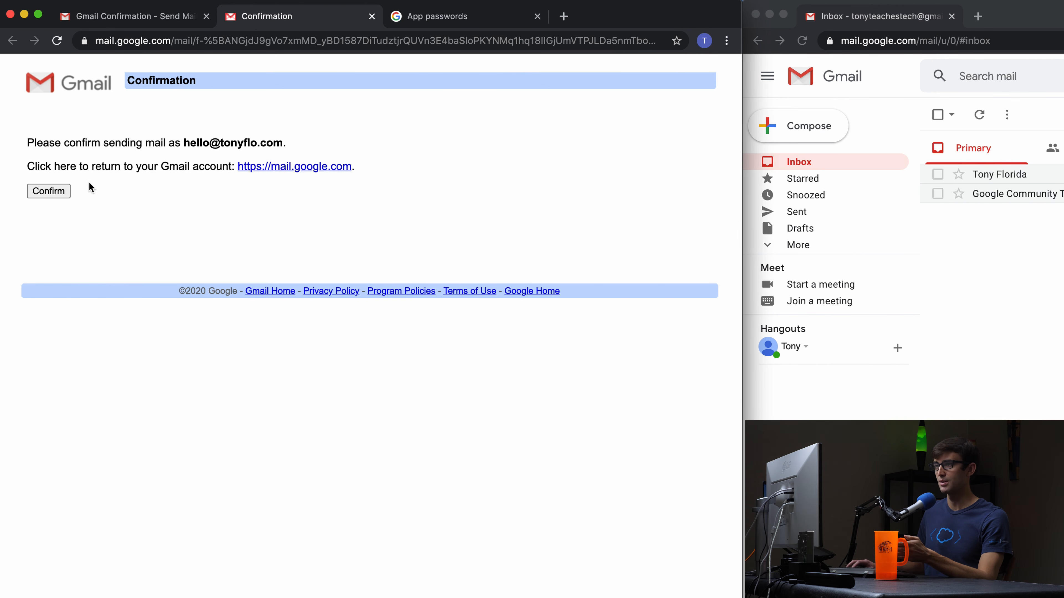
pyautogui.click(57, 192)
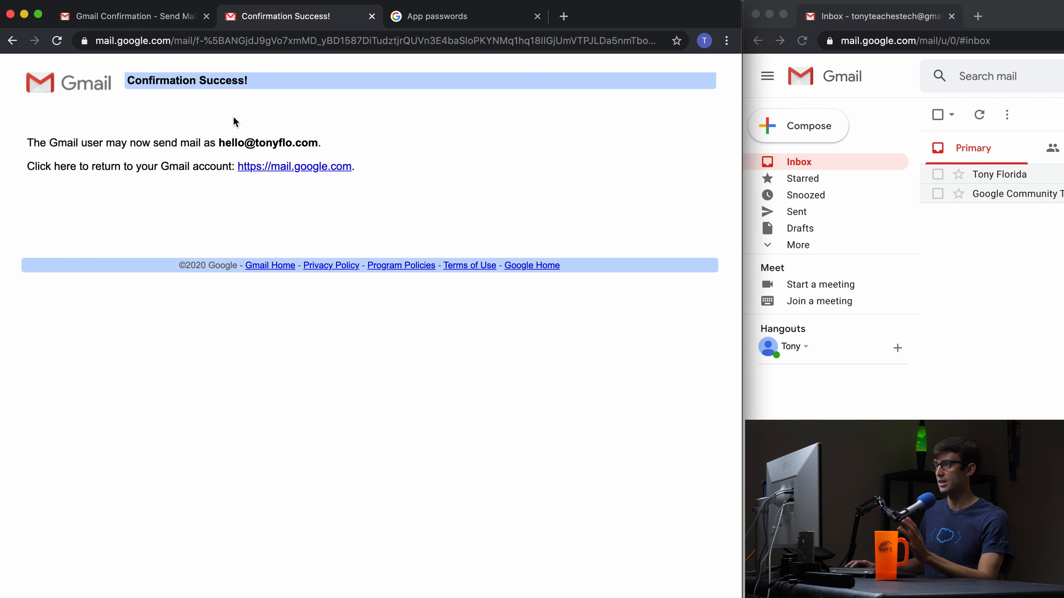
pyautogui.click(372, 16)
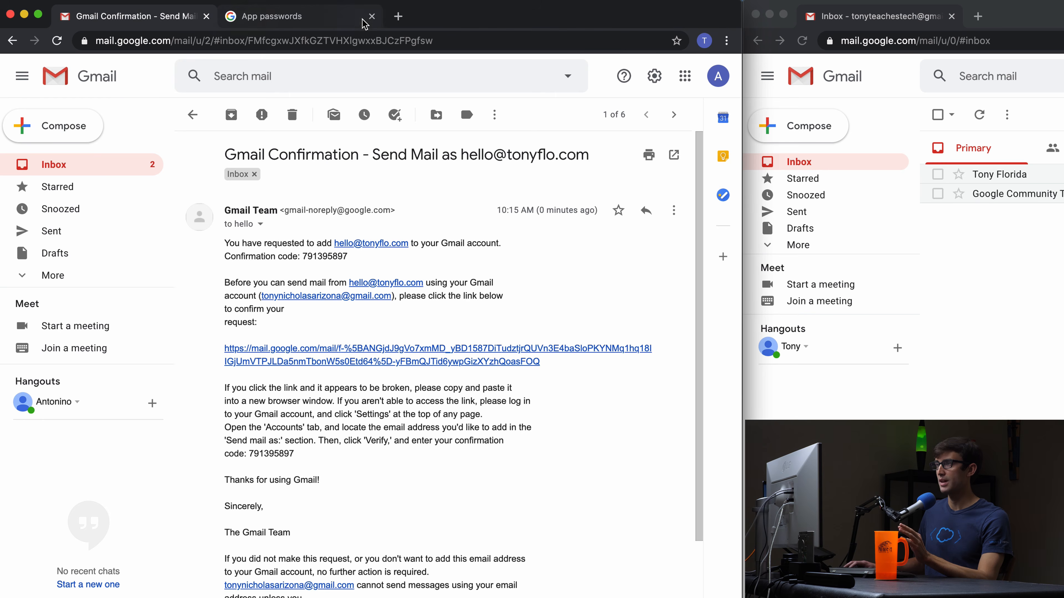
pyautogui.click(376, 21)
pyautogui.click(372, 17)
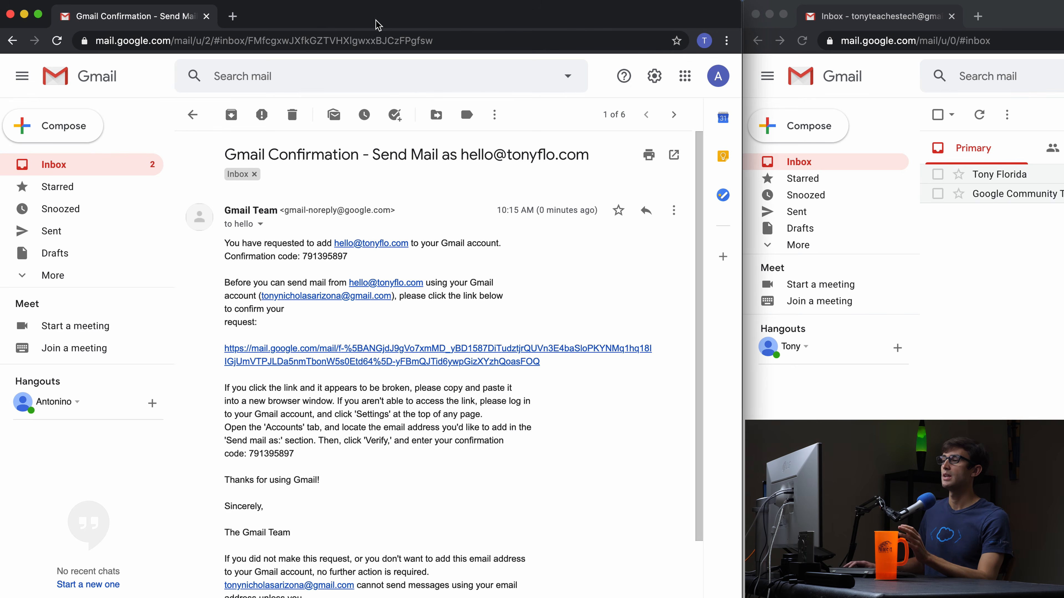
pyautogui.click(197, 116)
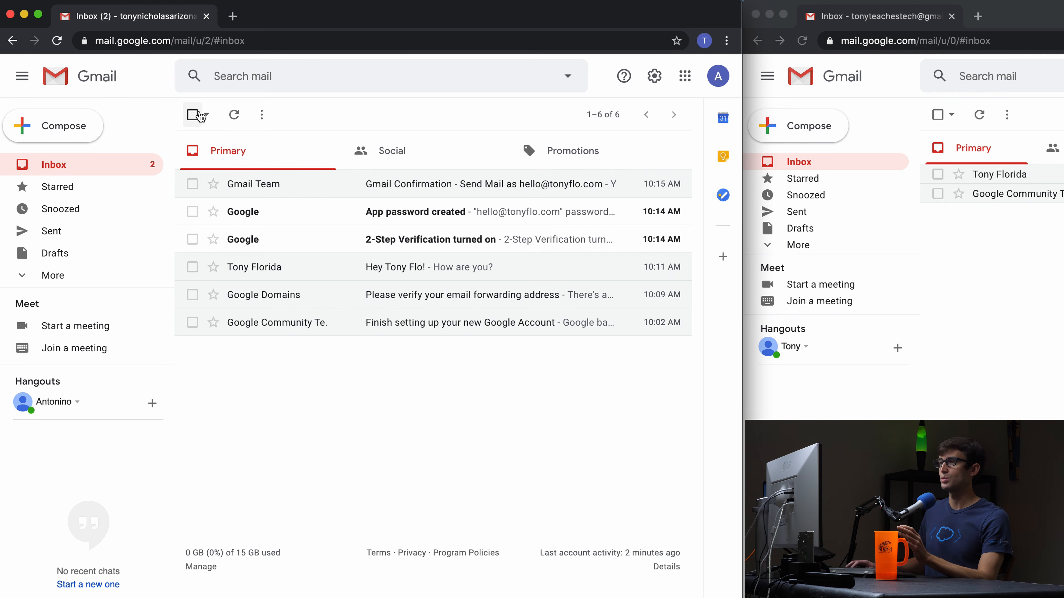
# Start a new message sent from the custom-domain hello alias.
pyautogui.click(83, 134)
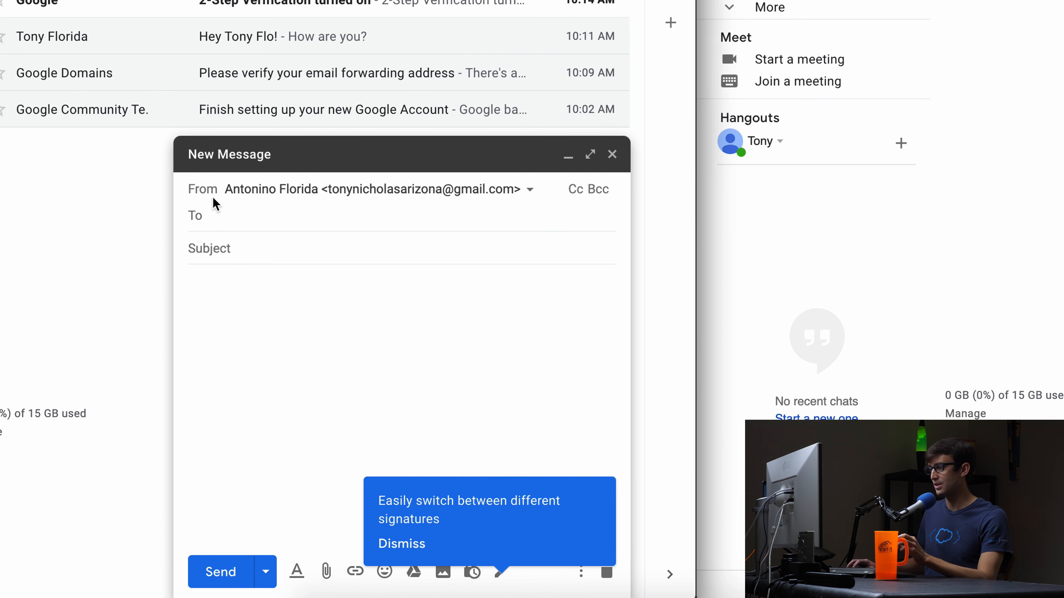
pyautogui.click(531, 191)
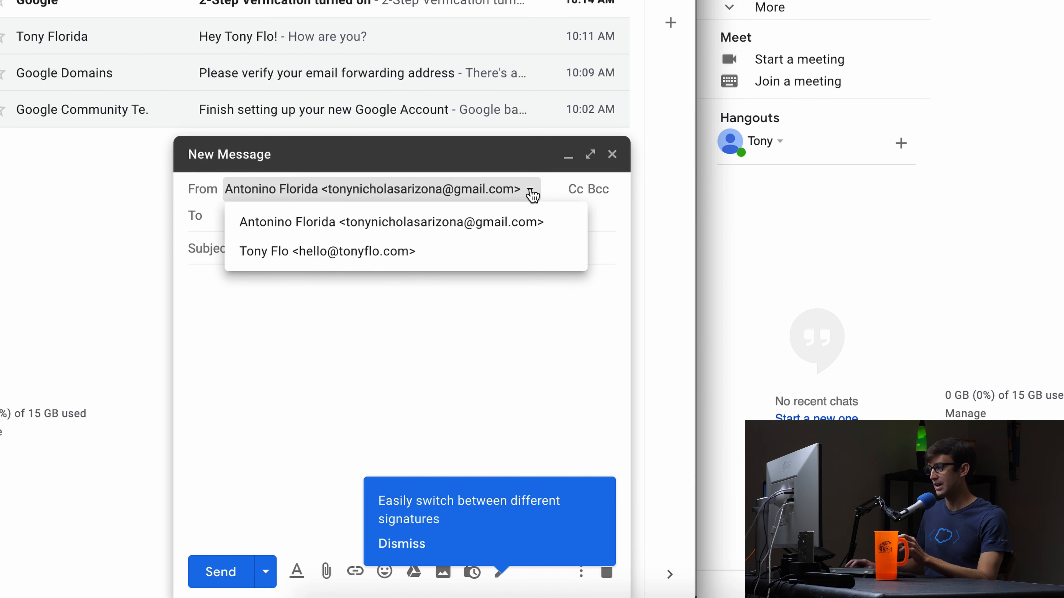
pyautogui.click(386, 256)
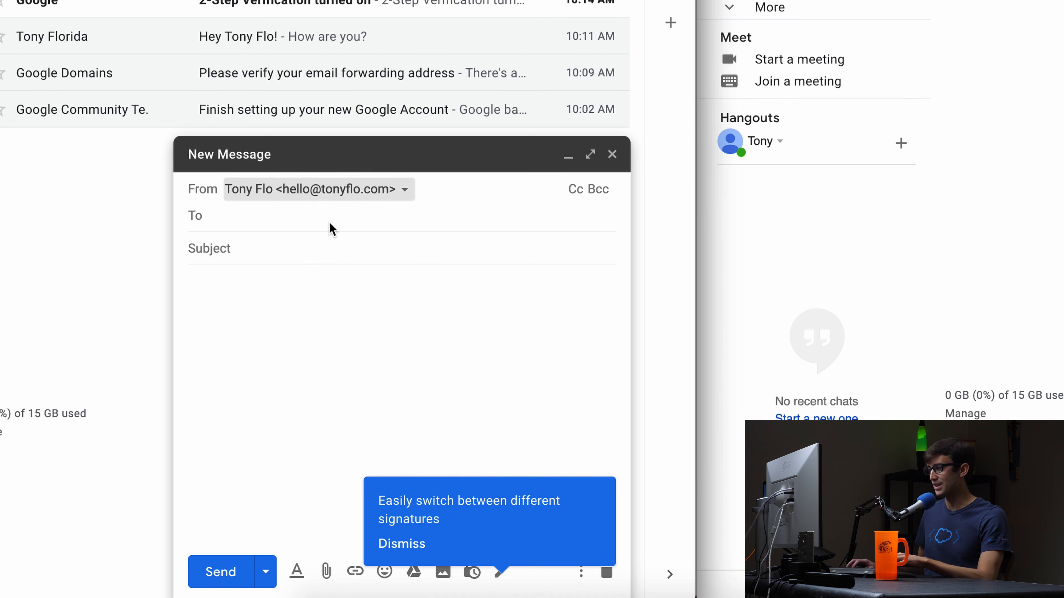
# Address it to the second Gmail account, with subject 'Hey TTT!' and a body line naming the alias.
pyautogui.click(330, 217)
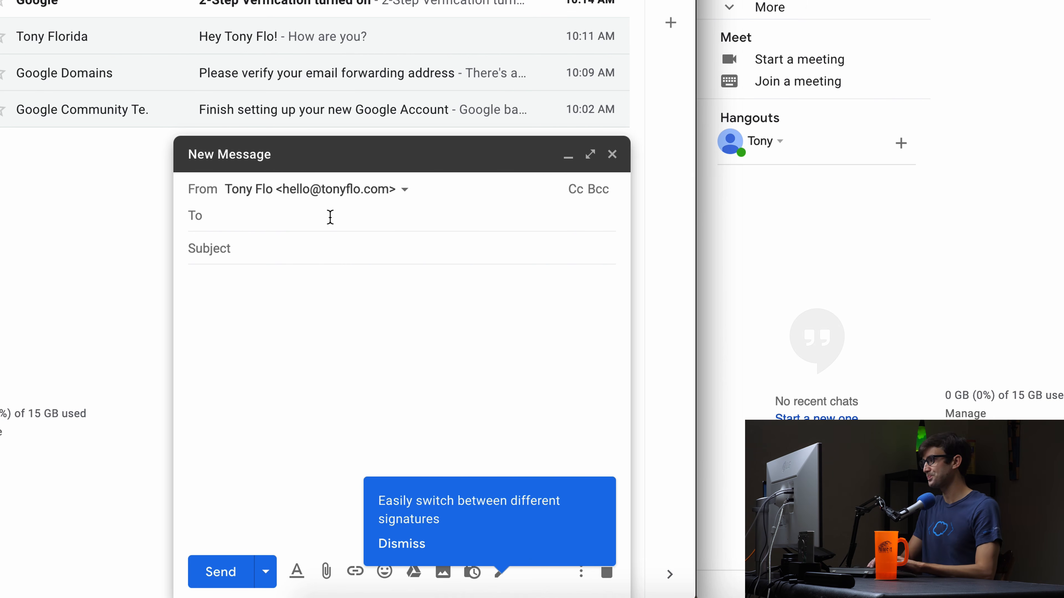
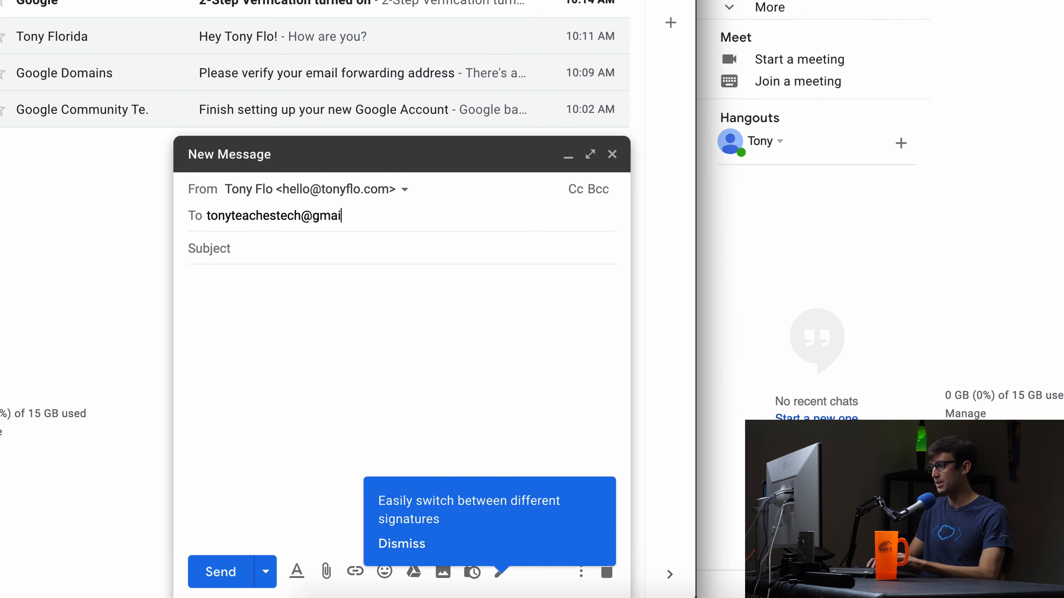
pyautogui.press('Return')
pyautogui.write('Hey TT')
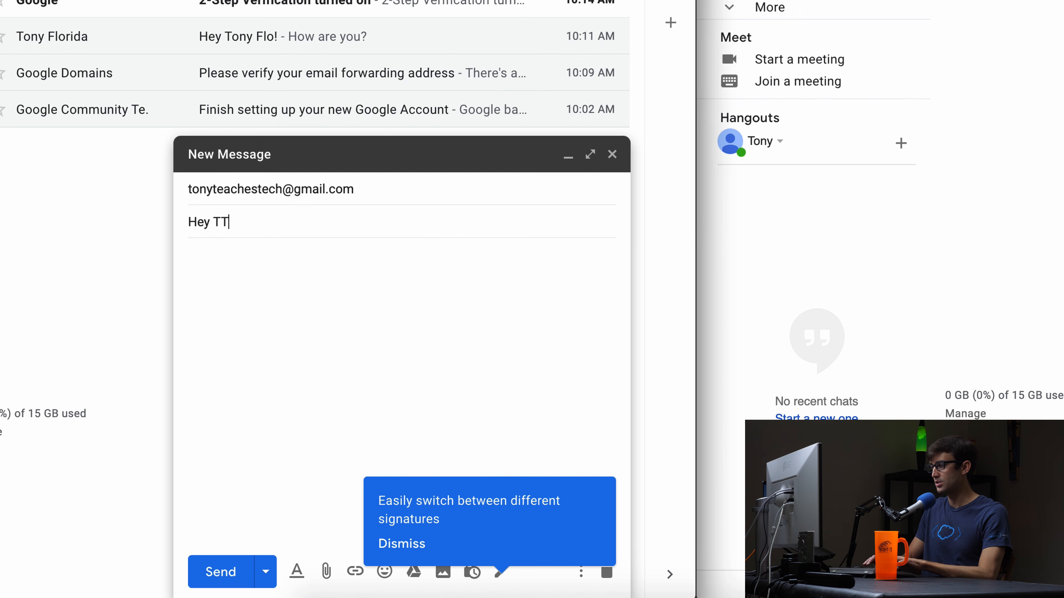
pyautogui.write('T!')
pyautogui.press('Tab')
pyautogui.write('This')
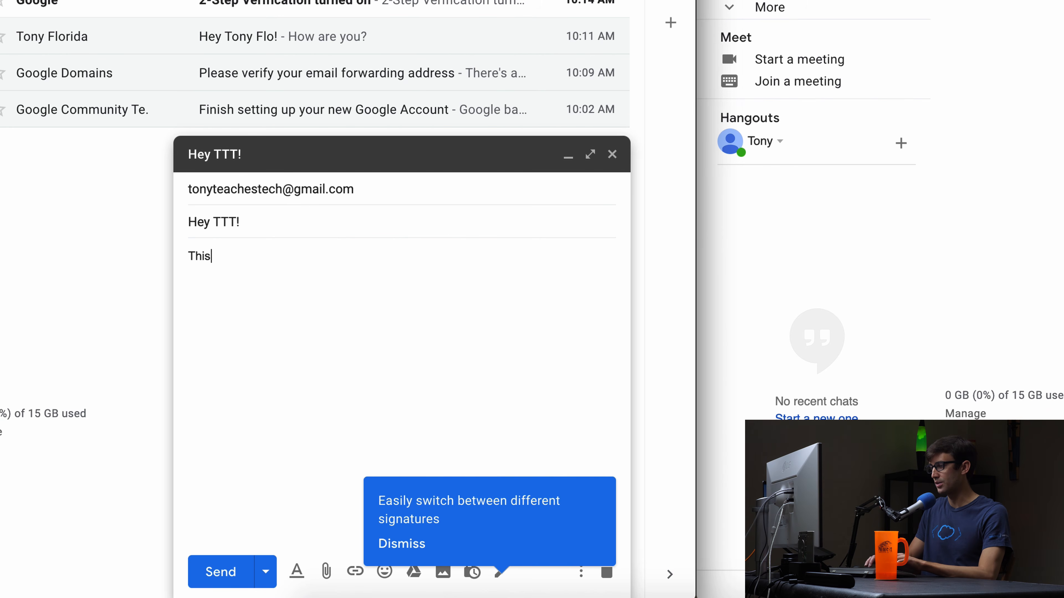
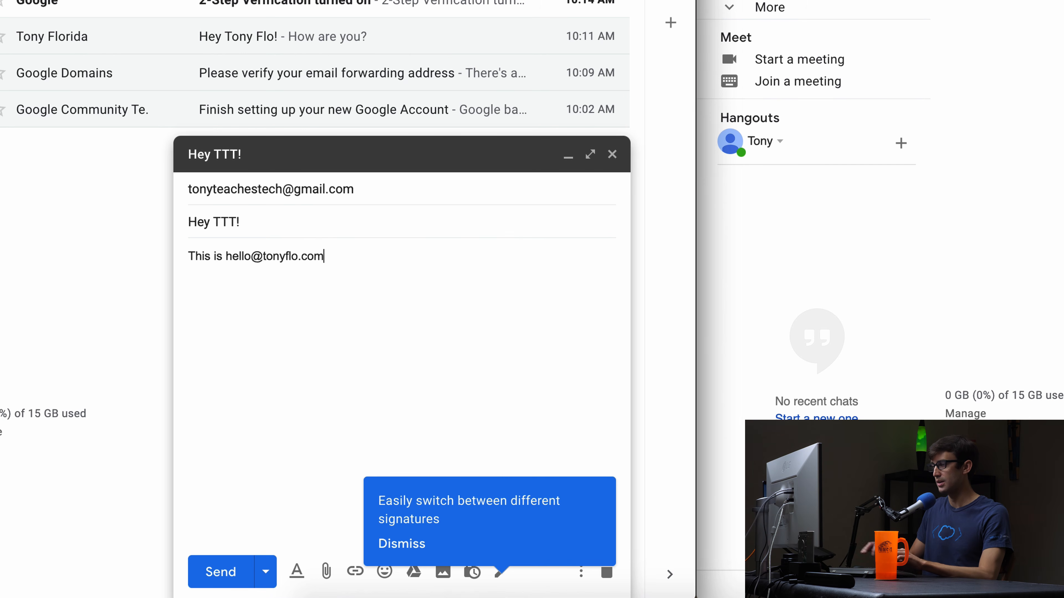
pyautogui.click(387, 189)
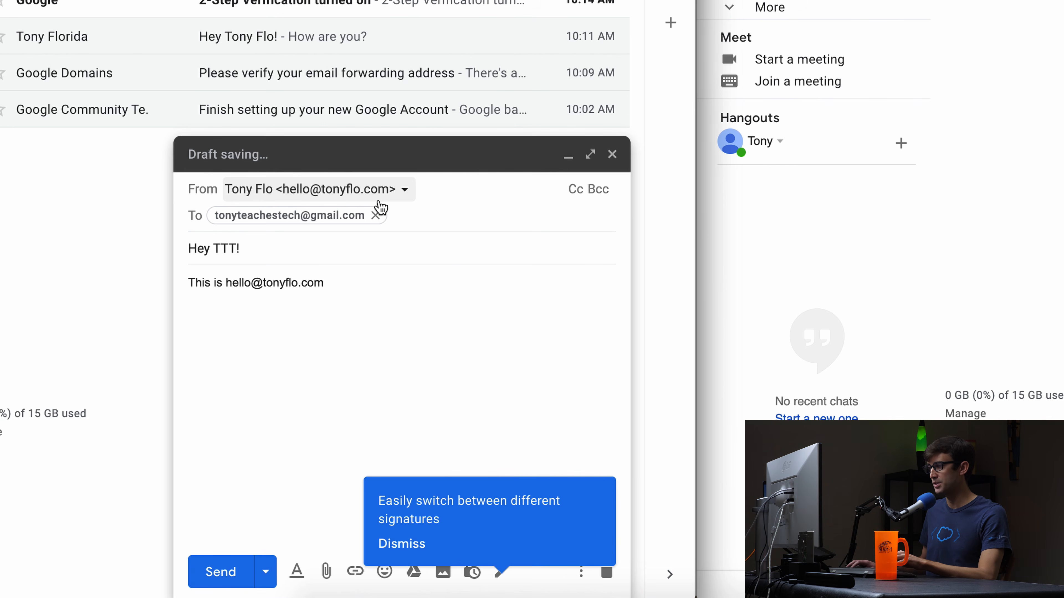
pyautogui.click(288, 375)
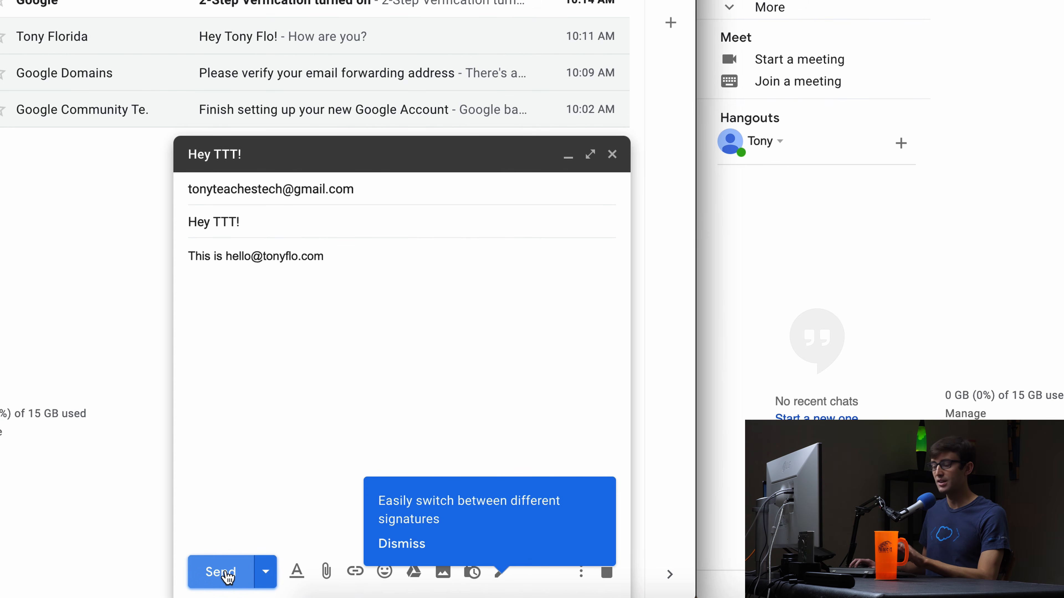
# Dismiss the signatures tip and minimise the 'Hey TTT!' draft.
pyautogui.click(399, 544)
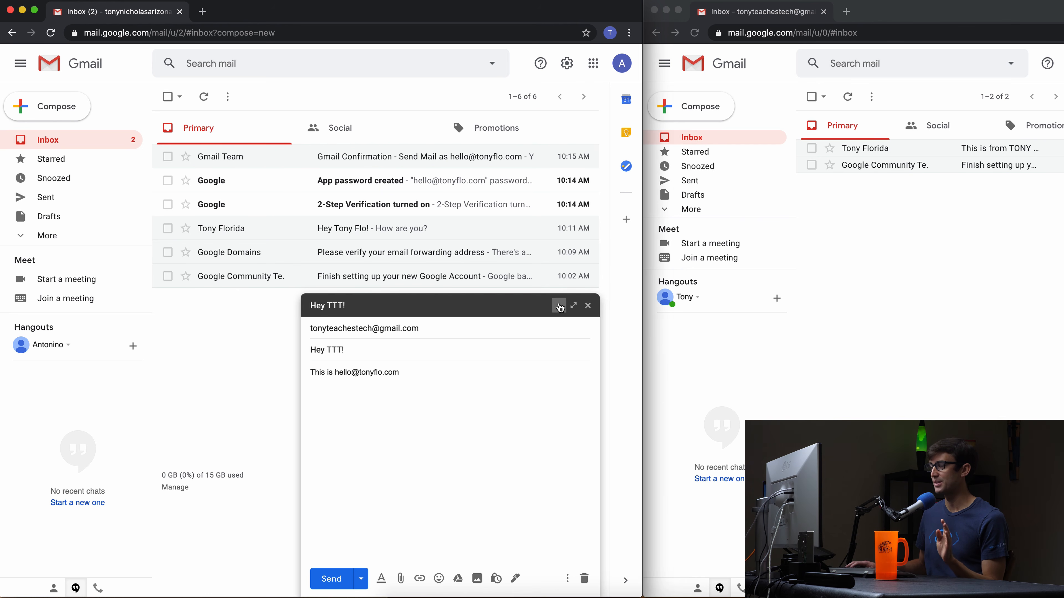
pyautogui.click(559, 308)
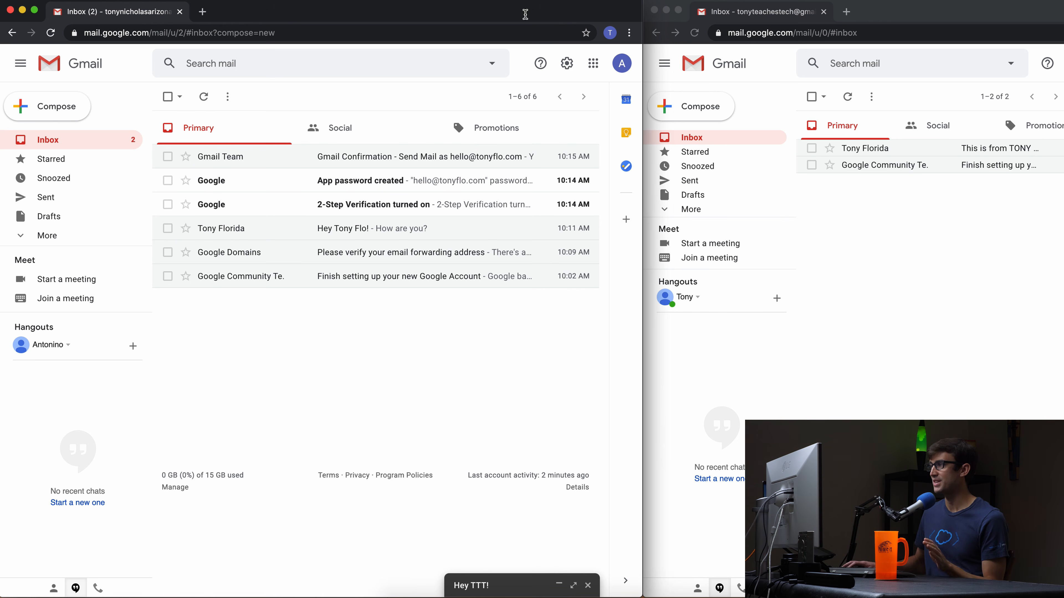
# In Accounts and Import, set replies to come from the address the message was sent to, then return to the inbox.
pyautogui.click(572, 64)
pyautogui.click(531, 125)
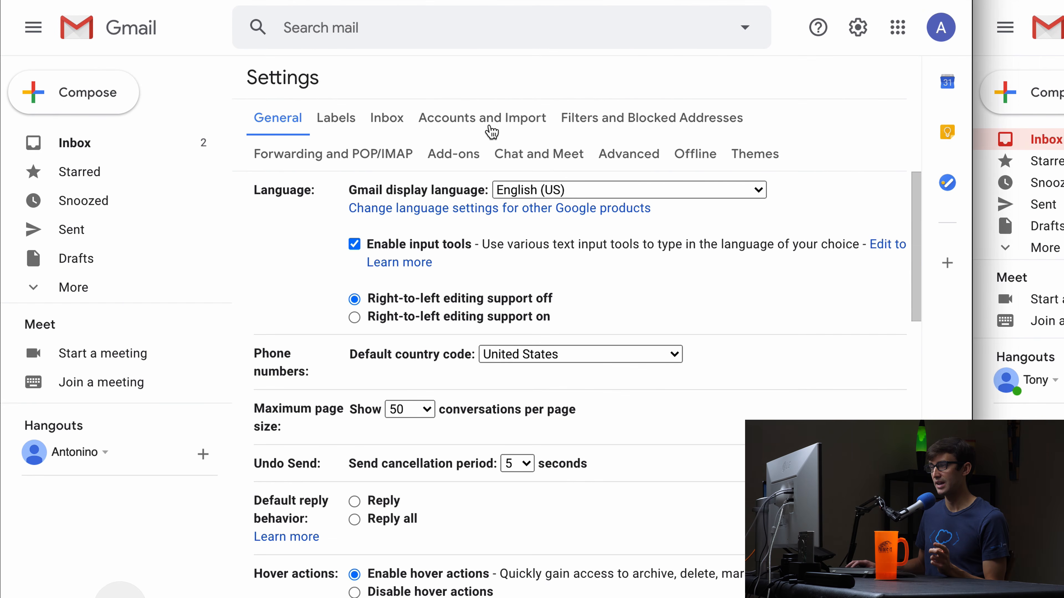
pyautogui.click(492, 126)
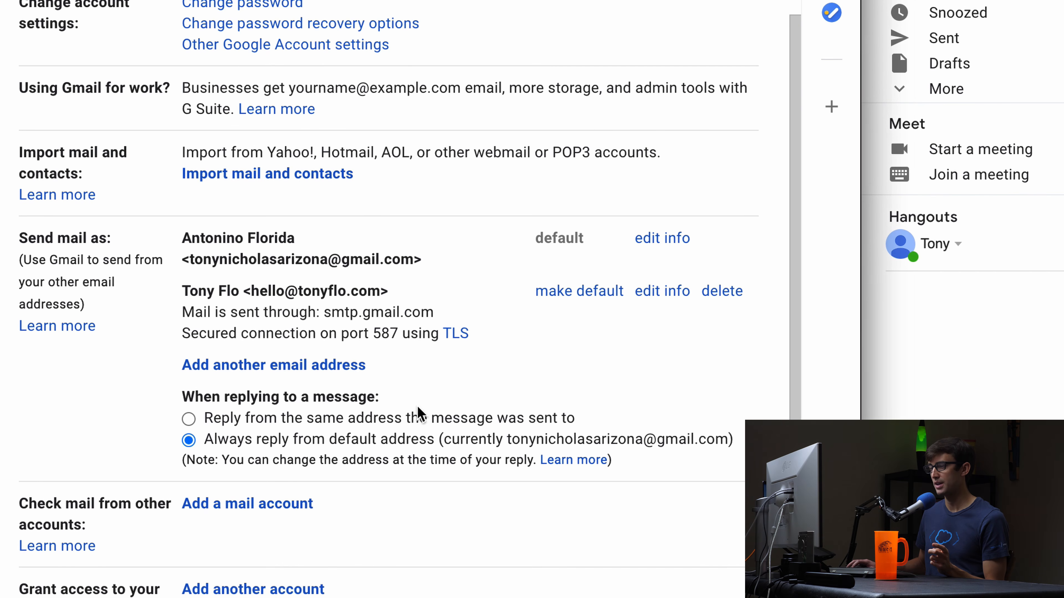
pyautogui.click(188, 420)
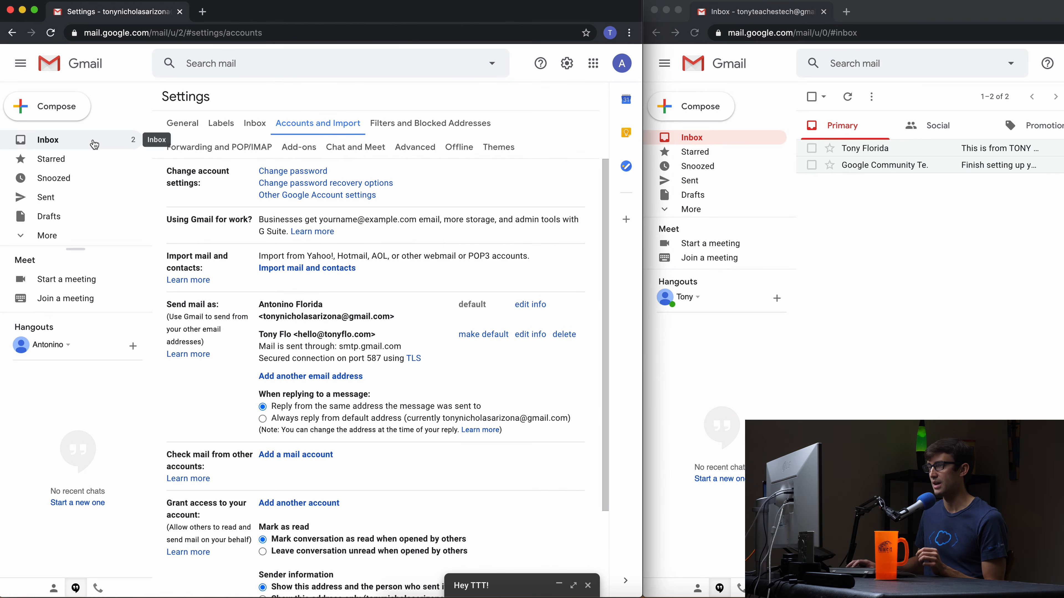
pyautogui.click(82, 140)
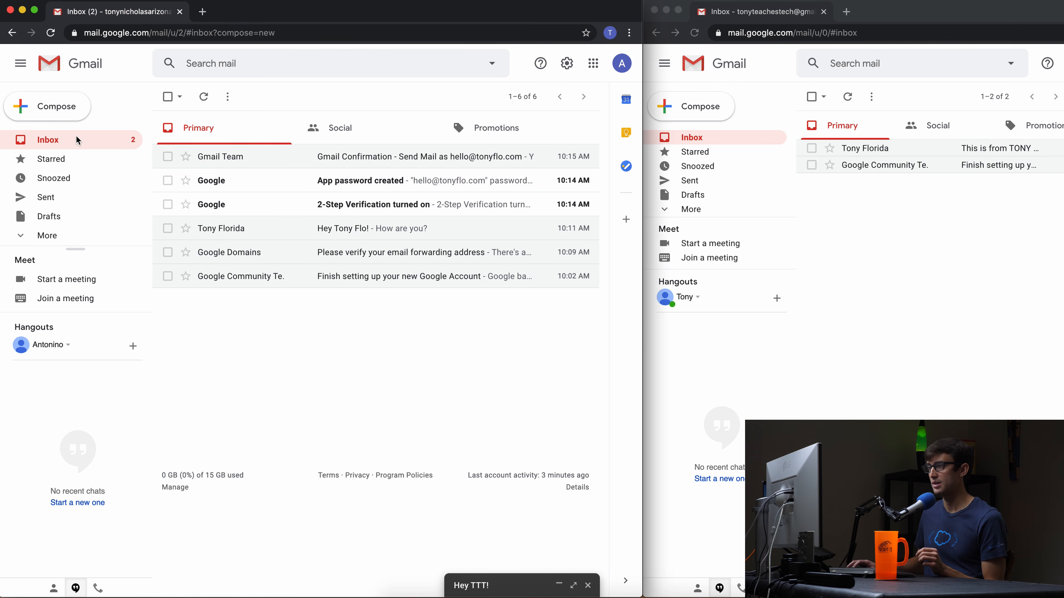
# Close the Hey TTT! draft, then send 'Test email #2' from the second account to the domain alias.
pyautogui.click(483, 582)
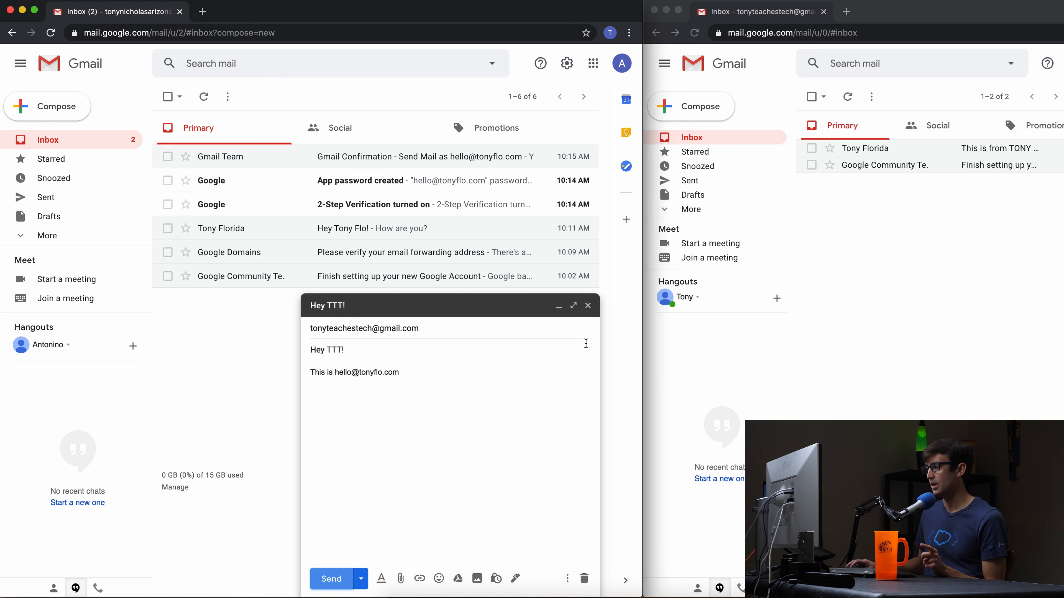
pyautogui.click(587, 308)
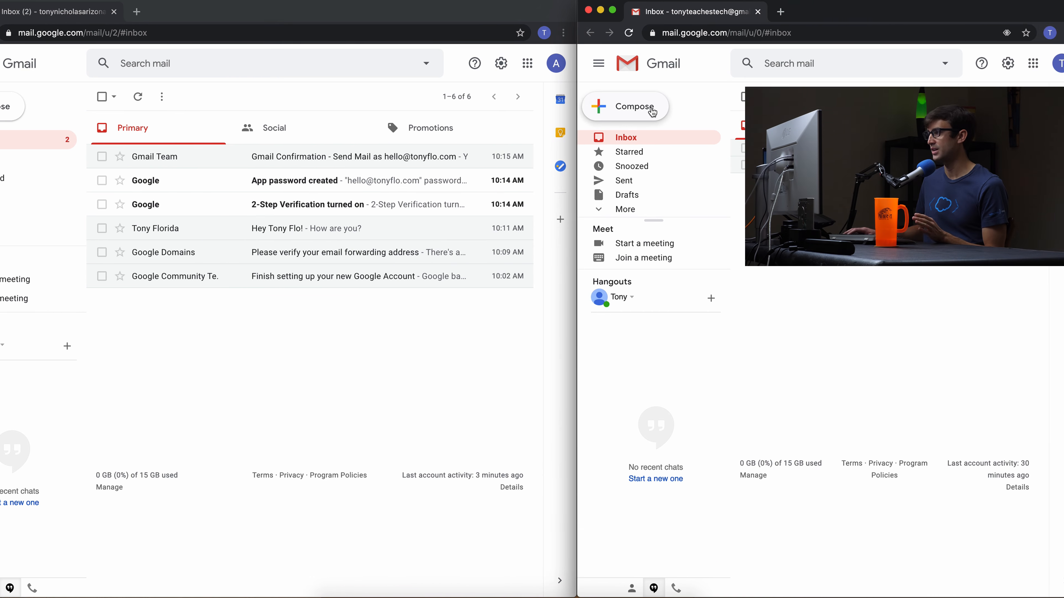
pyautogui.click(634, 110)
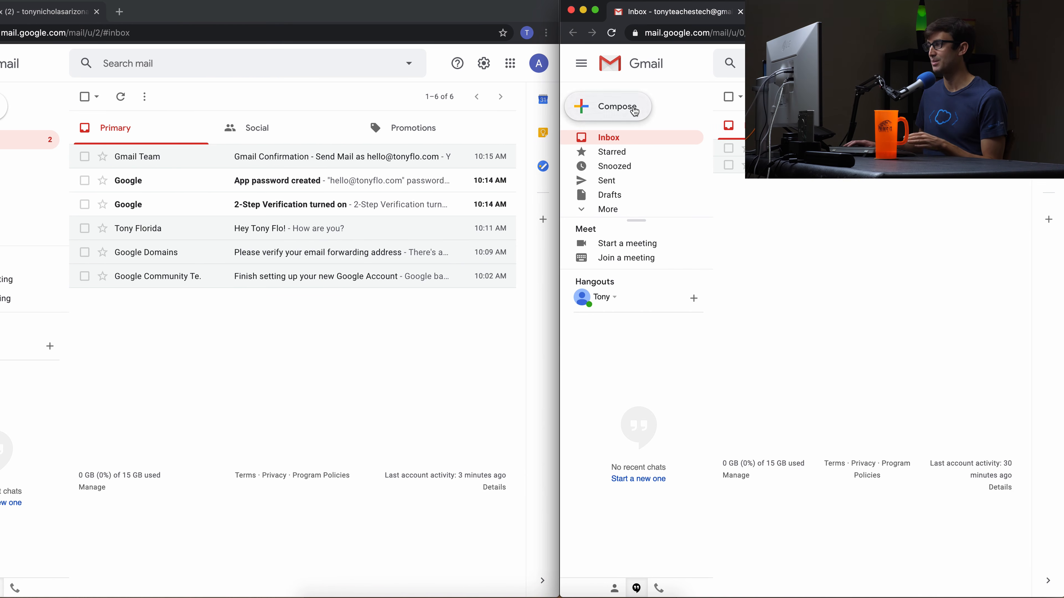
pyautogui.write('he')
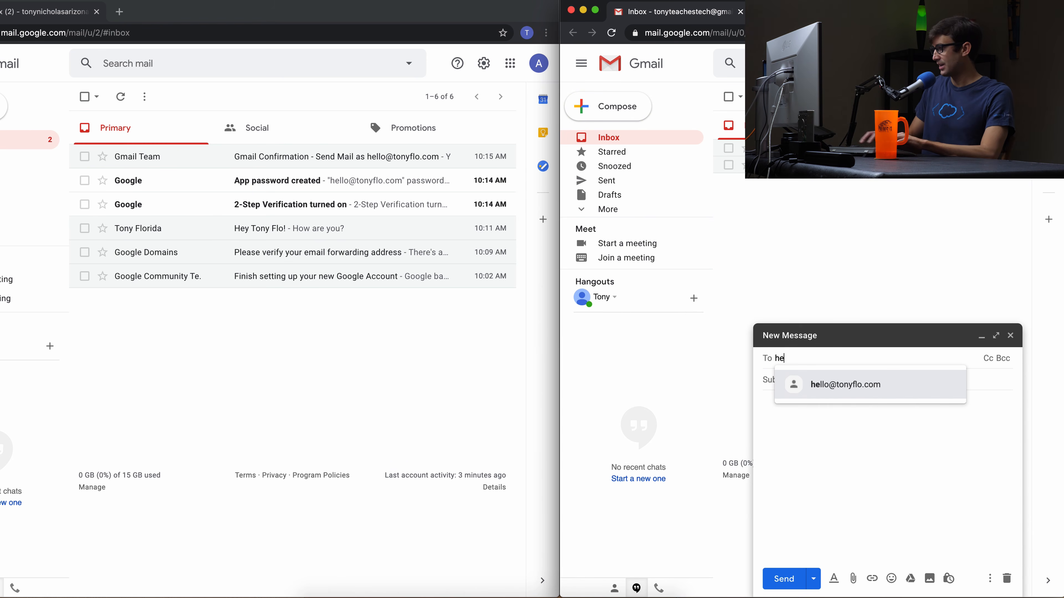
pyautogui.click(866, 398)
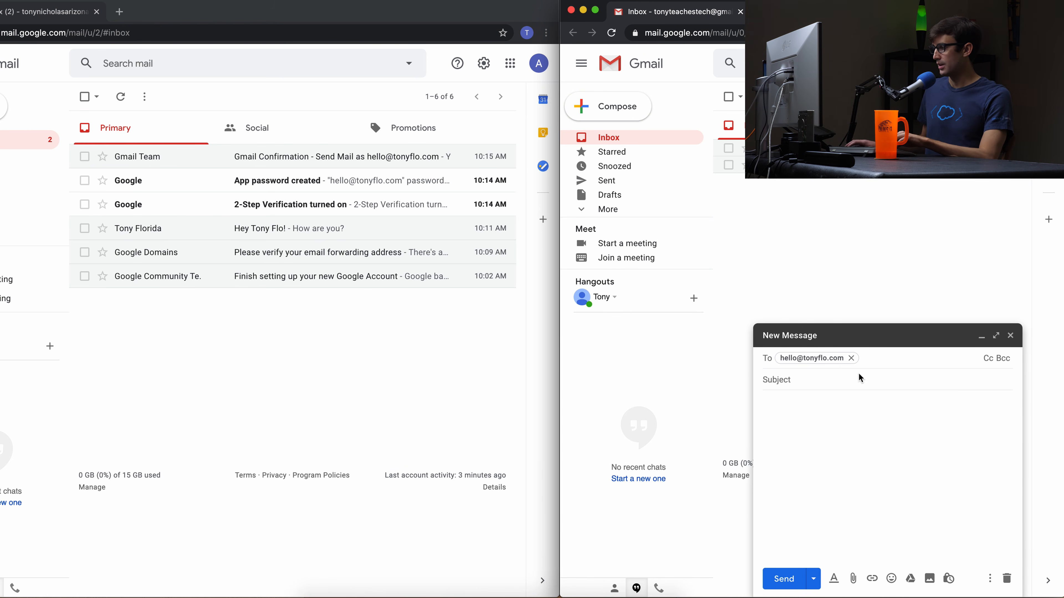
pyautogui.click(859, 377)
pyautogui.write('Test e')
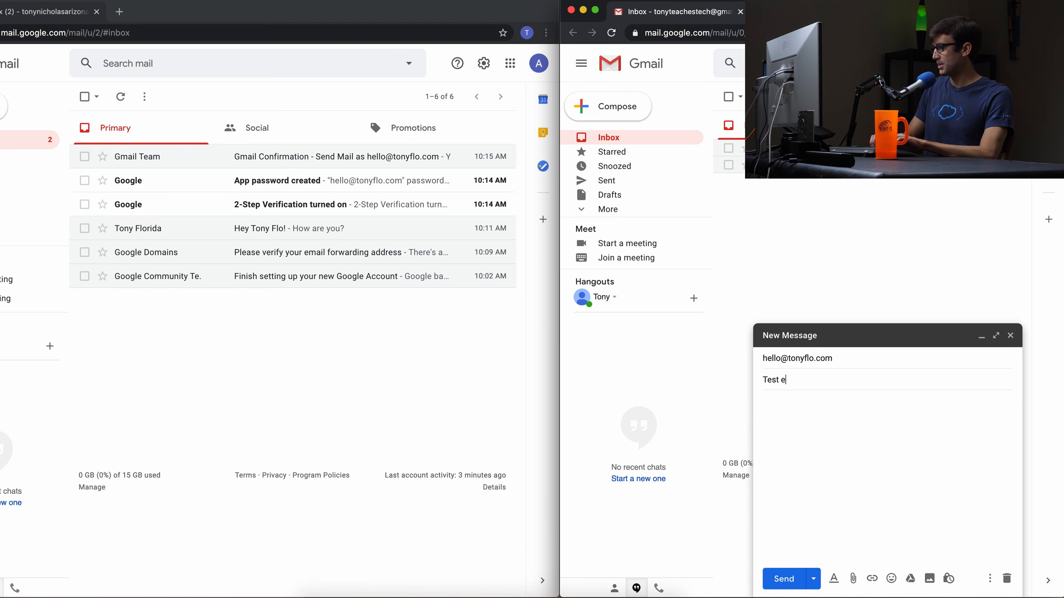
pyautogui.write('mail #2')
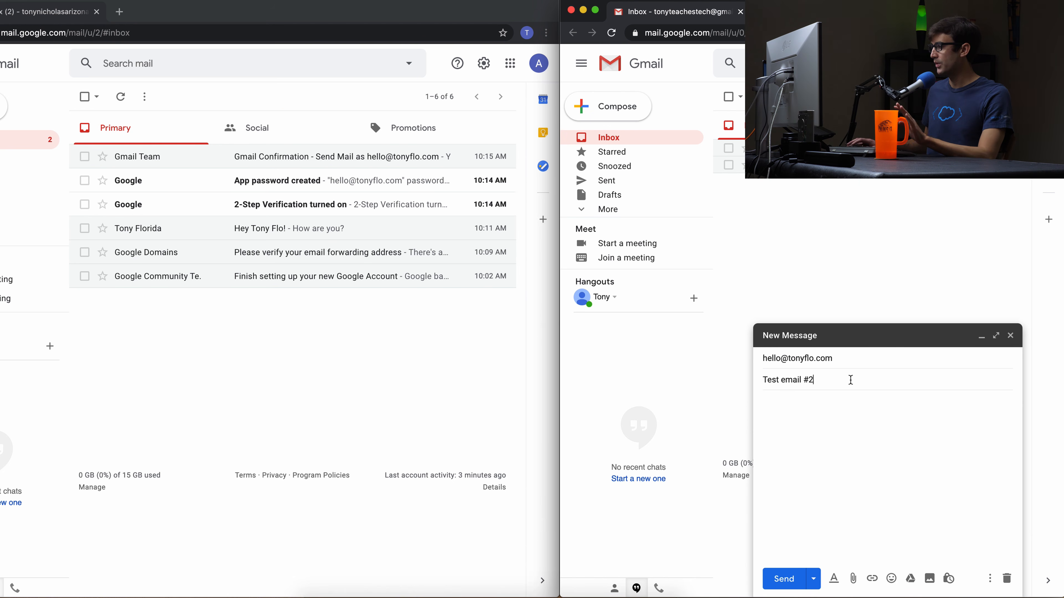
pyautogui.click(782, 579)
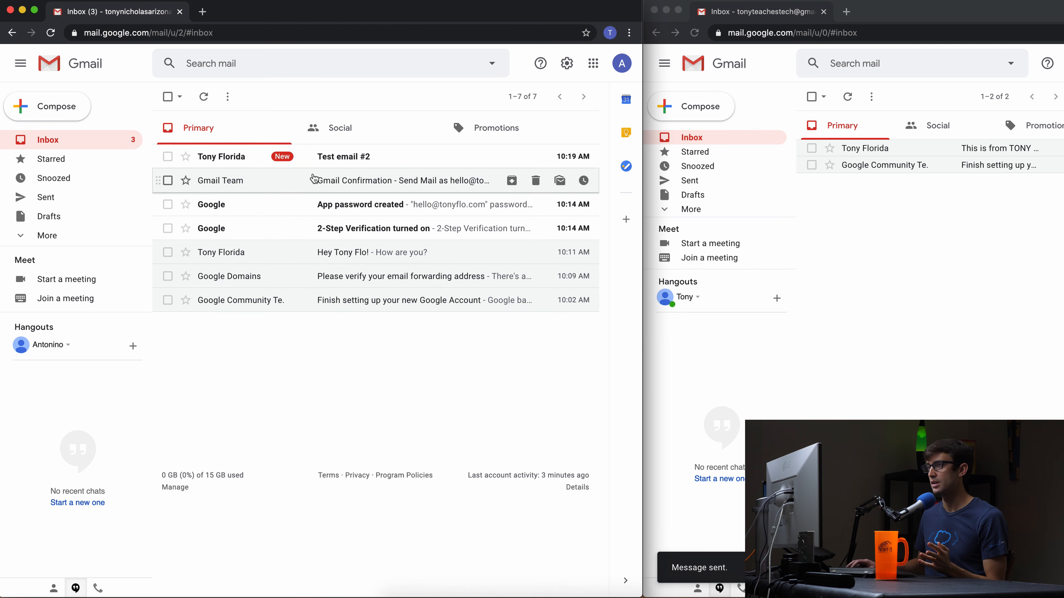
# Open Test email #2 and send a 'Hey how are you?' reply with the domain alias as sender.
pyautogui.click(364, 158)
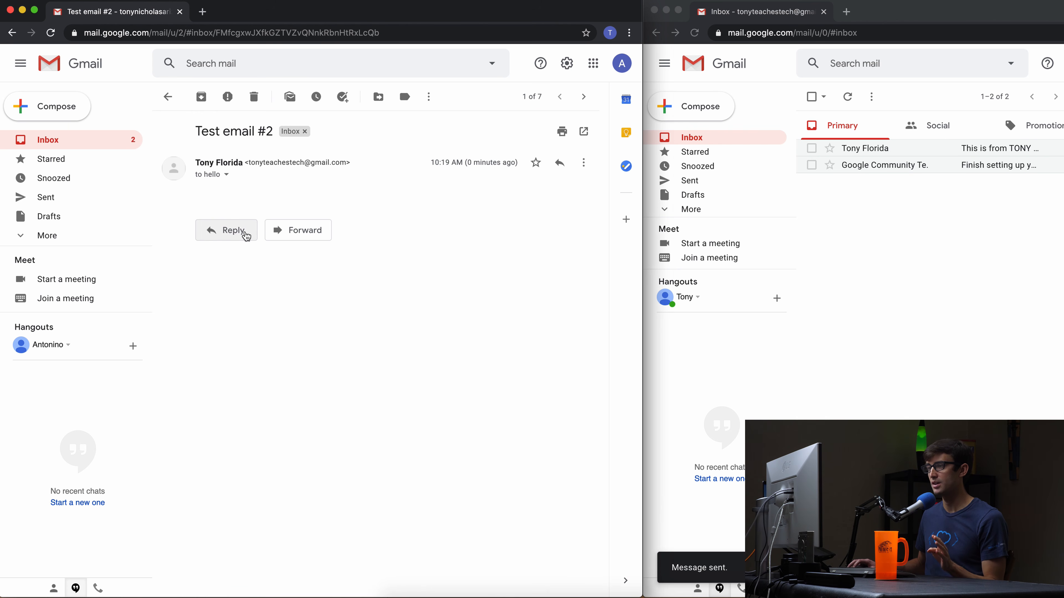
pyautogui.click(246, 234)
pyautogui.click(308, 233)
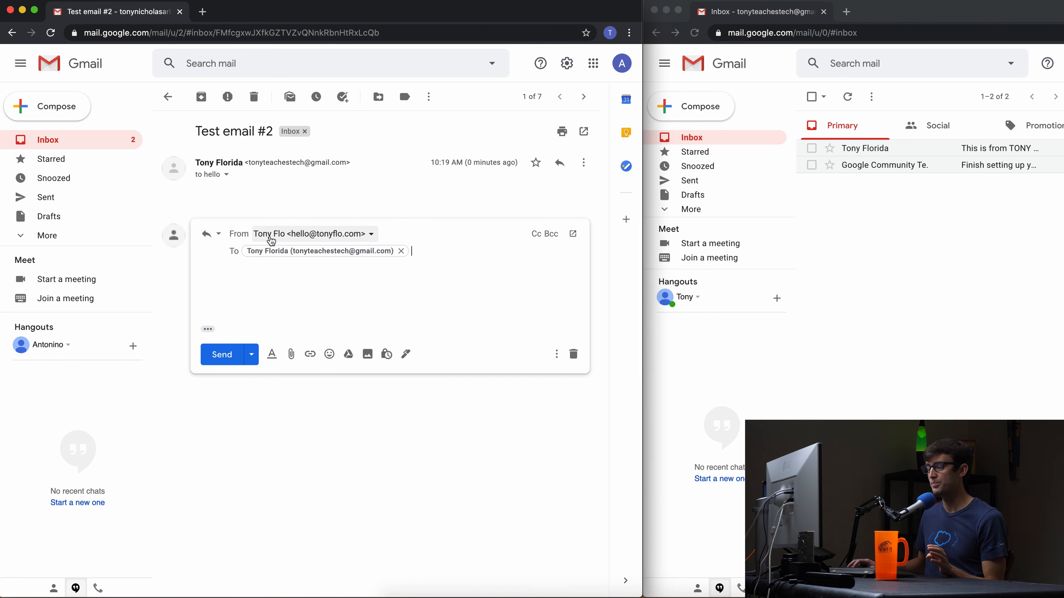
pyautogui.click(369, 235)
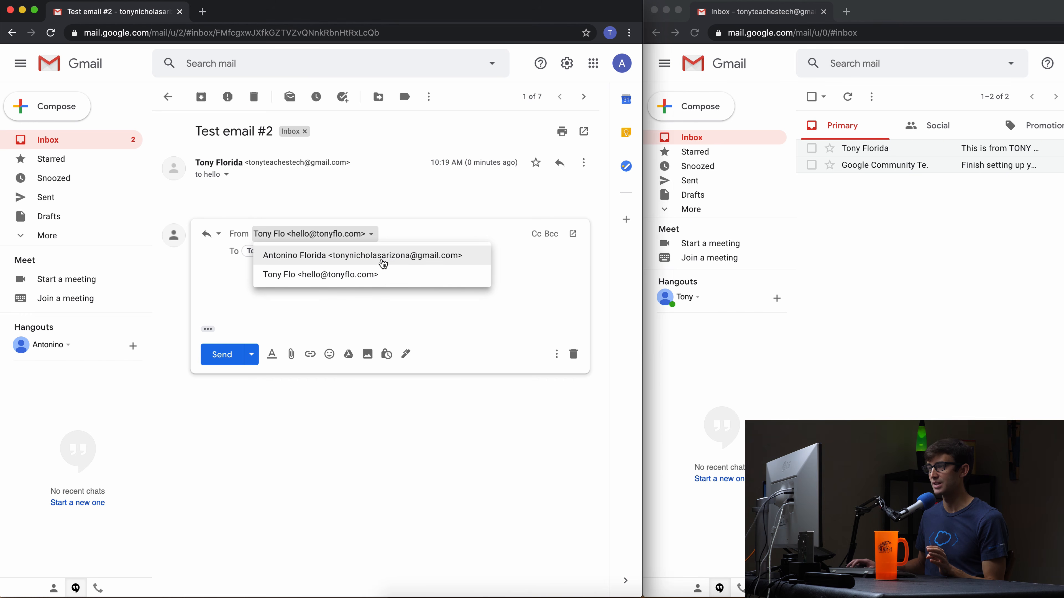
pyautogui.click(397, 198)
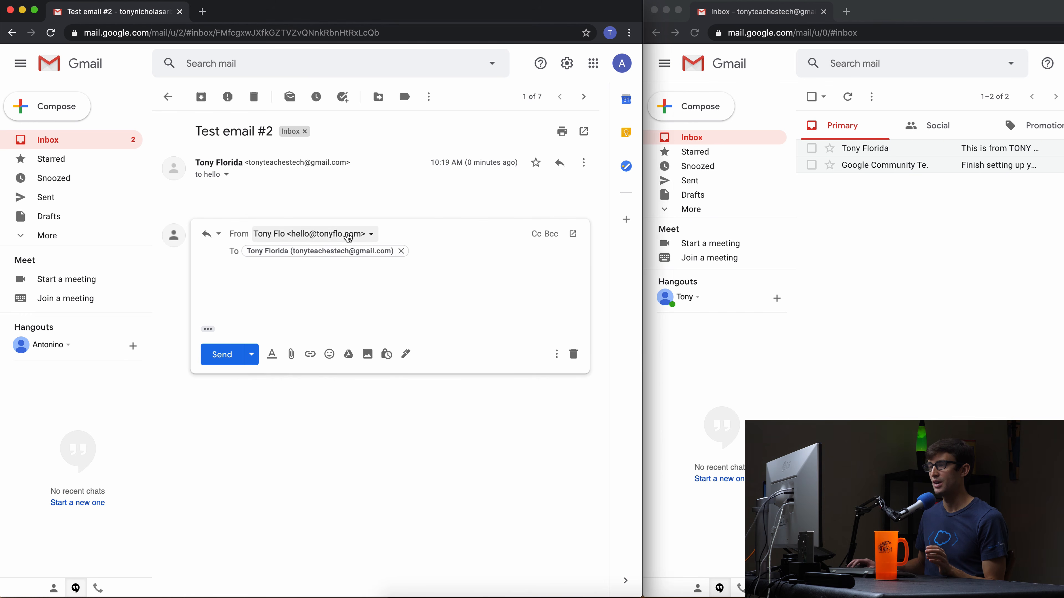
pyautogui.click(329, 271)
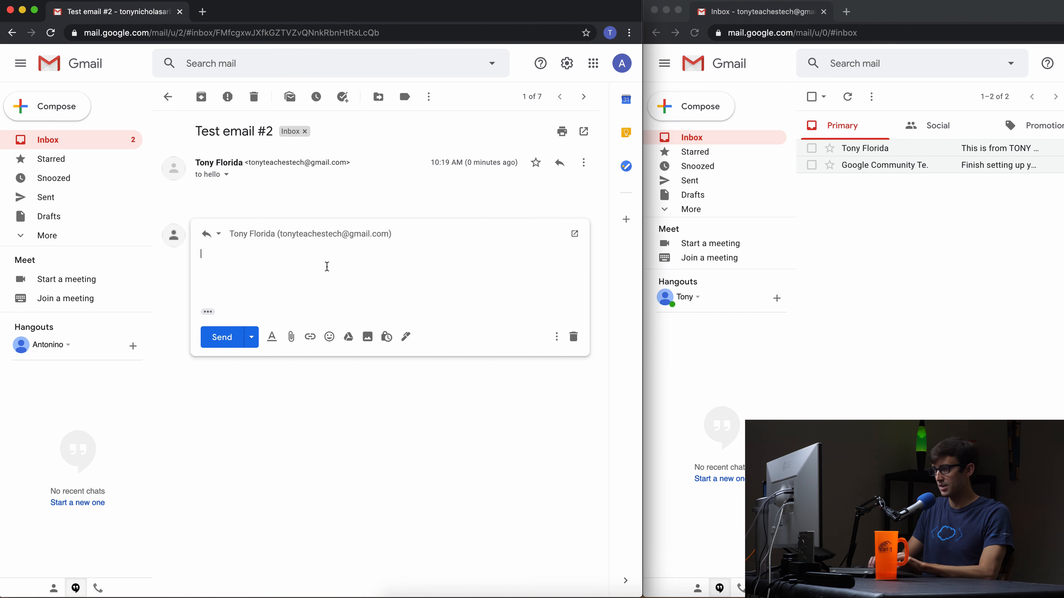
pyautogui.write('Hey how ar')
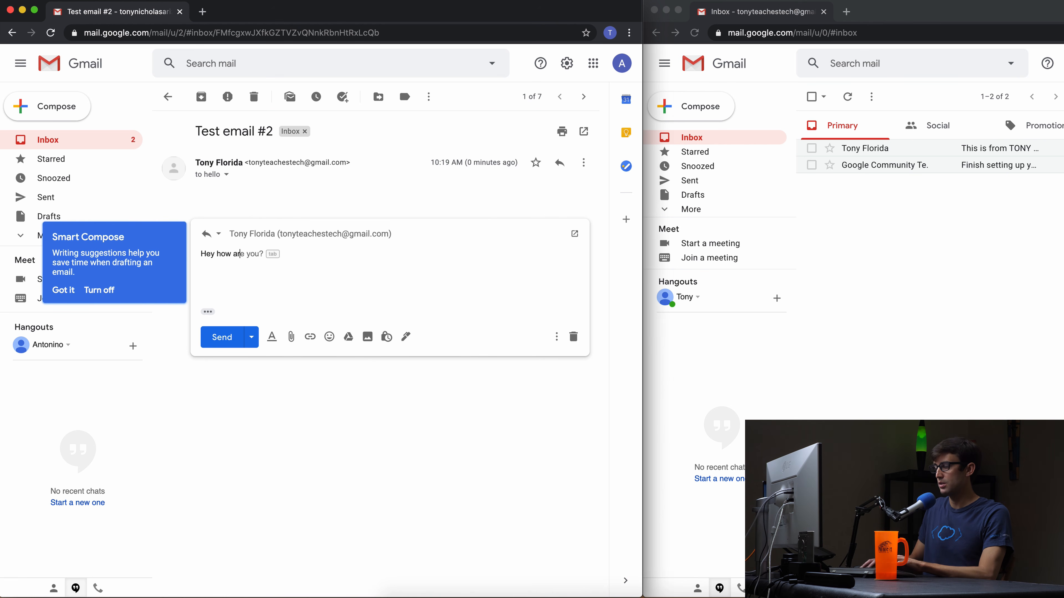
pyautogui.press('Tab')
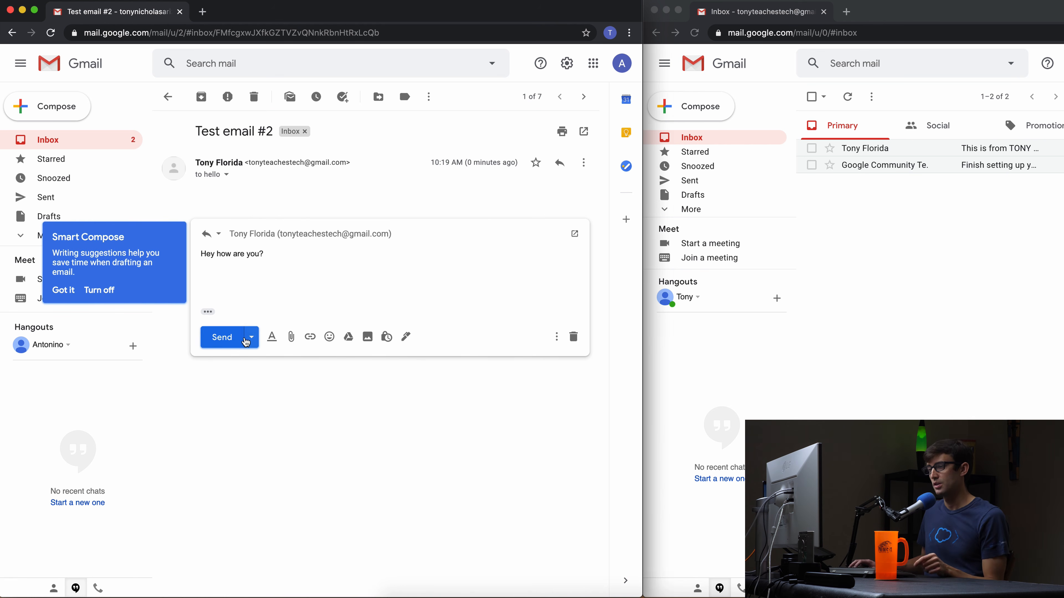
pyautogui.click(235, 337)
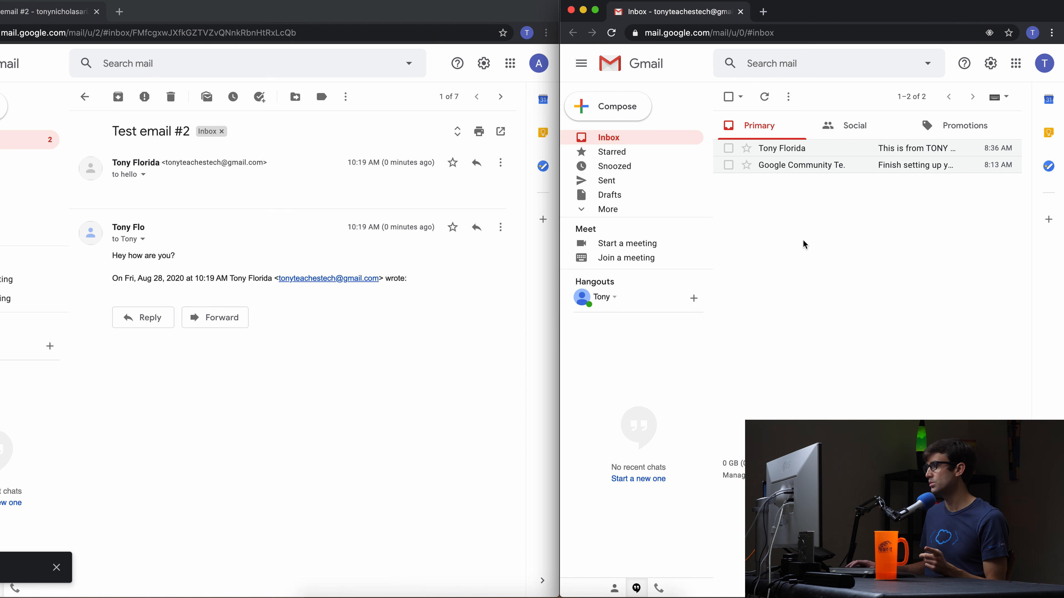
# In the second account's inbox, open the reply and check it came from the alias via gmail.com.
pyautogui.click(669, 144)
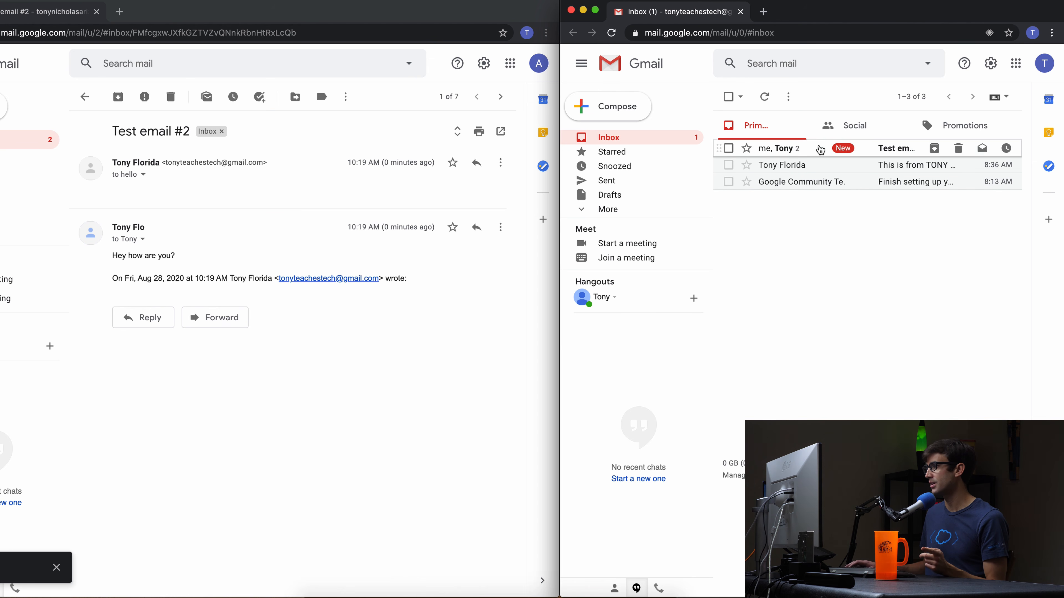
pyautogui.click(797, 152)
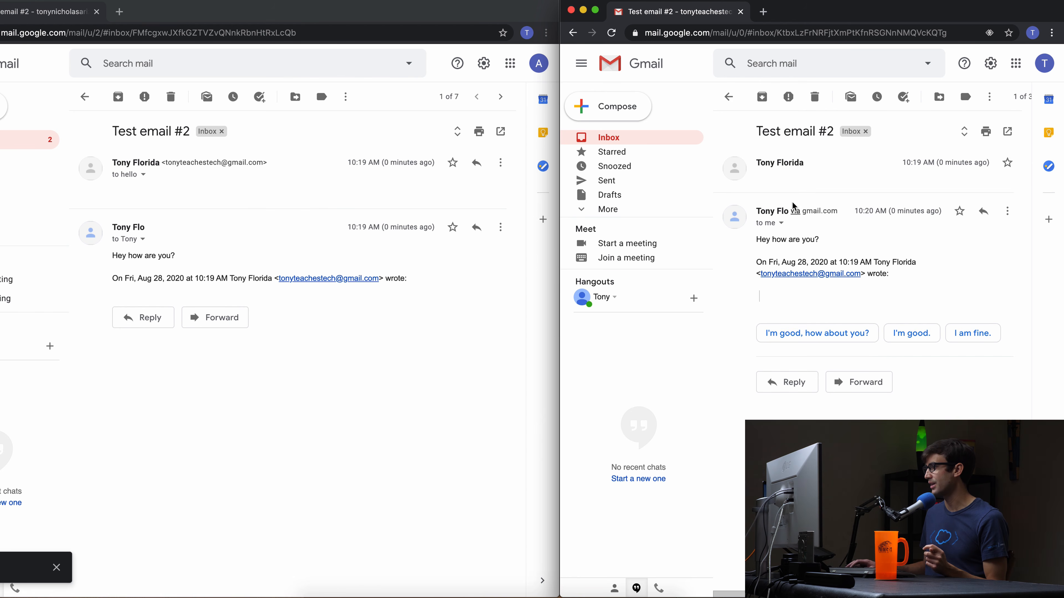
pyautogui.click(713, 185)
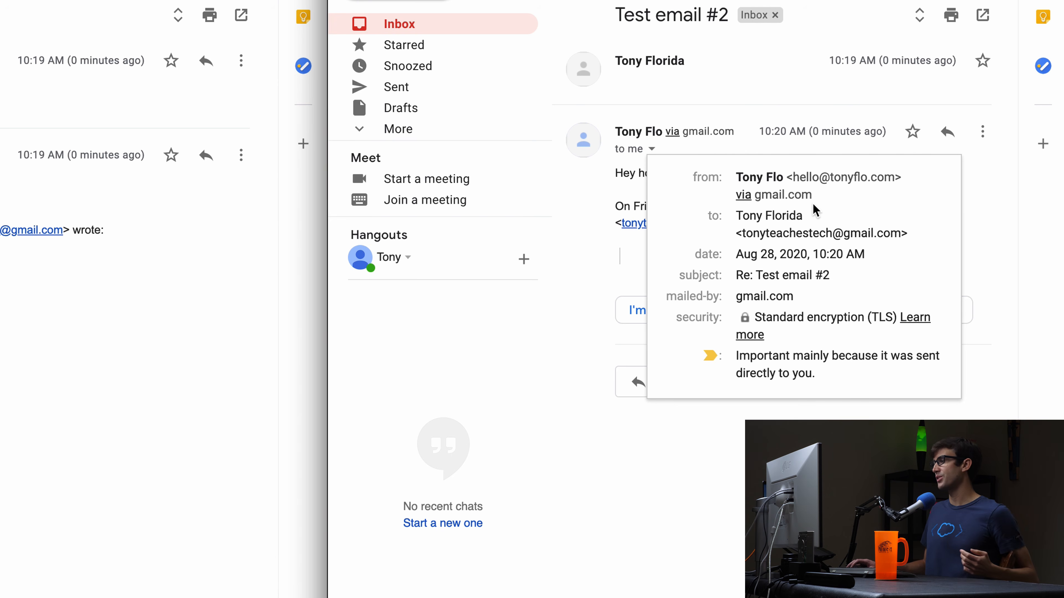
pyautogui.click(762, 101)
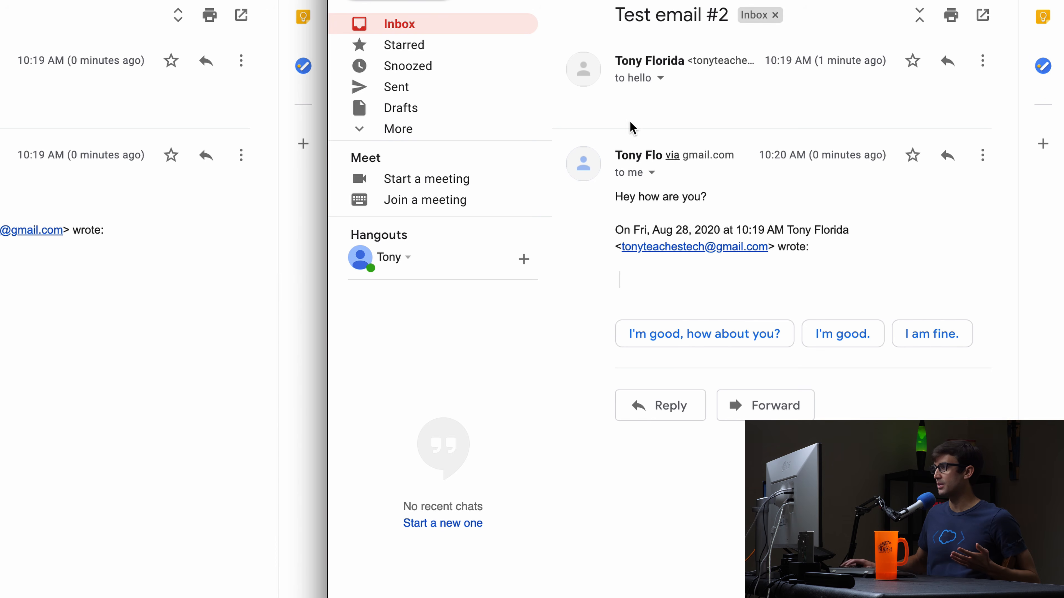
pyautogui.click(651, 172)
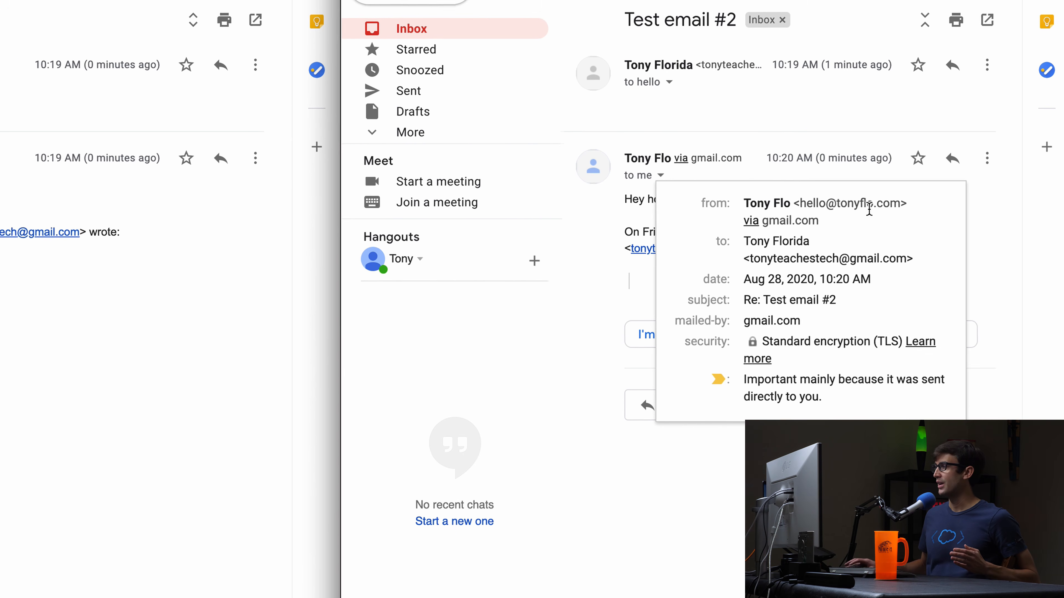
pyautogui.click(840, 130)
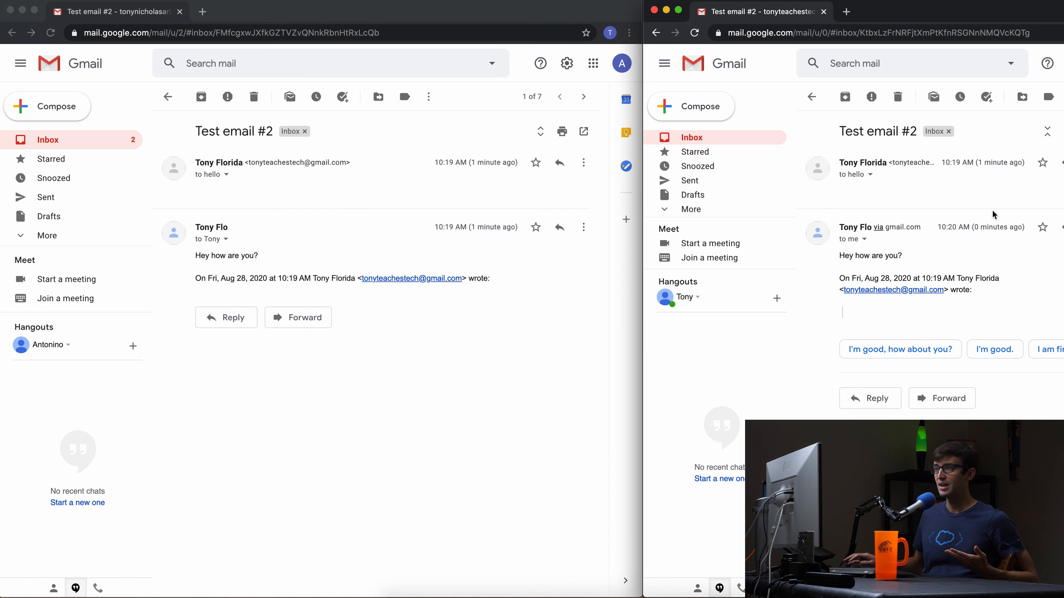
# In the first account, go to Settings > Filters and Blocked Addresses and create a new filter.
pyautogui.click(159, 97)
pyautogui.click(158, 96)
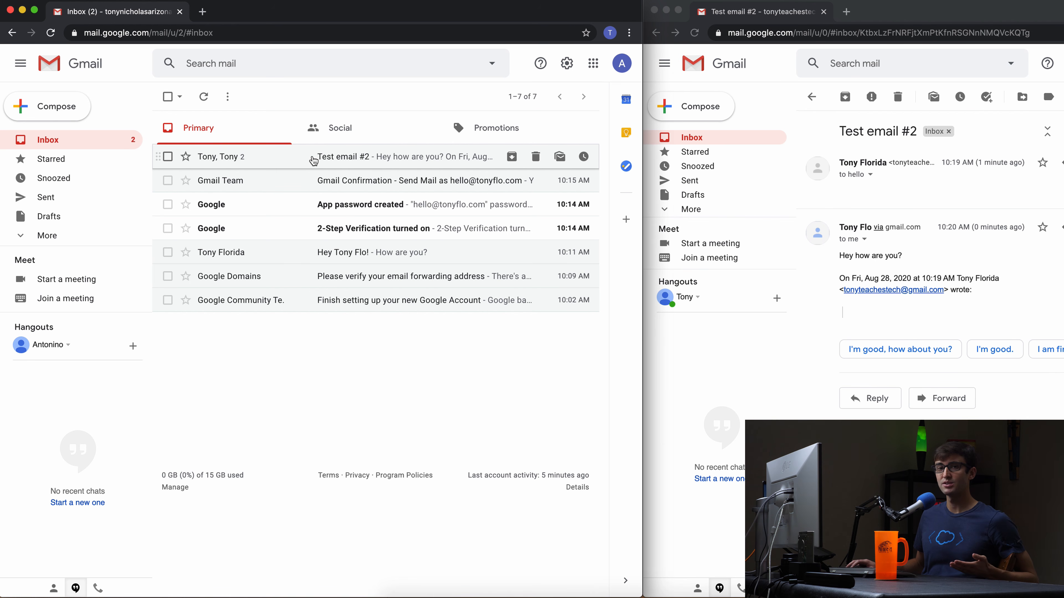
pyautogui.click(568, 64)
pyautogui.click(535, 121)
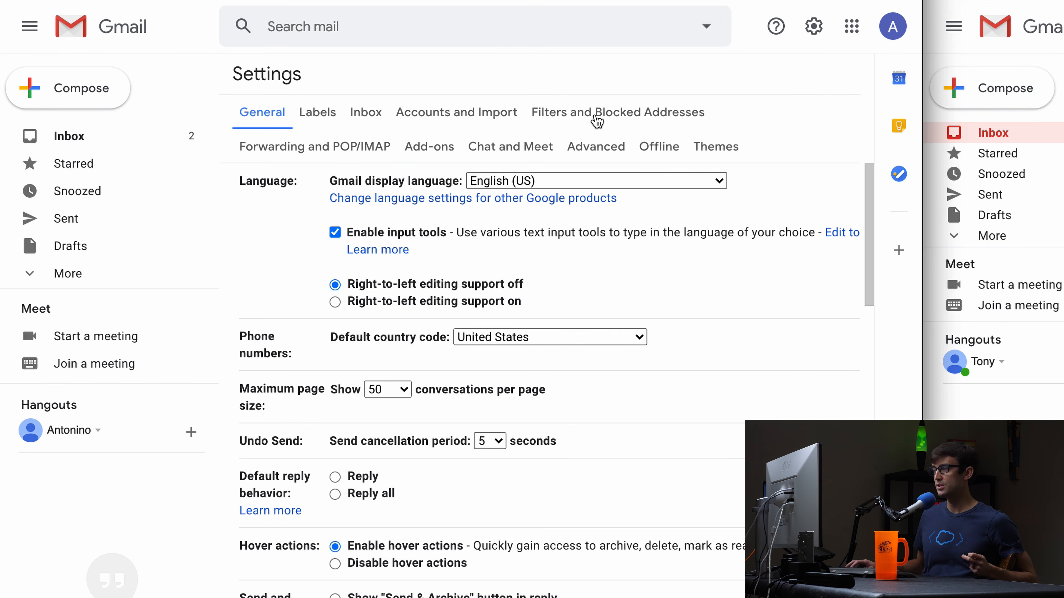
pyautogui.click(597, 120)
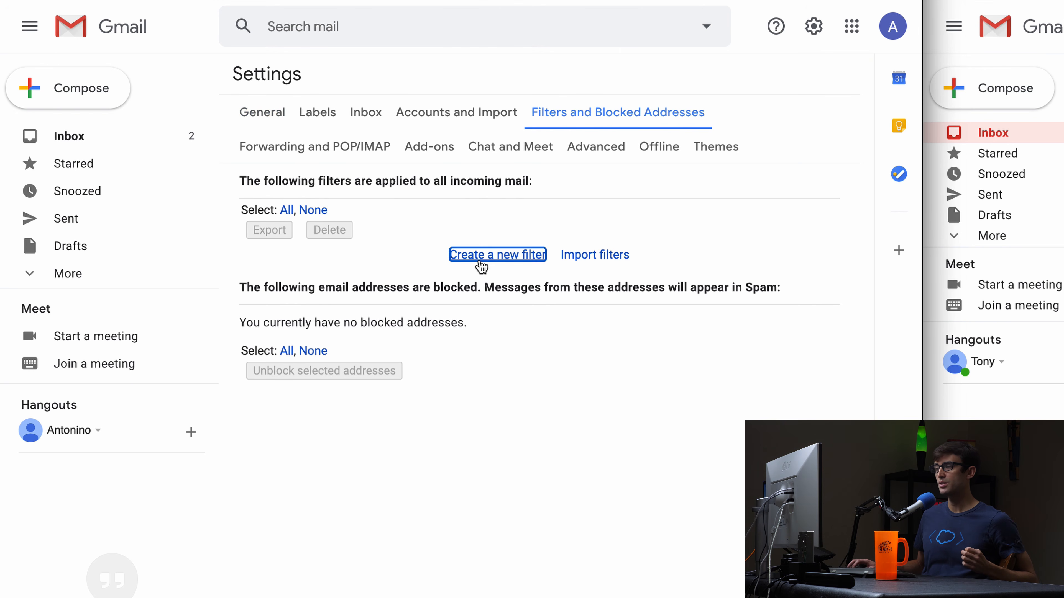
pyautogui.click(474, 264)
pyautogui.click(438, 111)
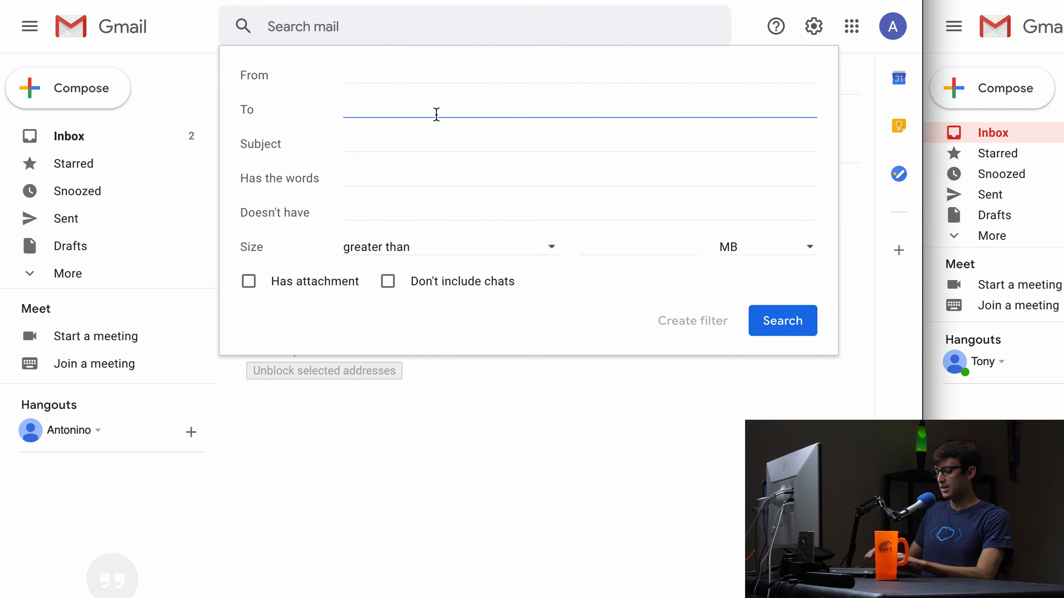
# Set the filter's To criterion to the domain alias address.
pyautogui.write('t')
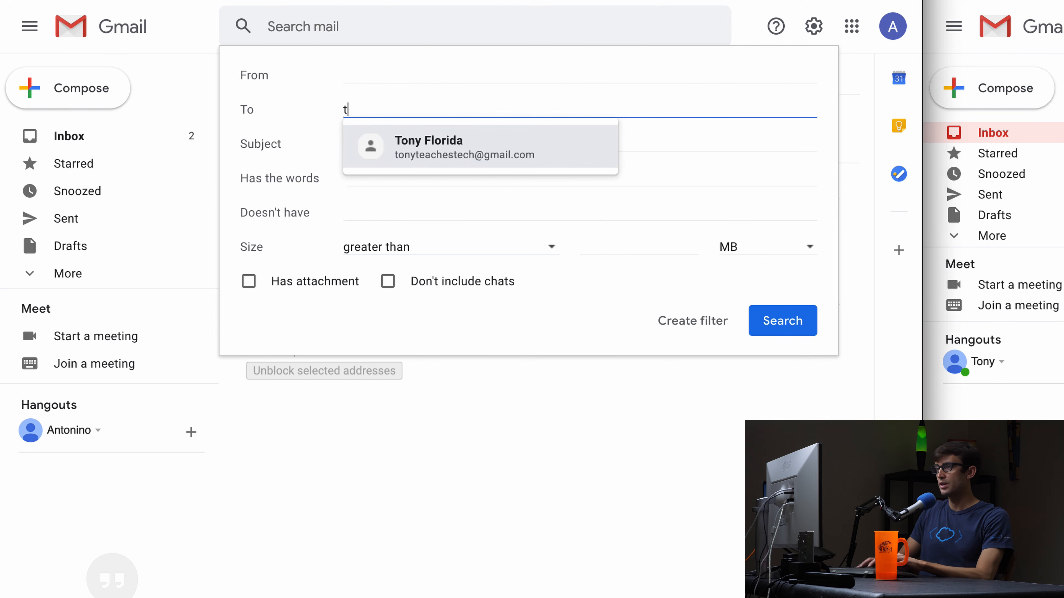
pyautogui.press('BackSpace')
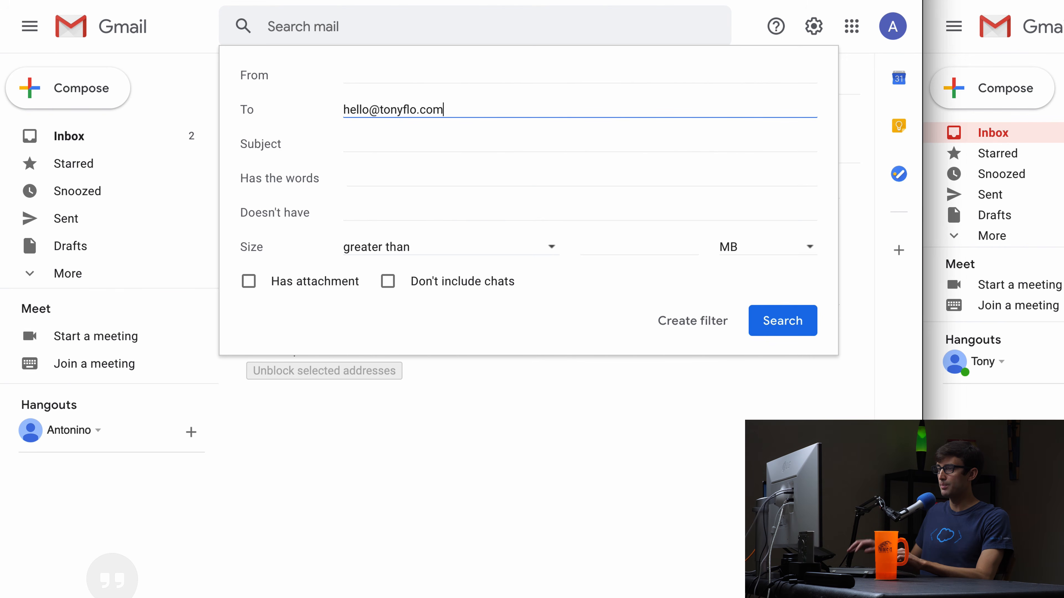
pyautogui.click(693, 319)
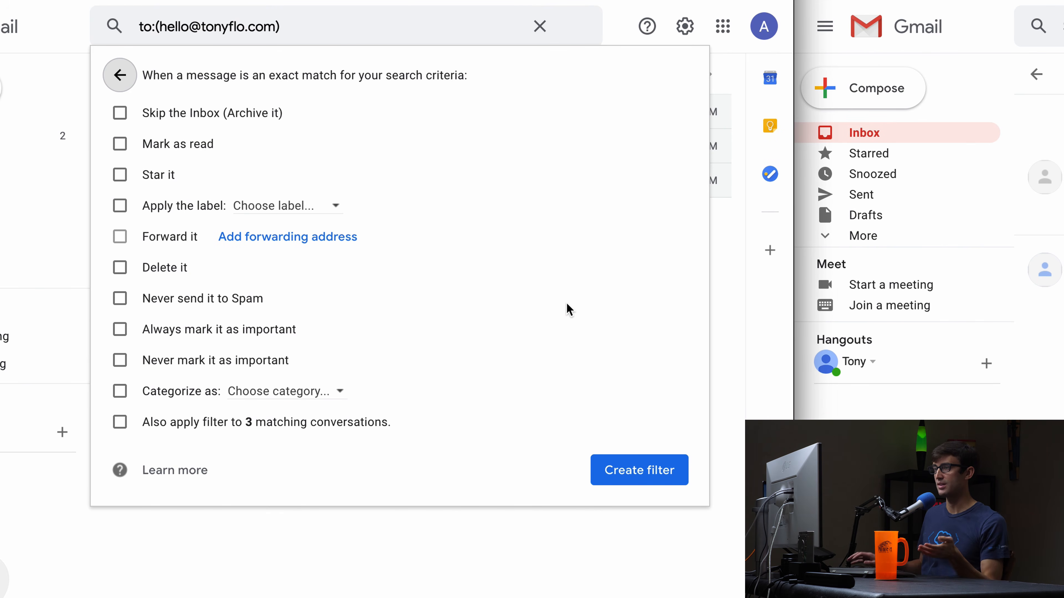
# Apply a new label named after the alias address, also applied to the 3 existing conversations.
pyautogui.click(122, 207)
pyautogui.click(261, 209)
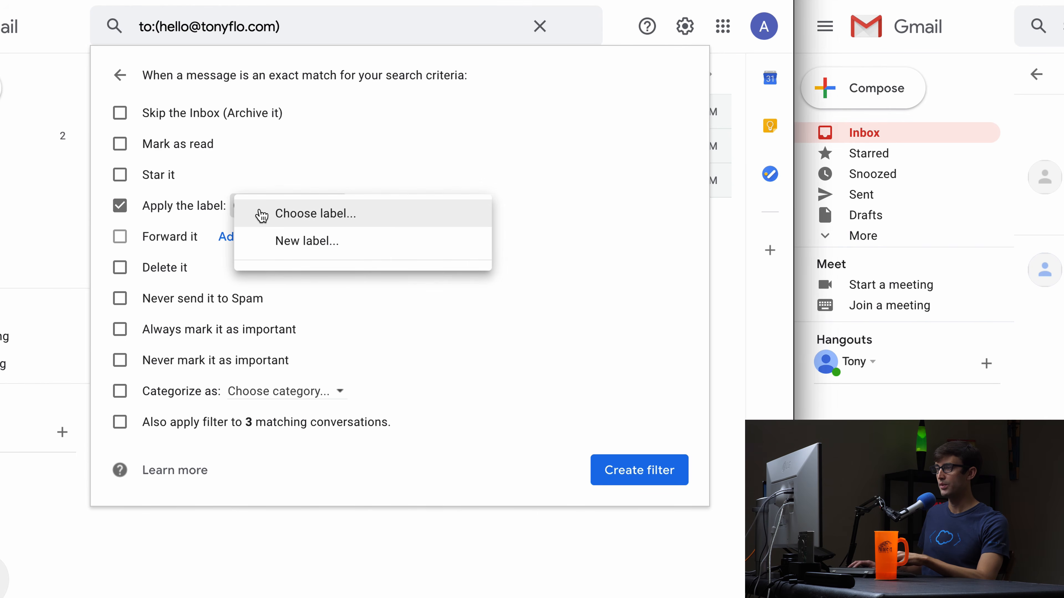
pyautogui.click(290, 241)
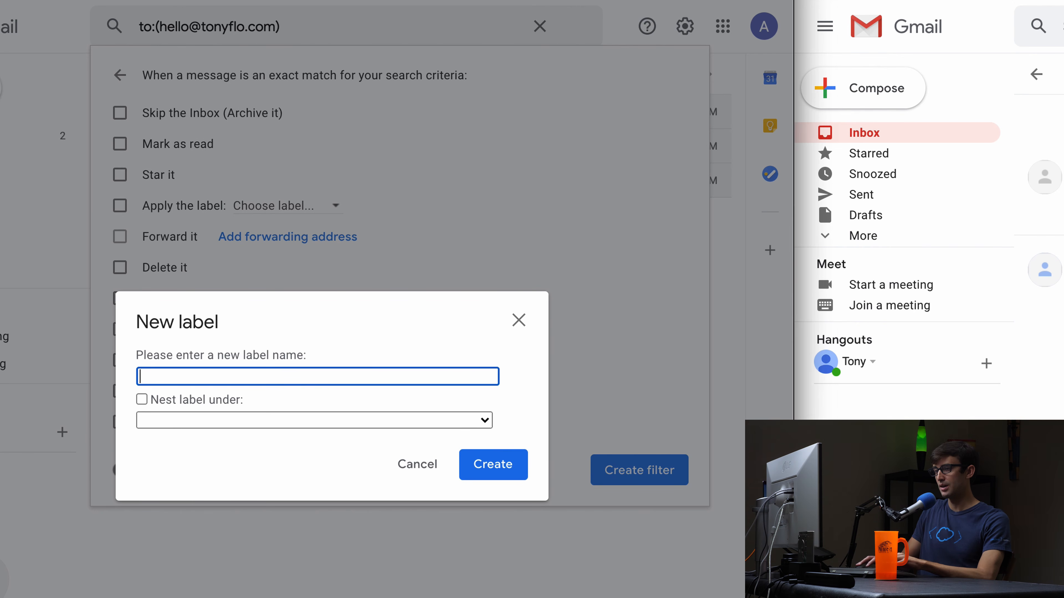
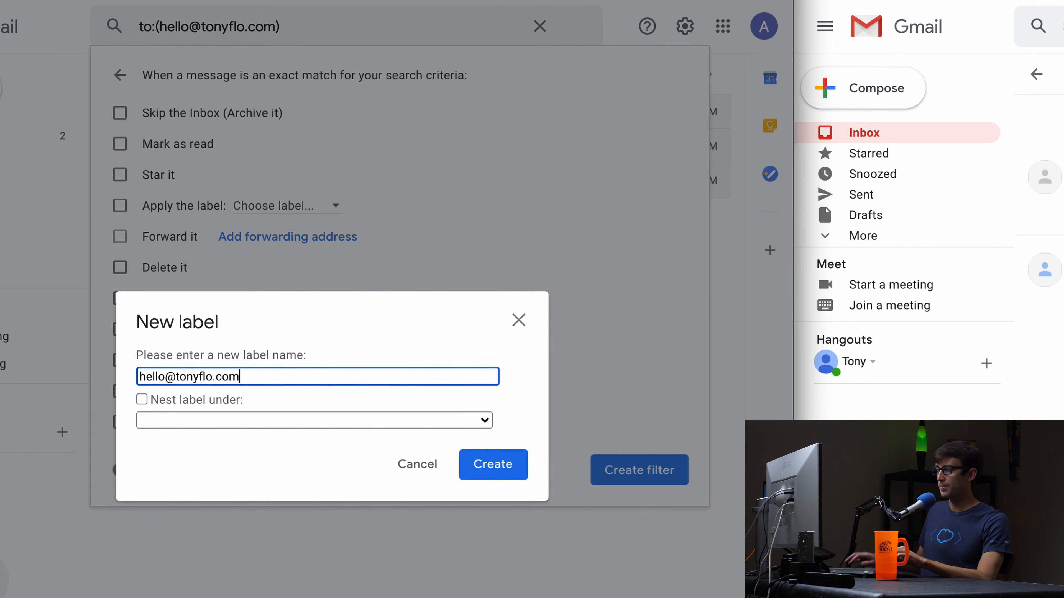
pyautogui.click(492, 474)
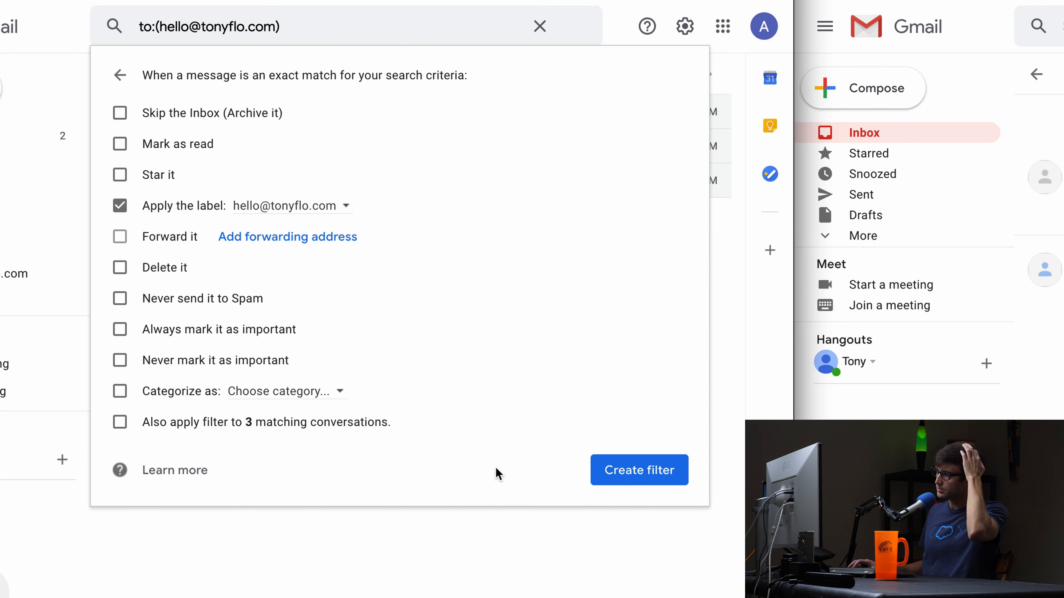
pyautogui.click(120, 422)
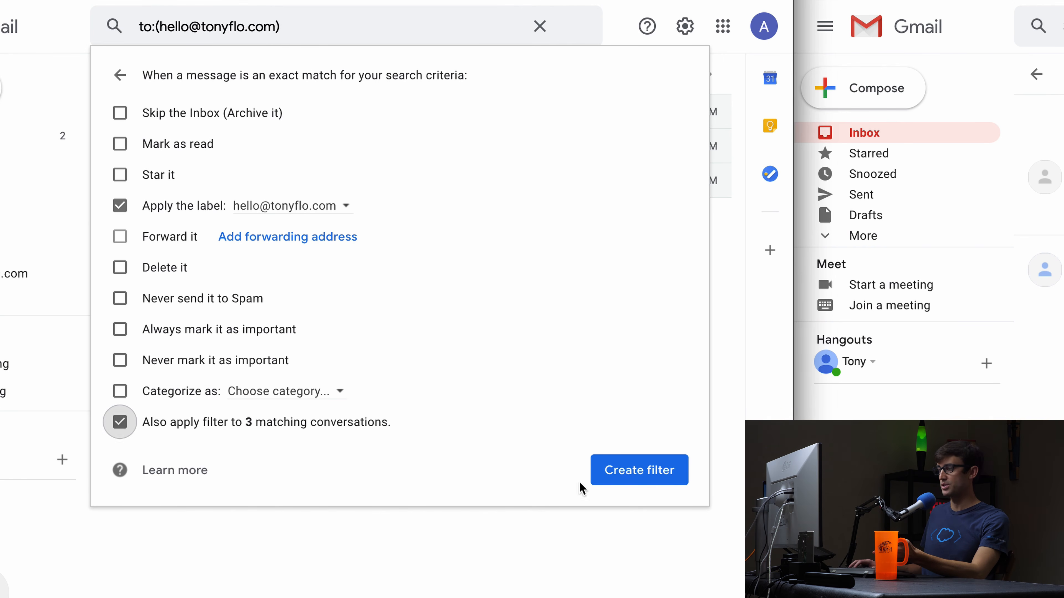
pyautogui.click(654, 473)
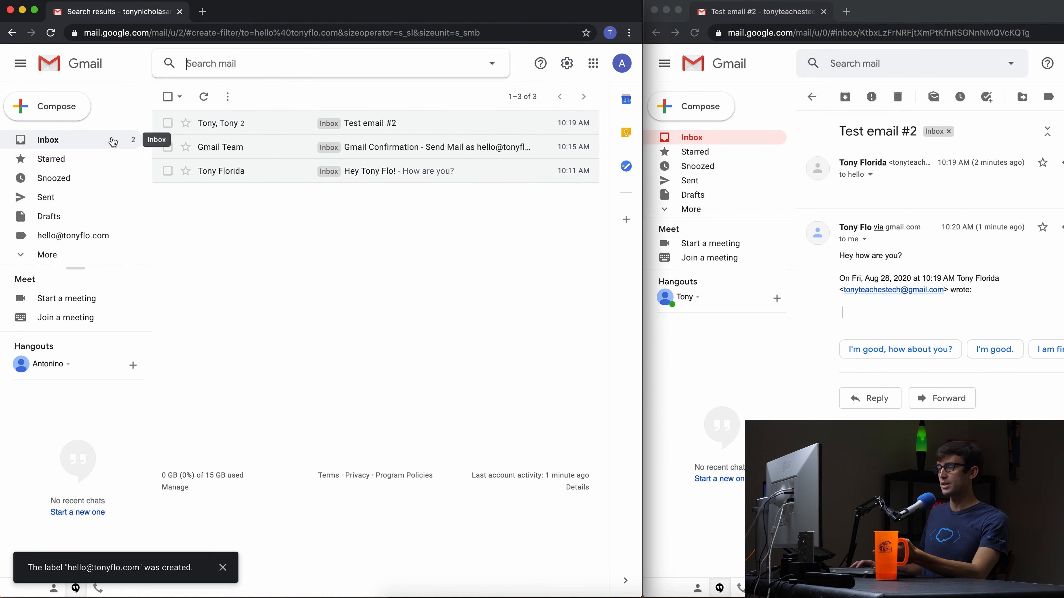
# Reload the Gmail inbox to show the alias label on three conversations, then view the verification email.
pyautogui.click(113, 143)
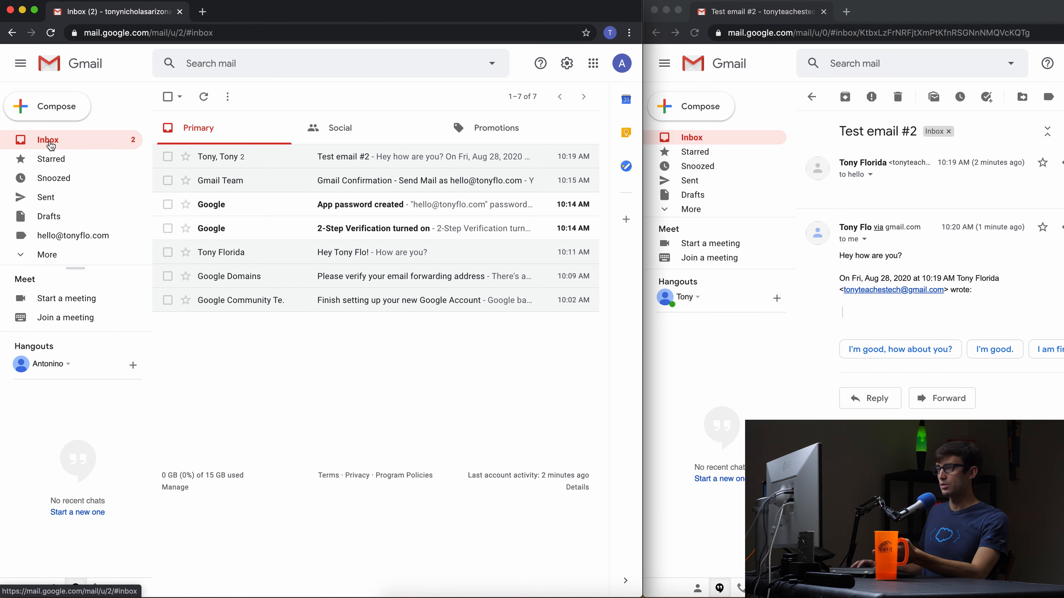
pyautogui.click(50, 36)
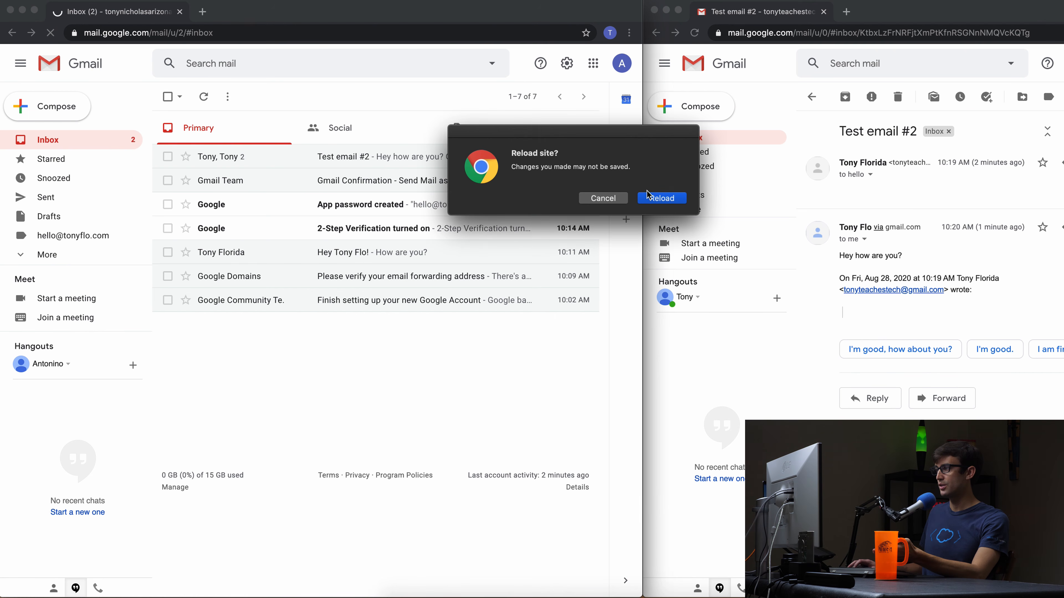
pyautogui.click(656, 200)
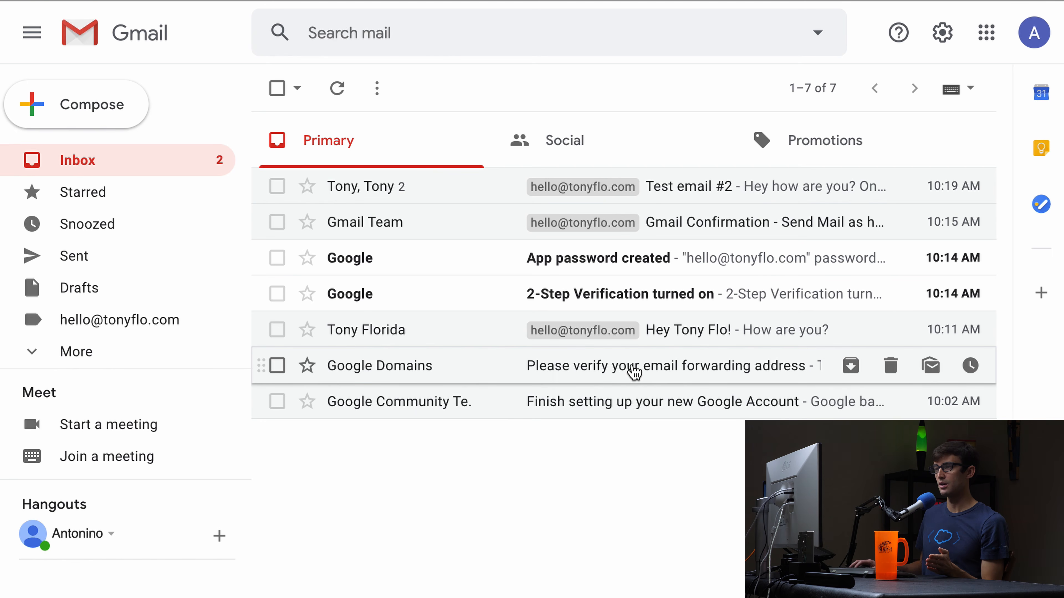
pyautogui.click(639, 372)
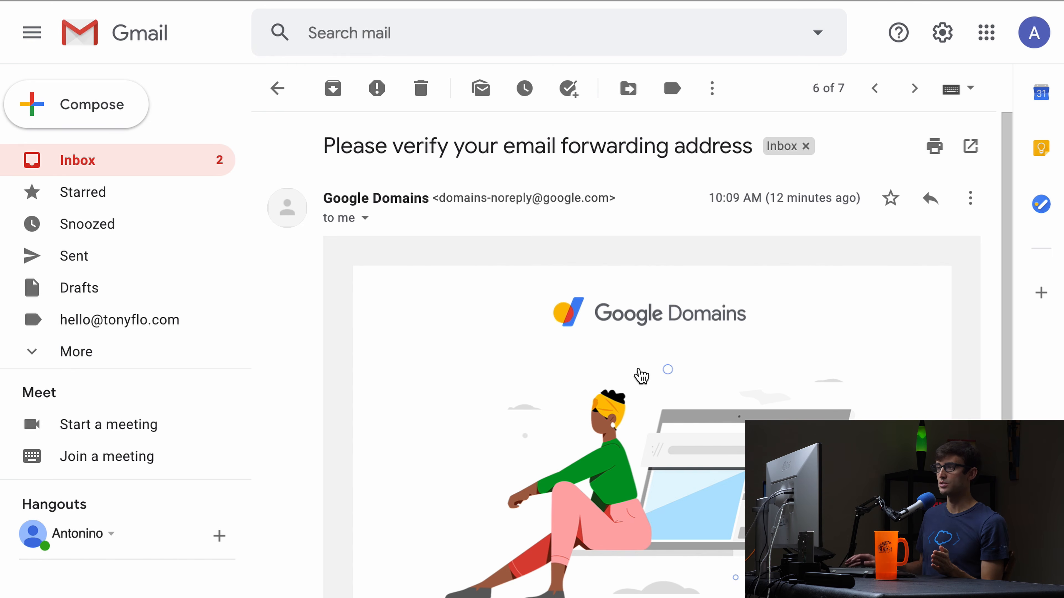
pyautogui.click(275, 92)
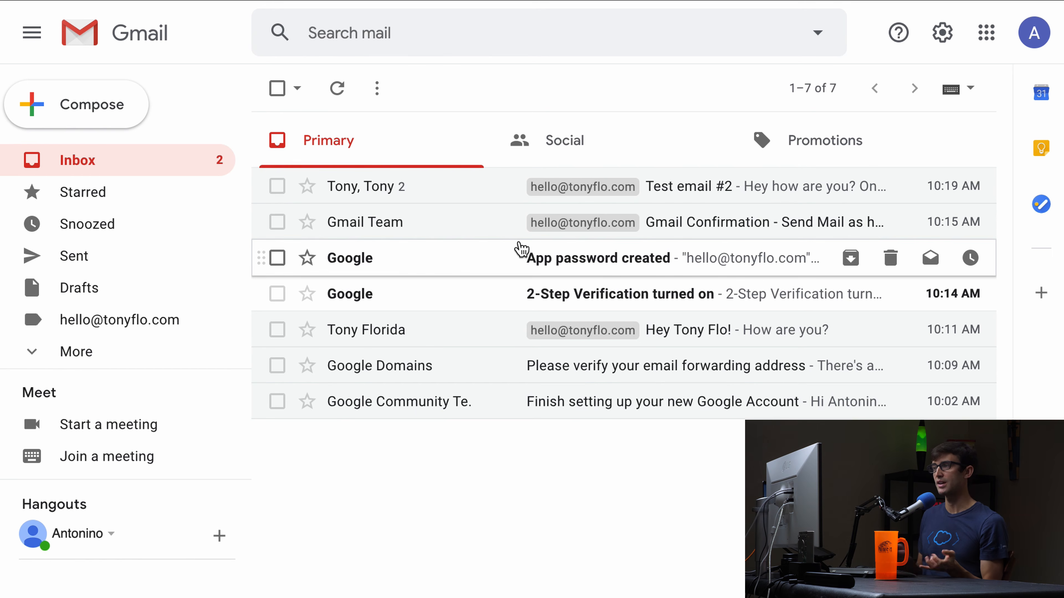